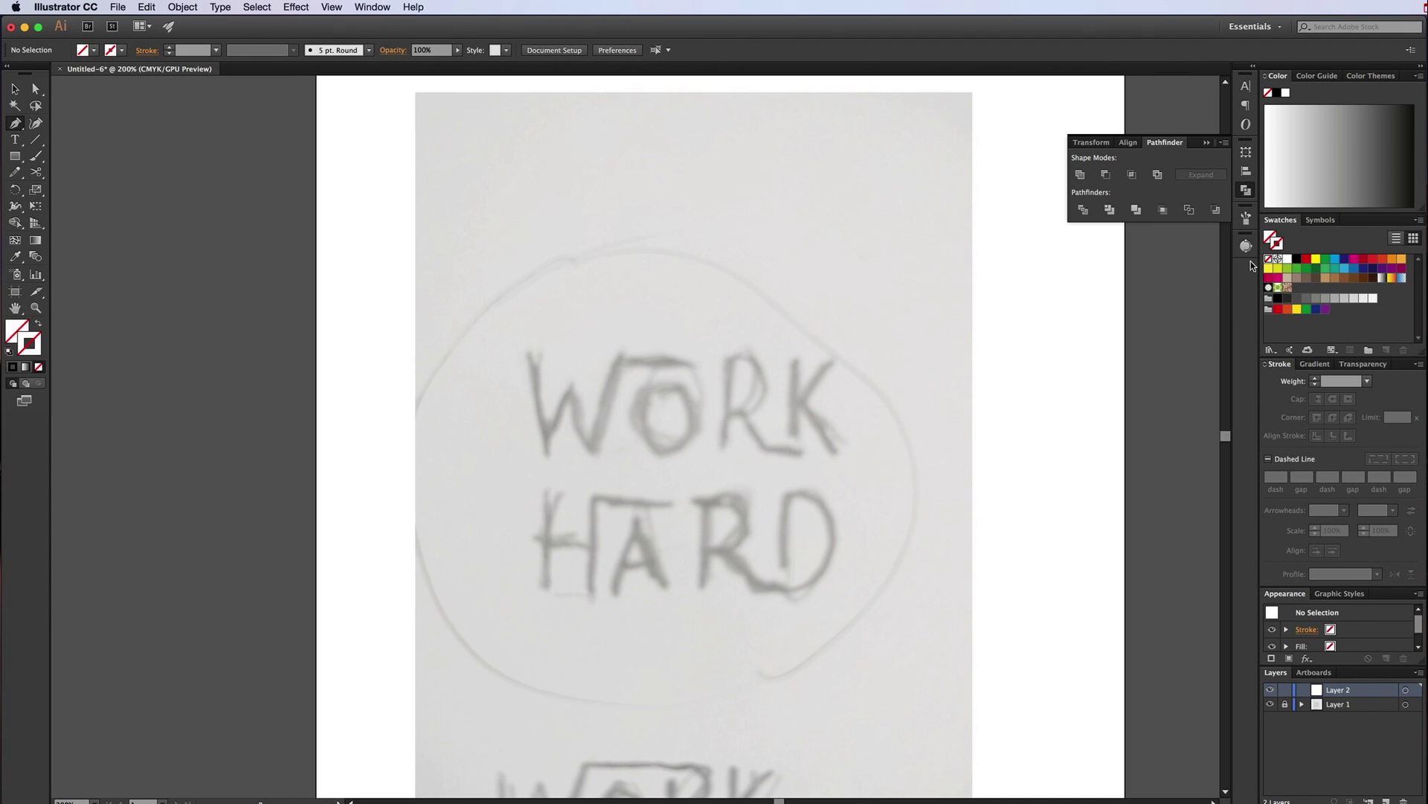
- Set a black 13 pt stroke with no fill and place the W's first point
click(1297, 259)
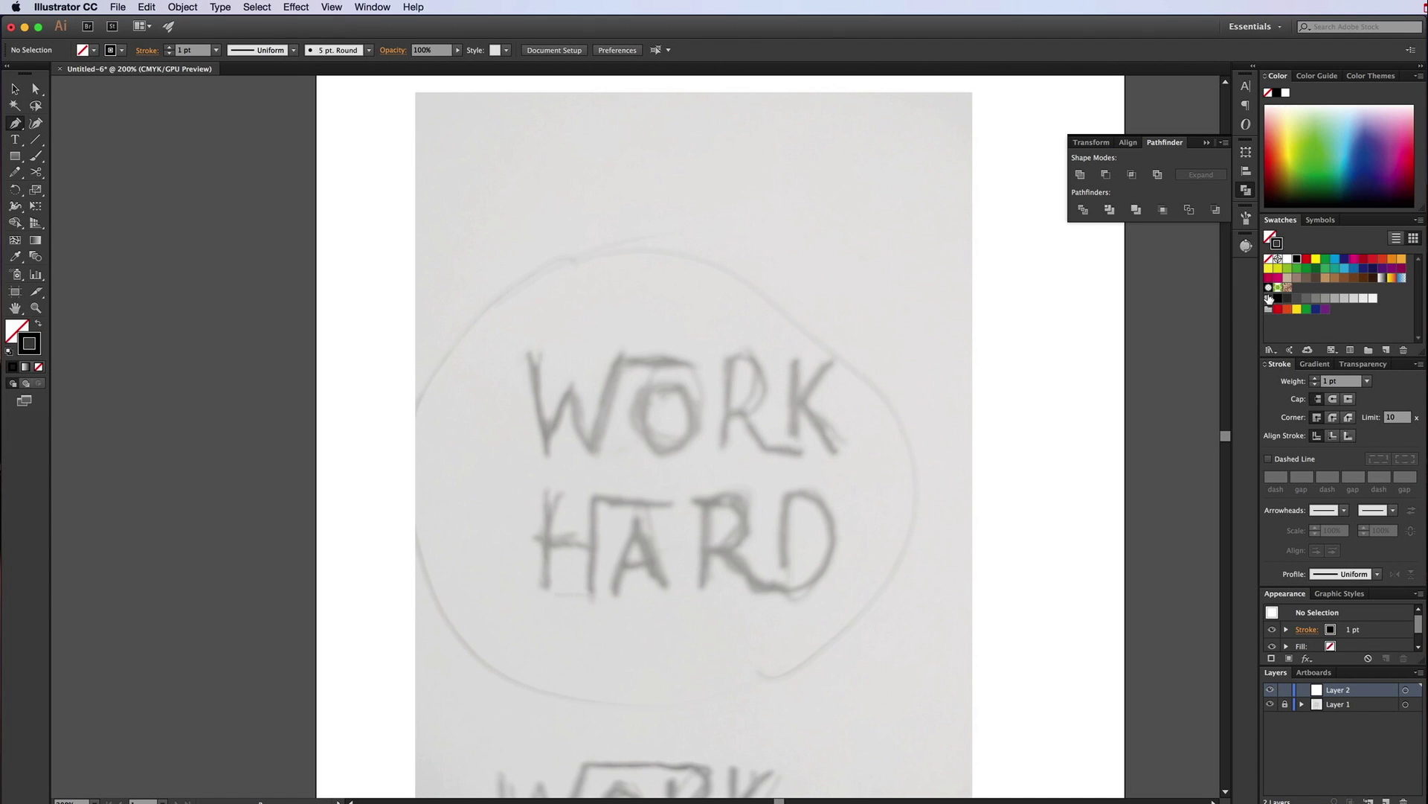
click(1342, 382)
text(13)
key(Return)
click(509, 358)
- Trace the W as an angular zigzag with a thick top bar
click(533, 356)
click(544, 455)
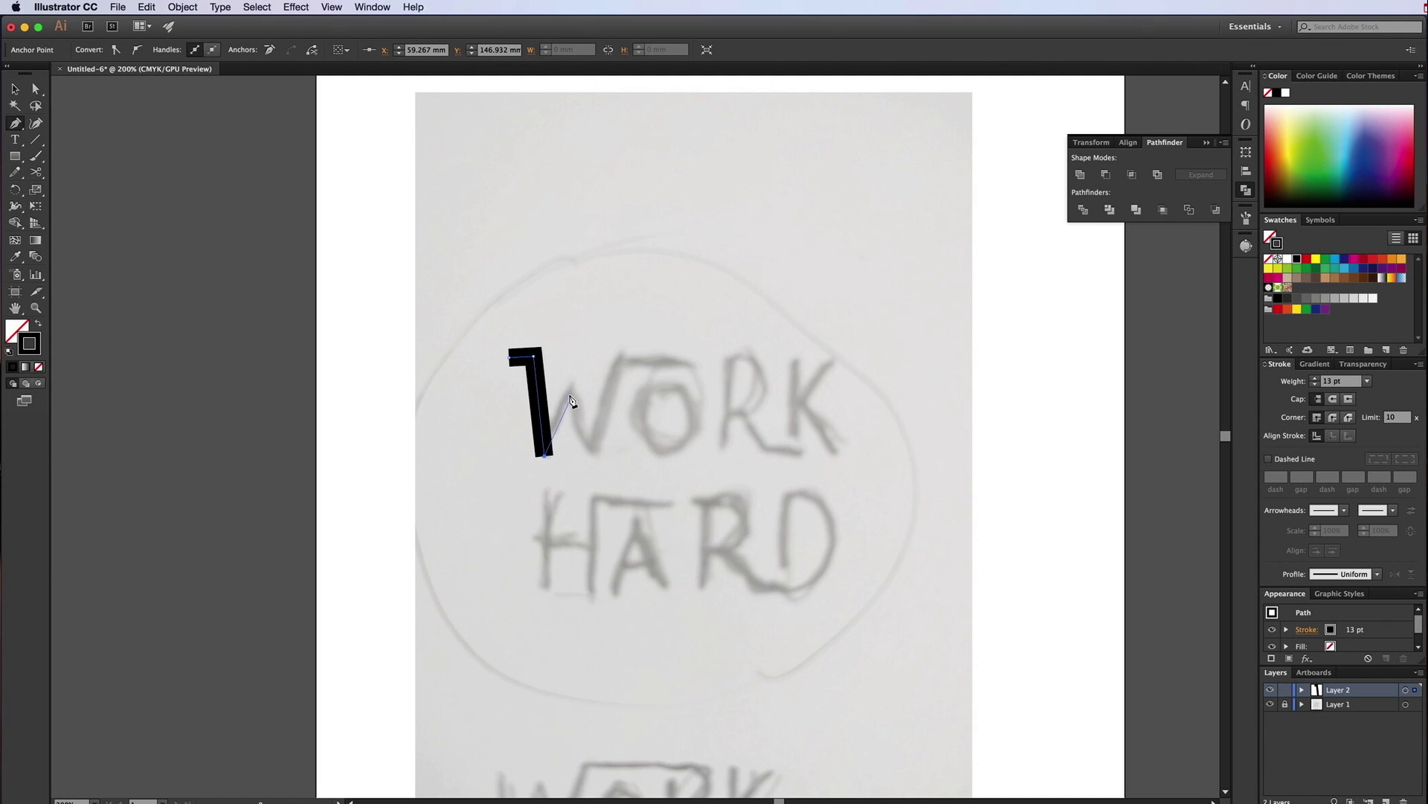
click(572, 388)
click(593, 447)
click(618, 349)
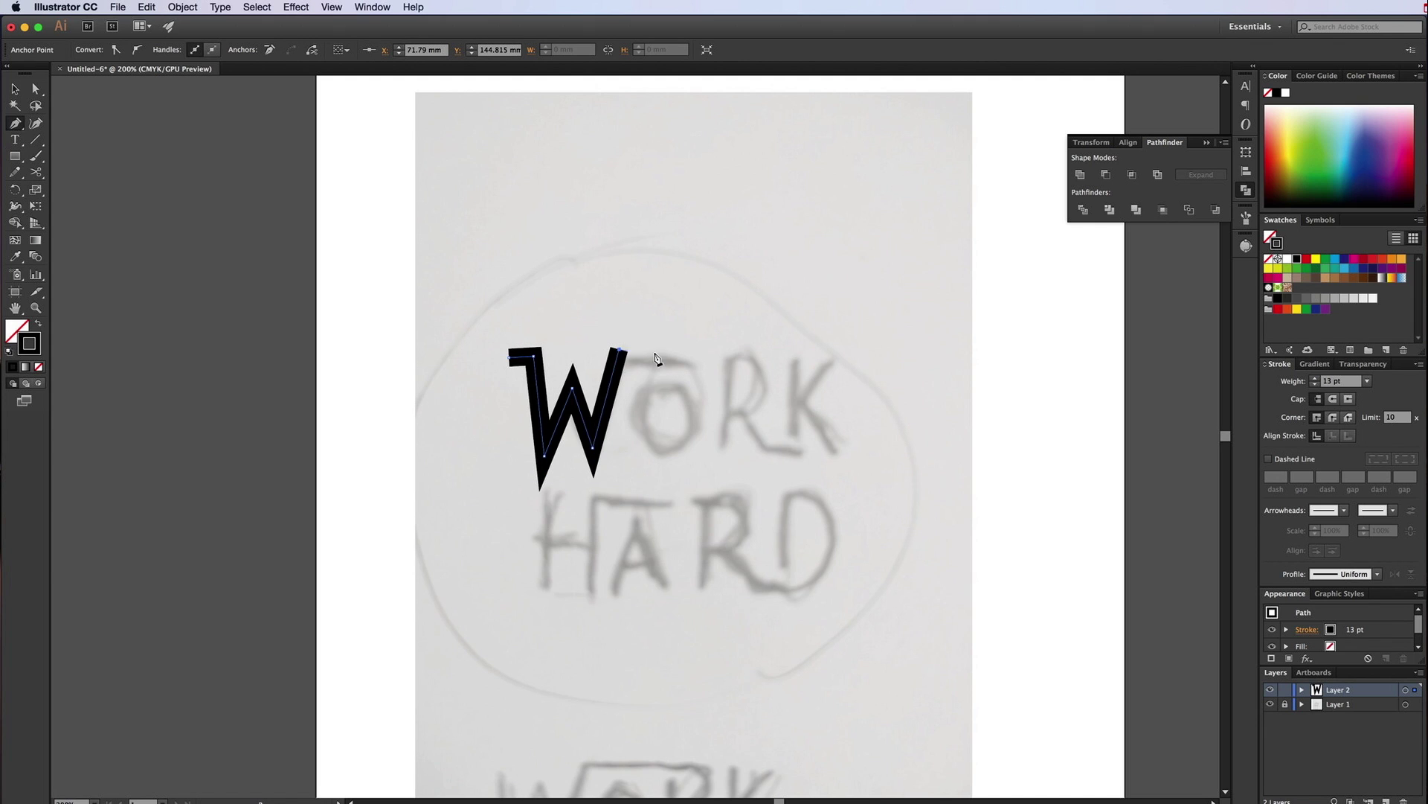
click(702, 358)
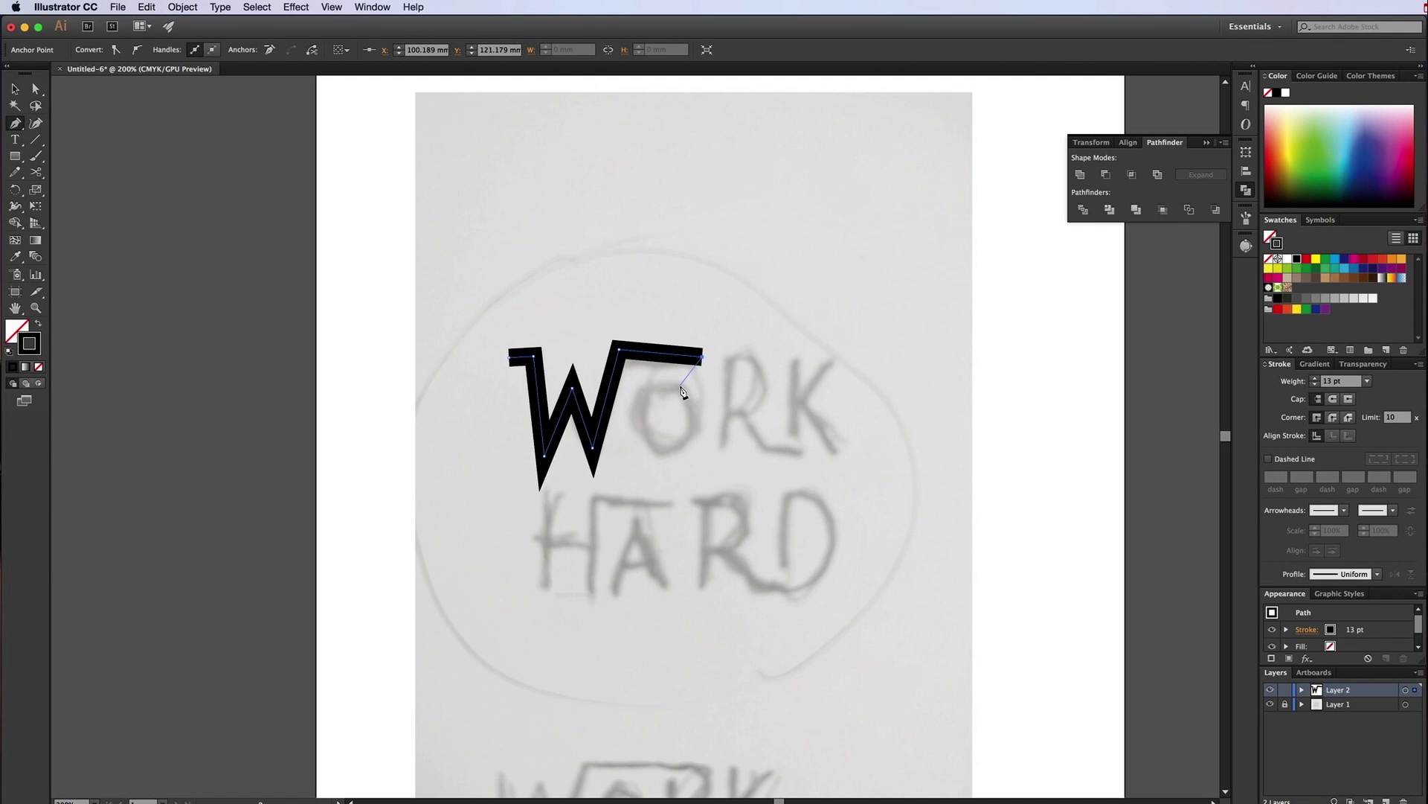
key(Escape)
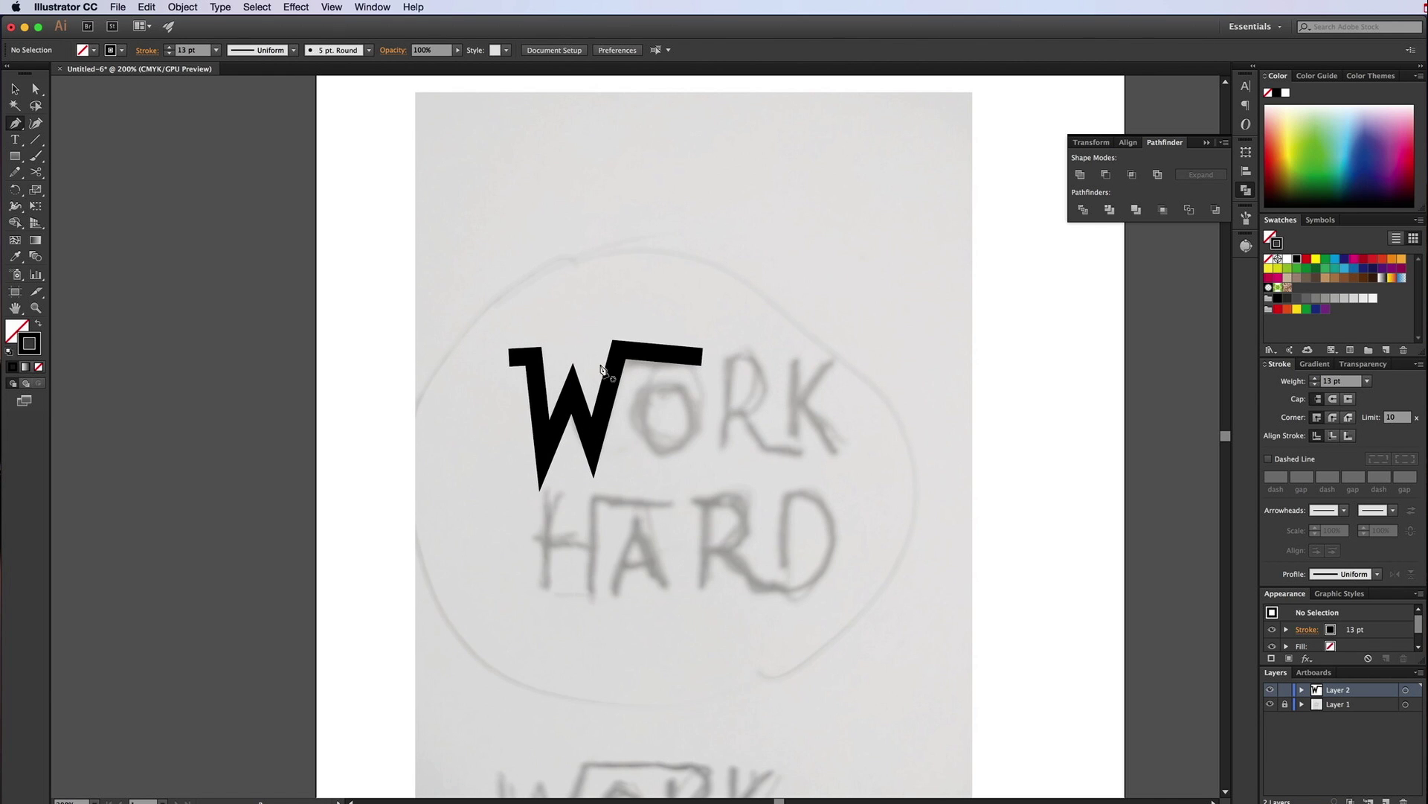
- Trace the O as a squared outline beside the W
click(638, 386)
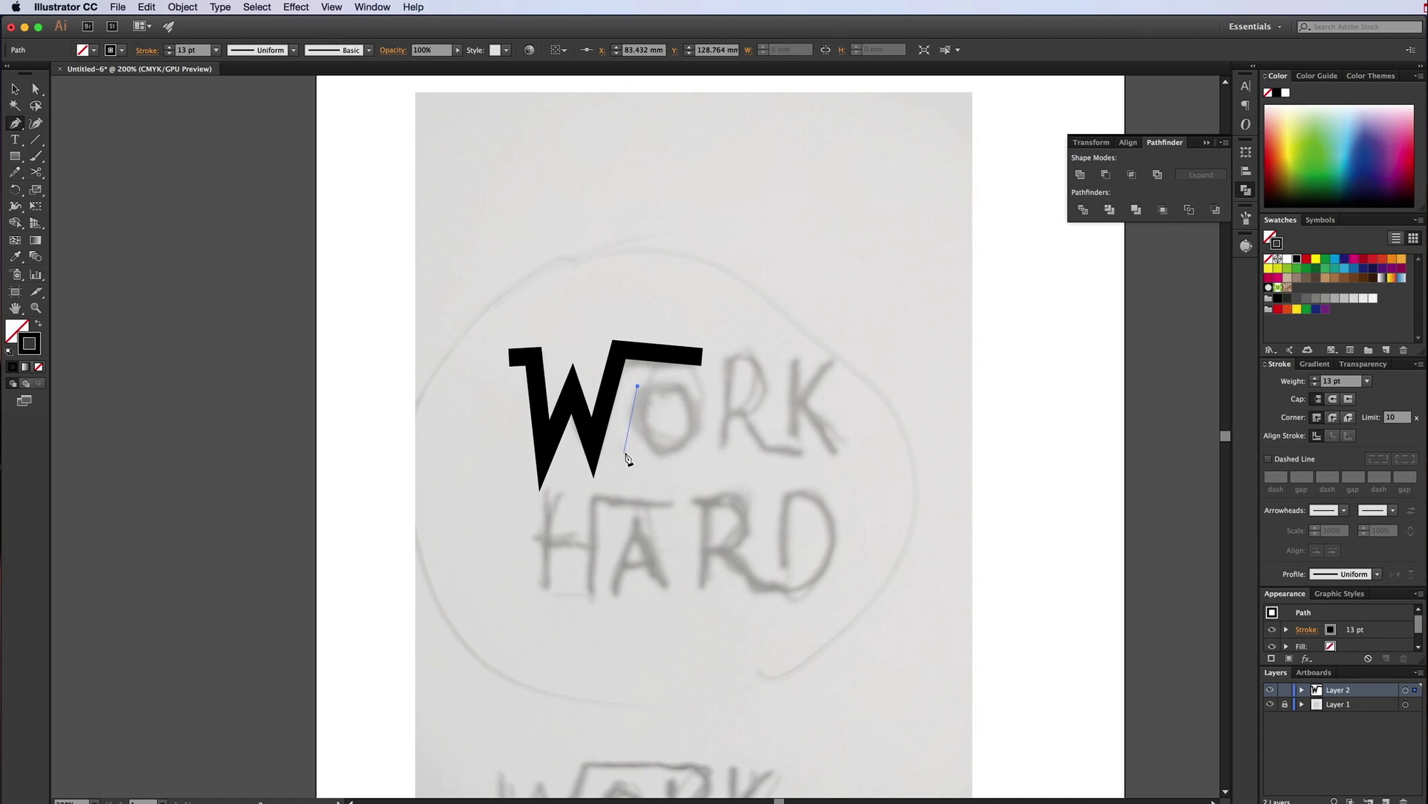
click(628, 450)
click(691, 448)
click(690, 386)
- Trace the R of WORK with its bowl, stem and diagonal leg
click(638, 386)
click(720, 354)
click(764, 352)
click(764, 419)
click(733, 419)
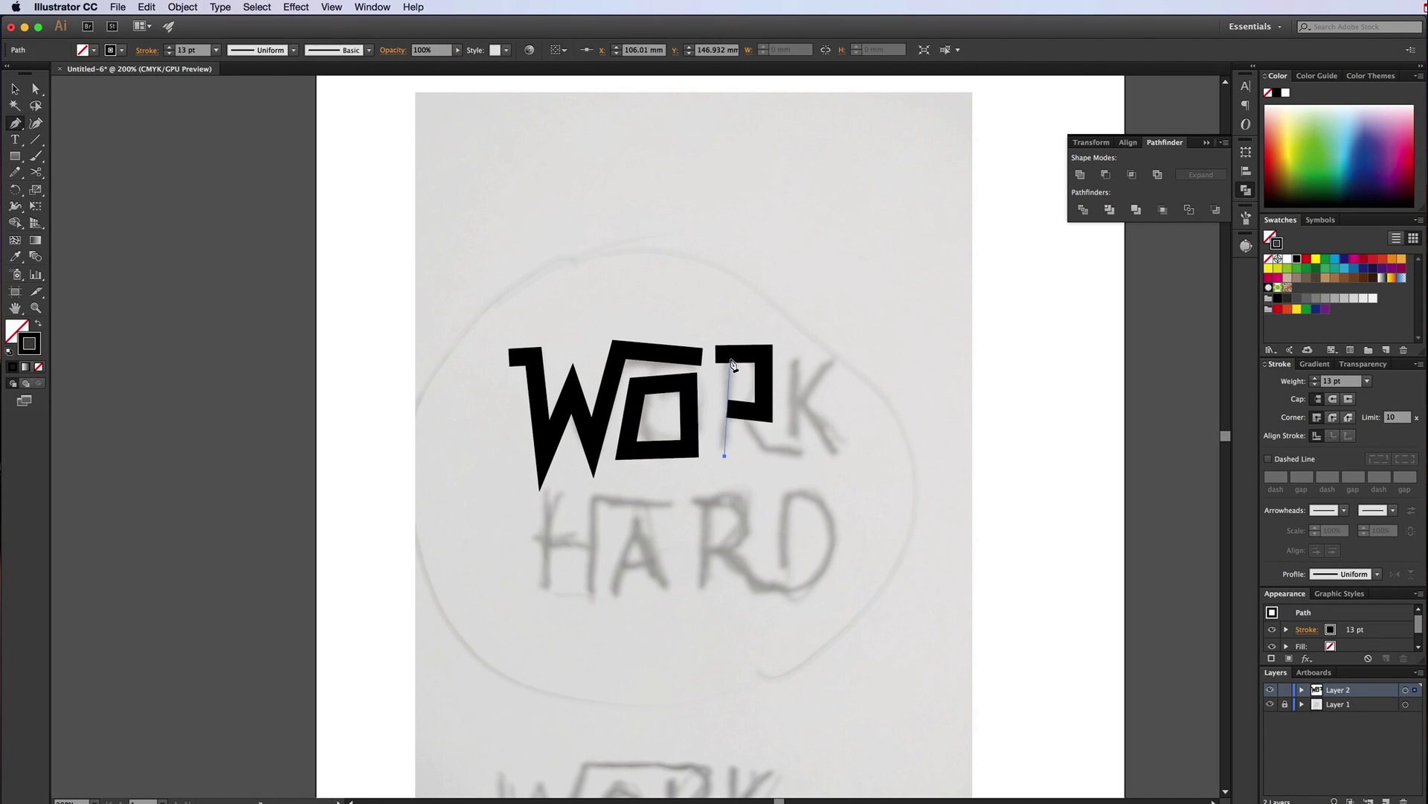
click(730, 357)
click(726, 456)
super+click(748, 439)
click(749, 422)
click(770, 466)
click(826, 464)
super+click(807, 377)
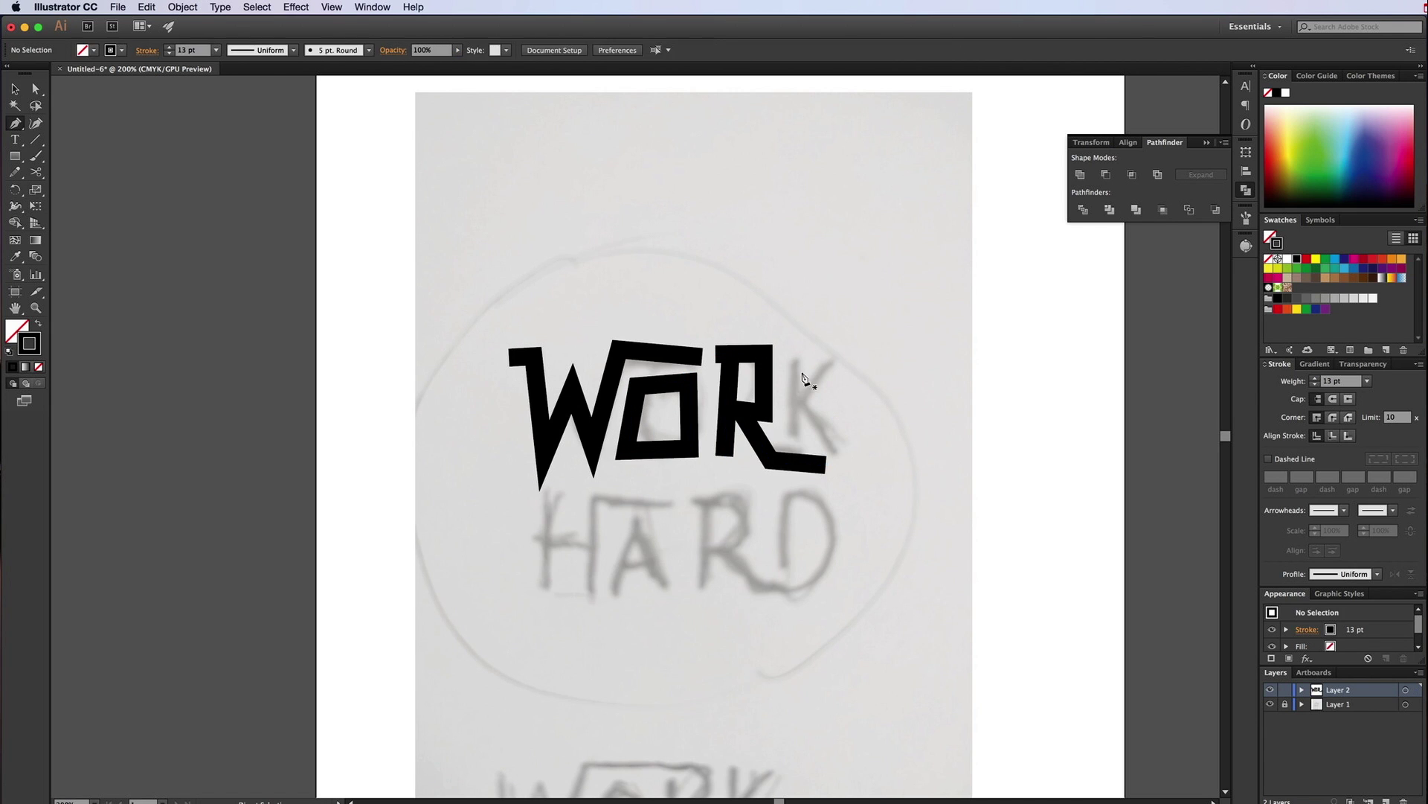
- Trace the K's stem, upper arm and lower leg
click(790, 352)
click(793, 441)
click(839, 350)
click(790, 402)
click(796, 395)
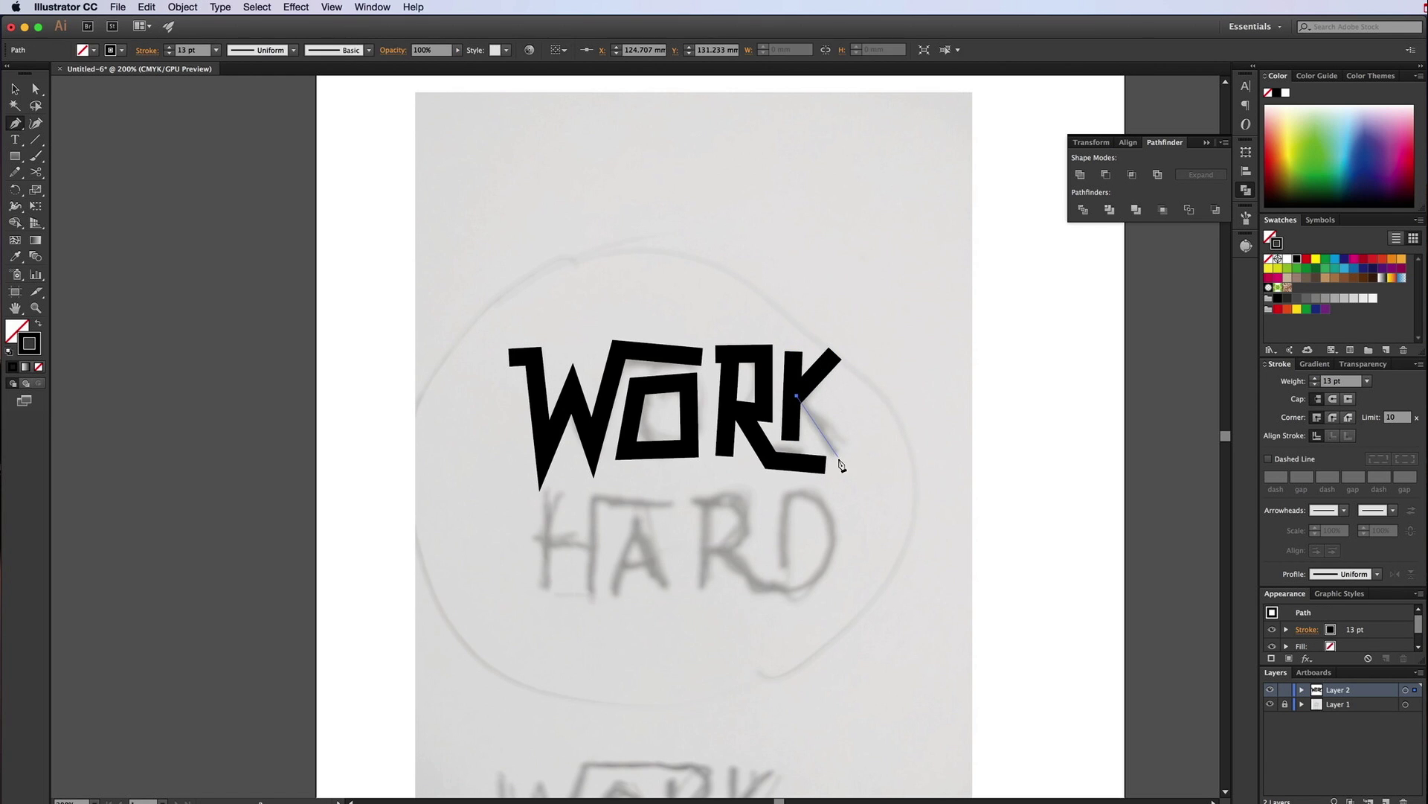
click(840, 464)
click(854, 446)
super+click(867, 472)
- Trace the H below the W, with a bar extending over the A
click(548, 476)
click(548, 588)
super+click(584, 549)
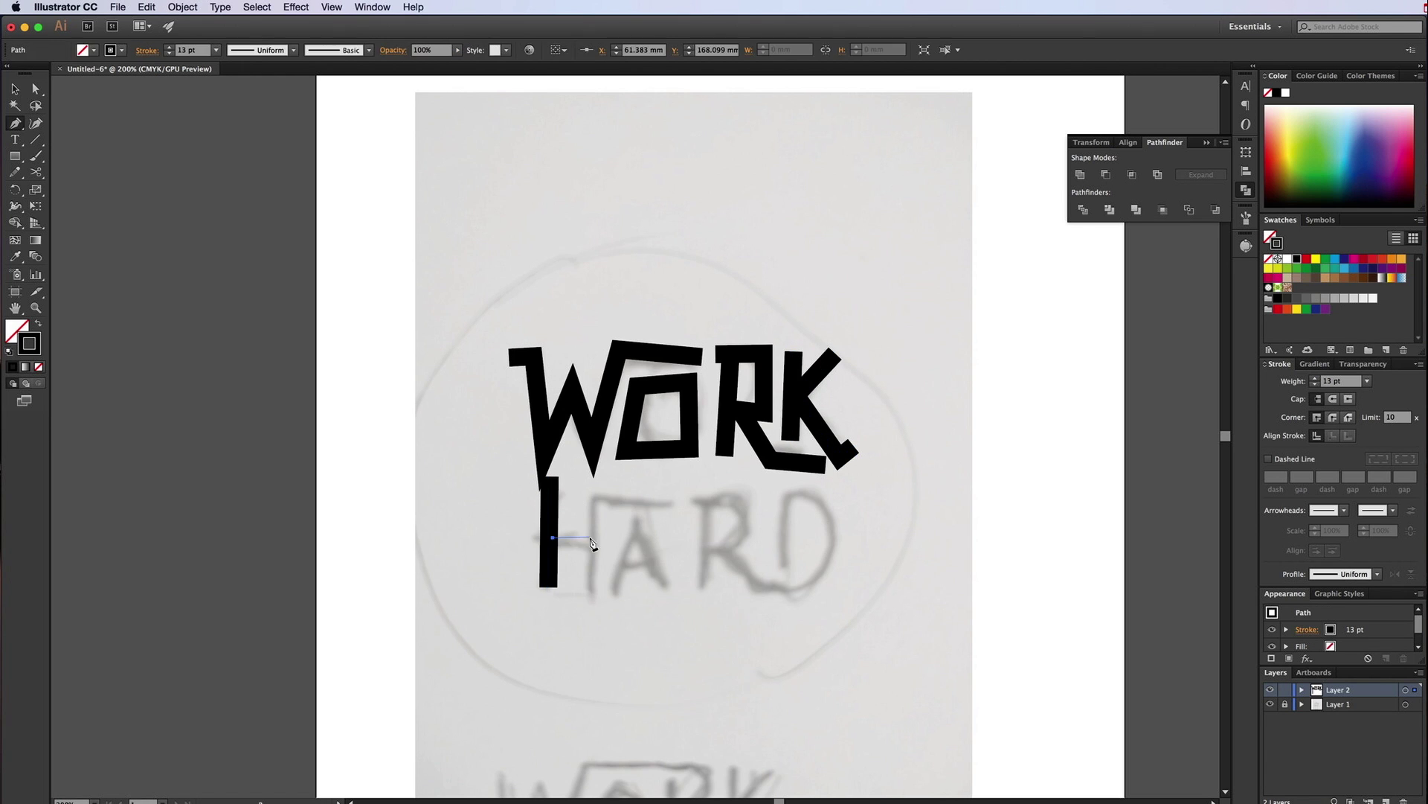
click(555, 538)
click(593, 537)
super+click(590, 595)
click(590, 587)
click(590, 485)
click(684, 484)
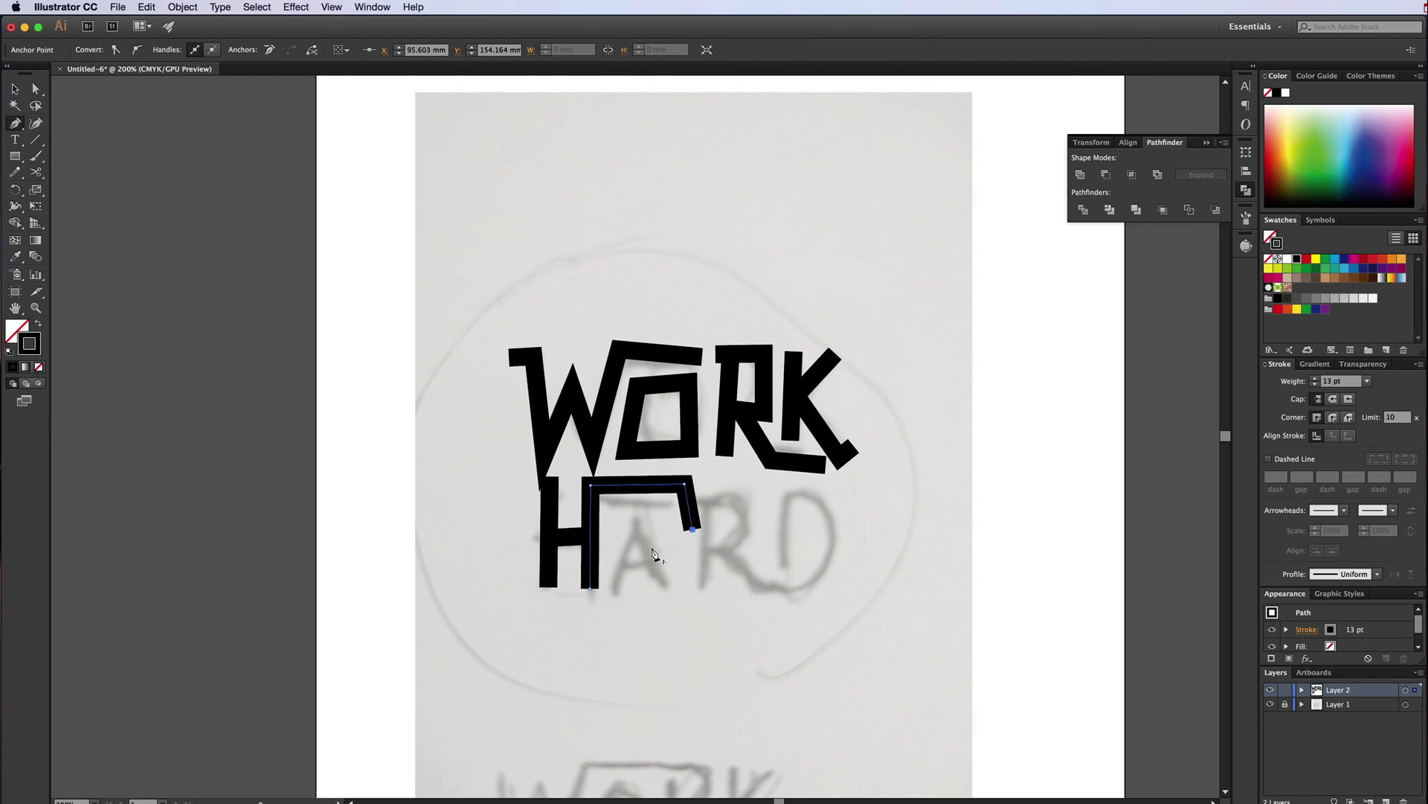
super+click(699, 573)
- Trace the A's two legs meeting at a pointed apex
click(618, 583)
click(634, 512)
click(673, 586)
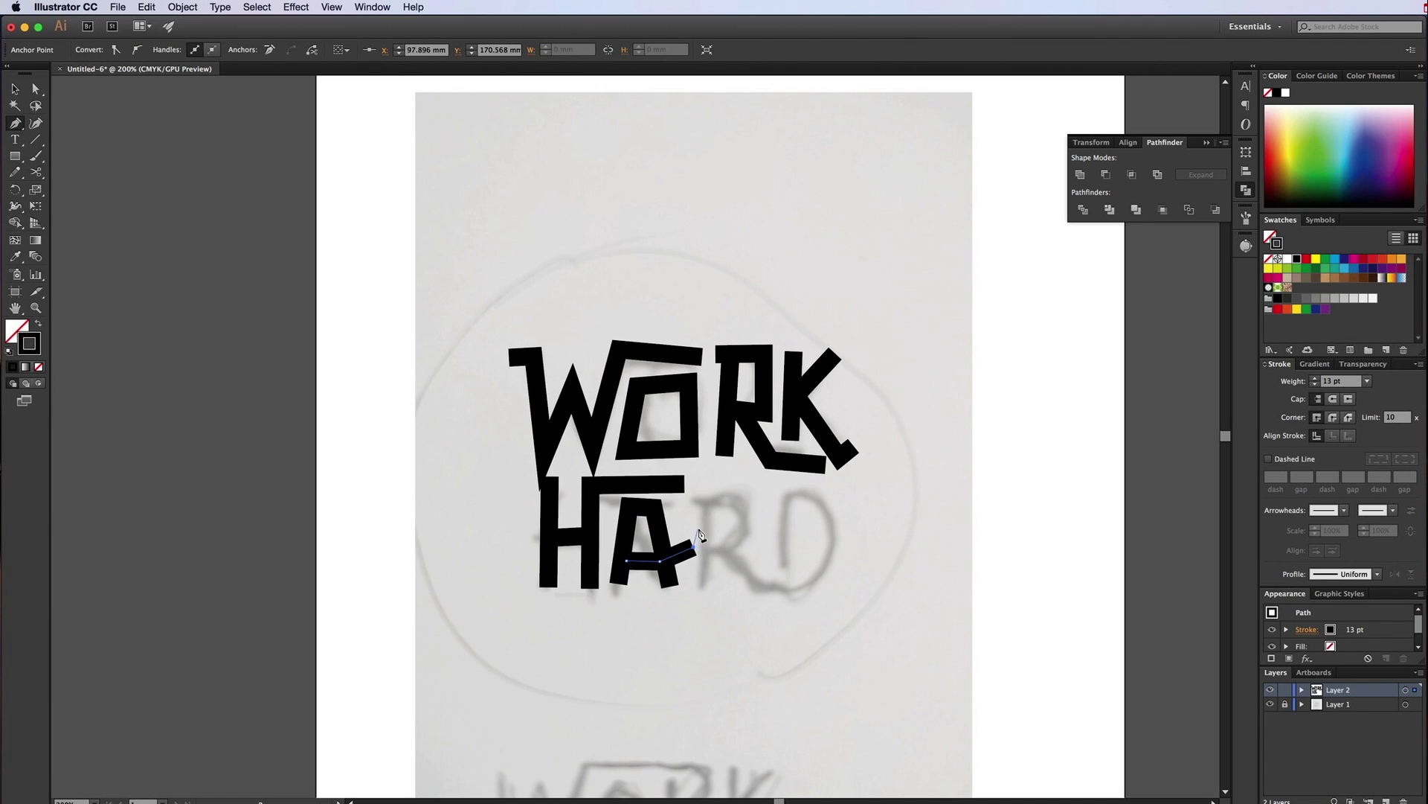
super+click(702, 487)
- Trace the R of HARD with its top bar, bowl and leg
click(701, 482)
click(744, 477)
click(753, 543)
click(733, 541)
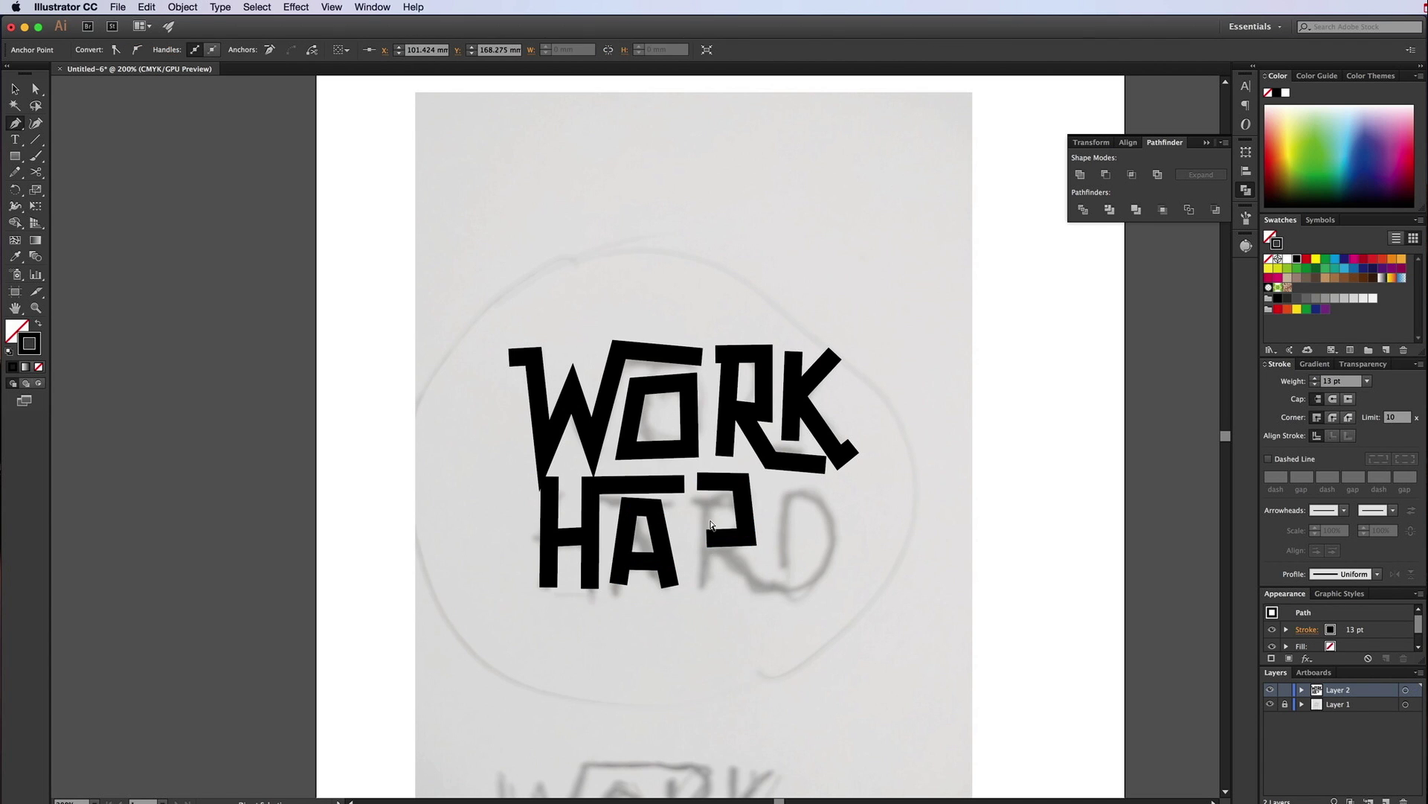
click(702, 587)
click(751, 589)
- Trace the D's outline to finish HARD
click(803, 584)
click(831, 536)
click(808, 488)
click(778, 486)
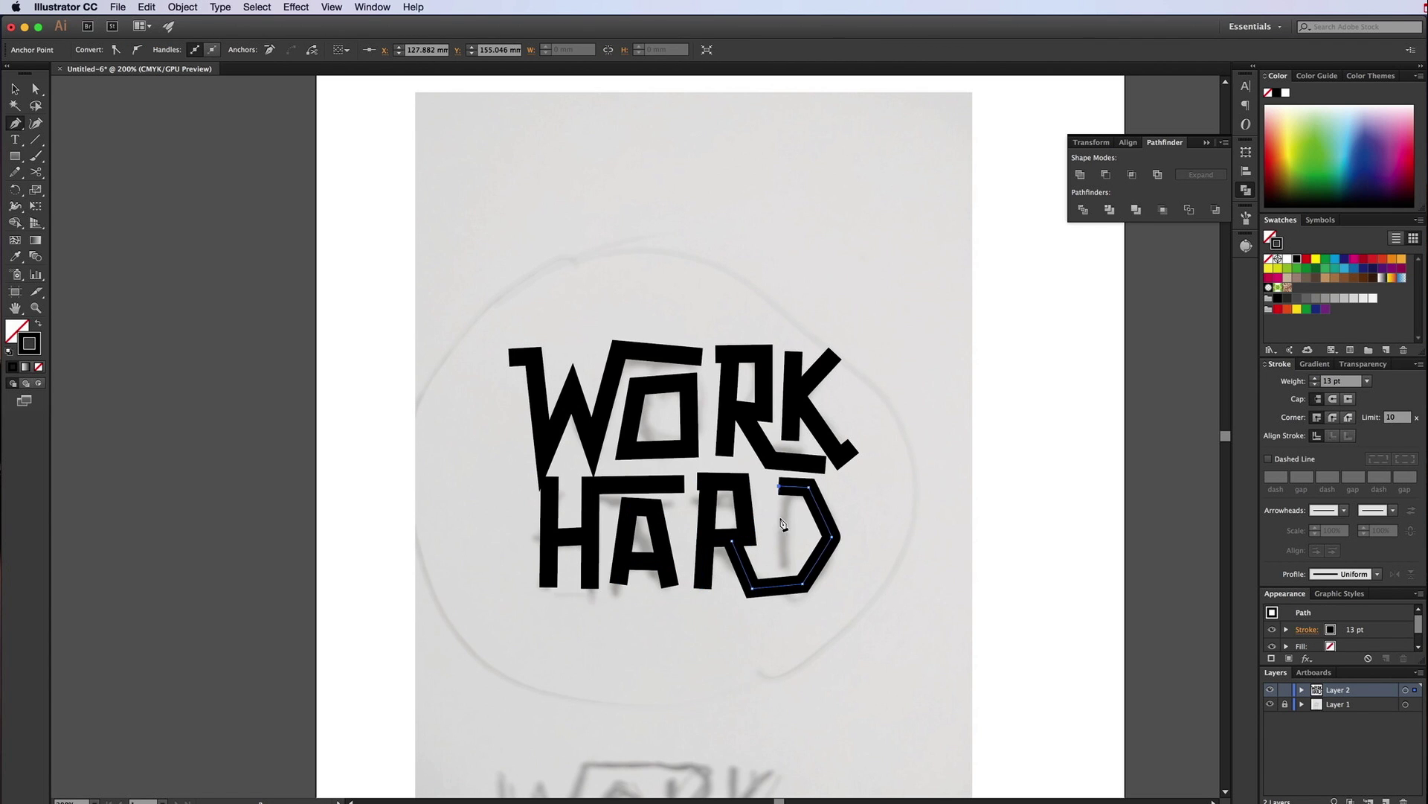
click(780, 578)
super+click(845, 558)
- Reshape the D's right curve and adjust an H anchor with Direct Selection
key(a)
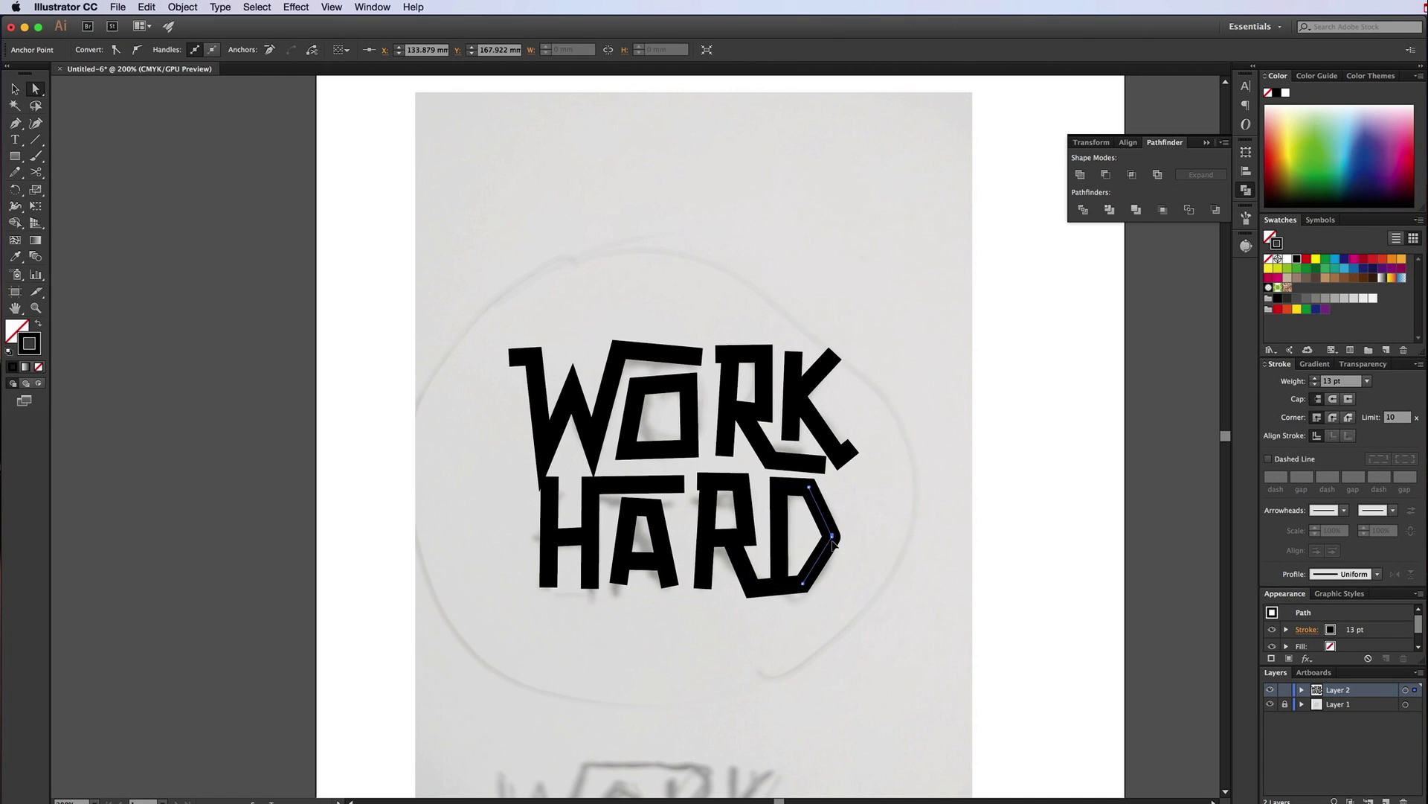
click(834, 504)
drag(834, 504, 837, 556)
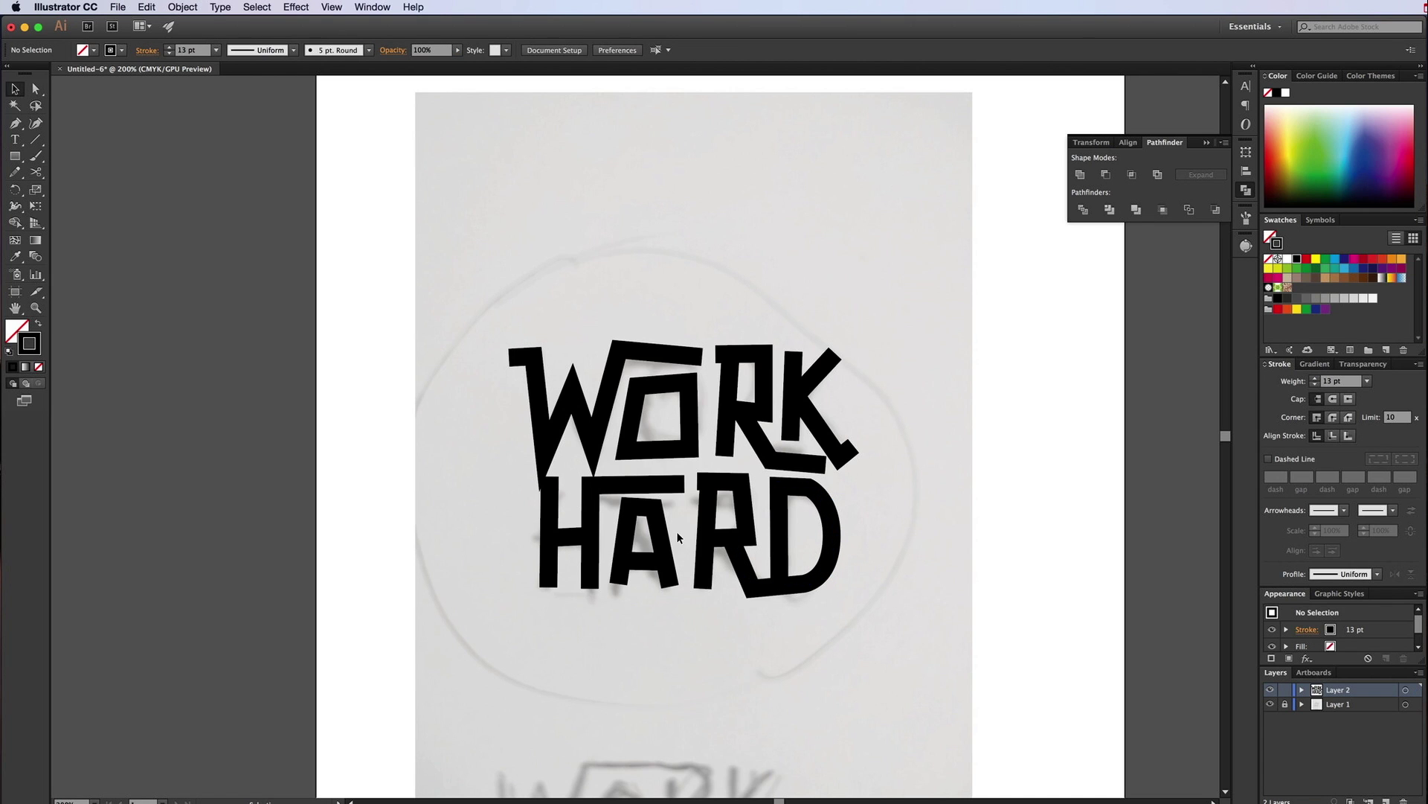
click(588, 489)
drag(588, 489, 588, 489)
key(shift+super+a)
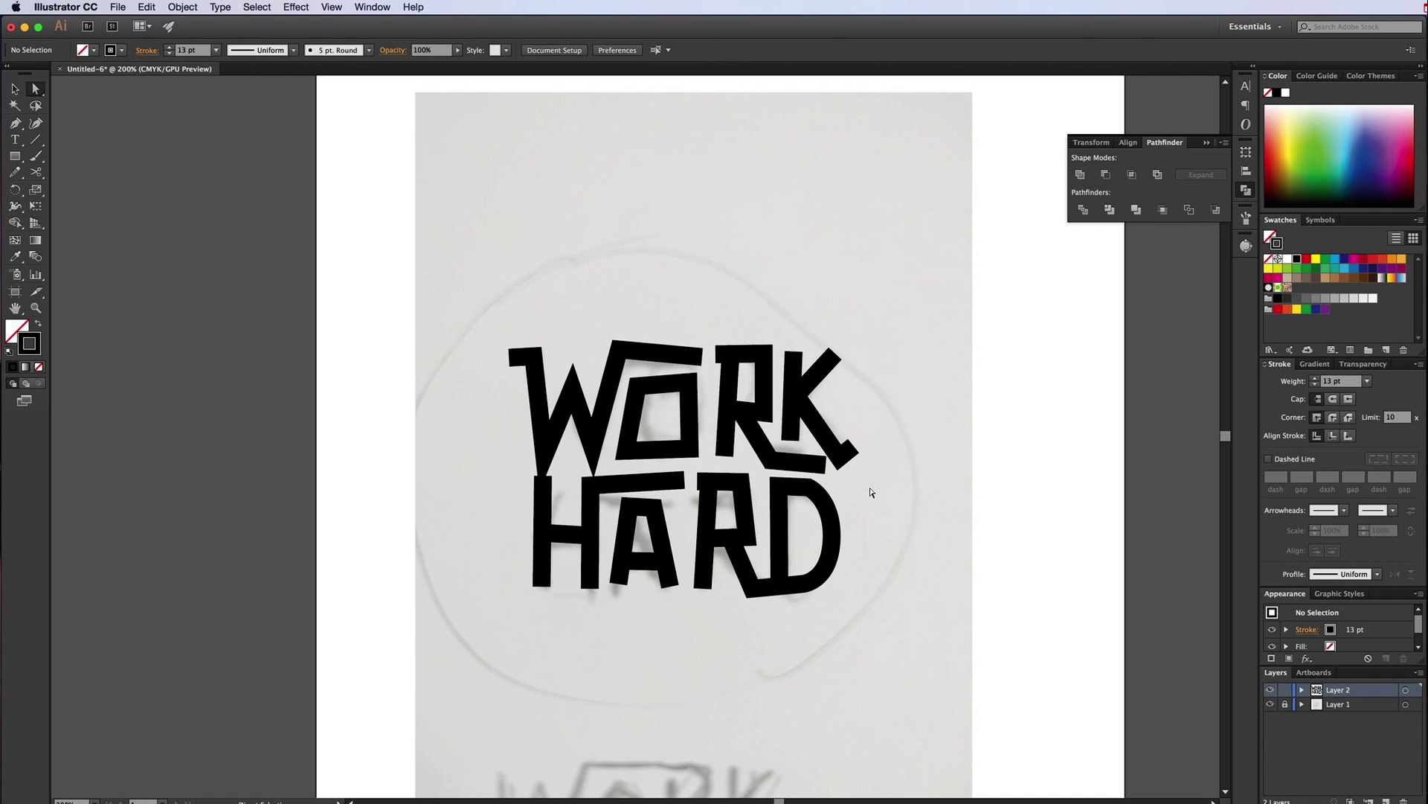
key(v)
key(a)
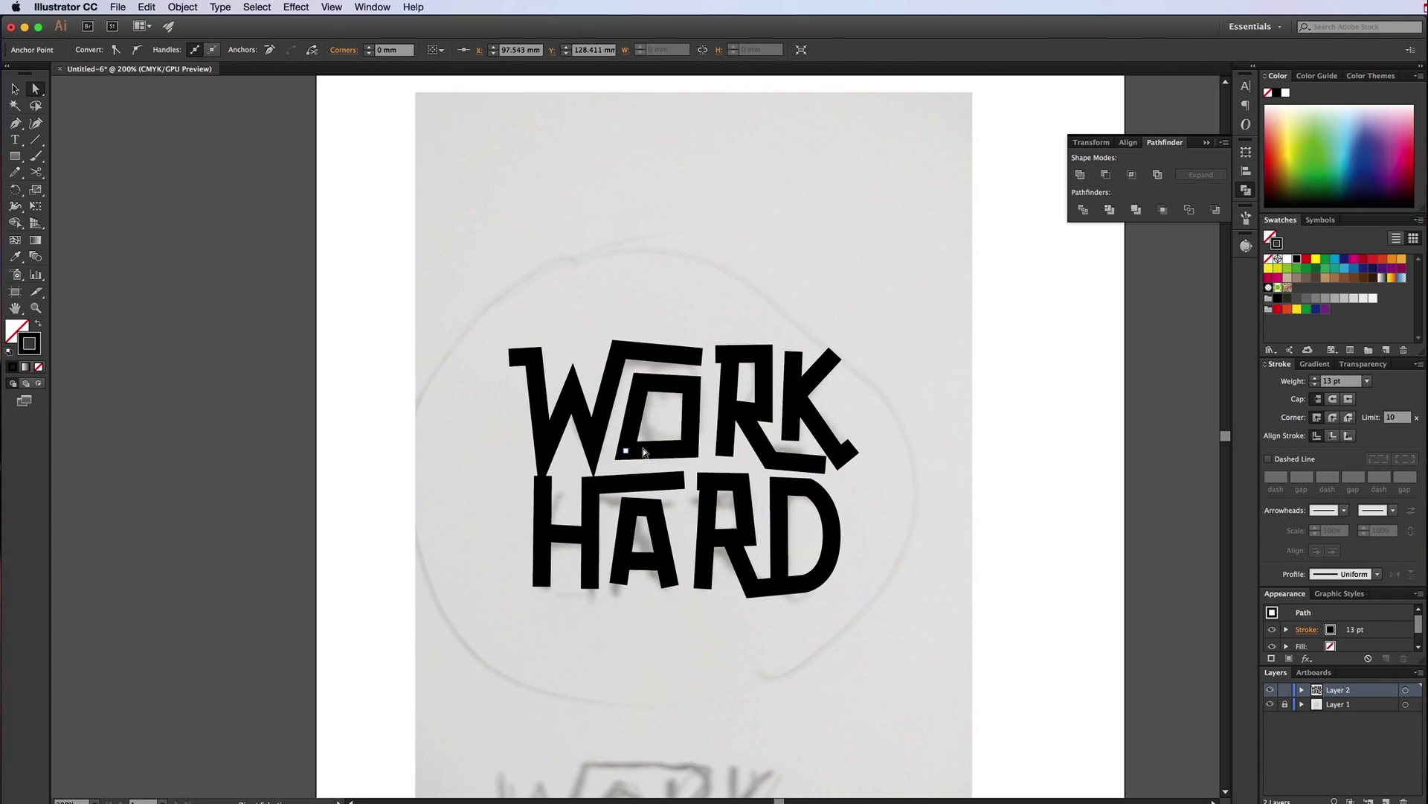
- Place a duplicate of the lettering beside the artboard and reselect the original
key(v)
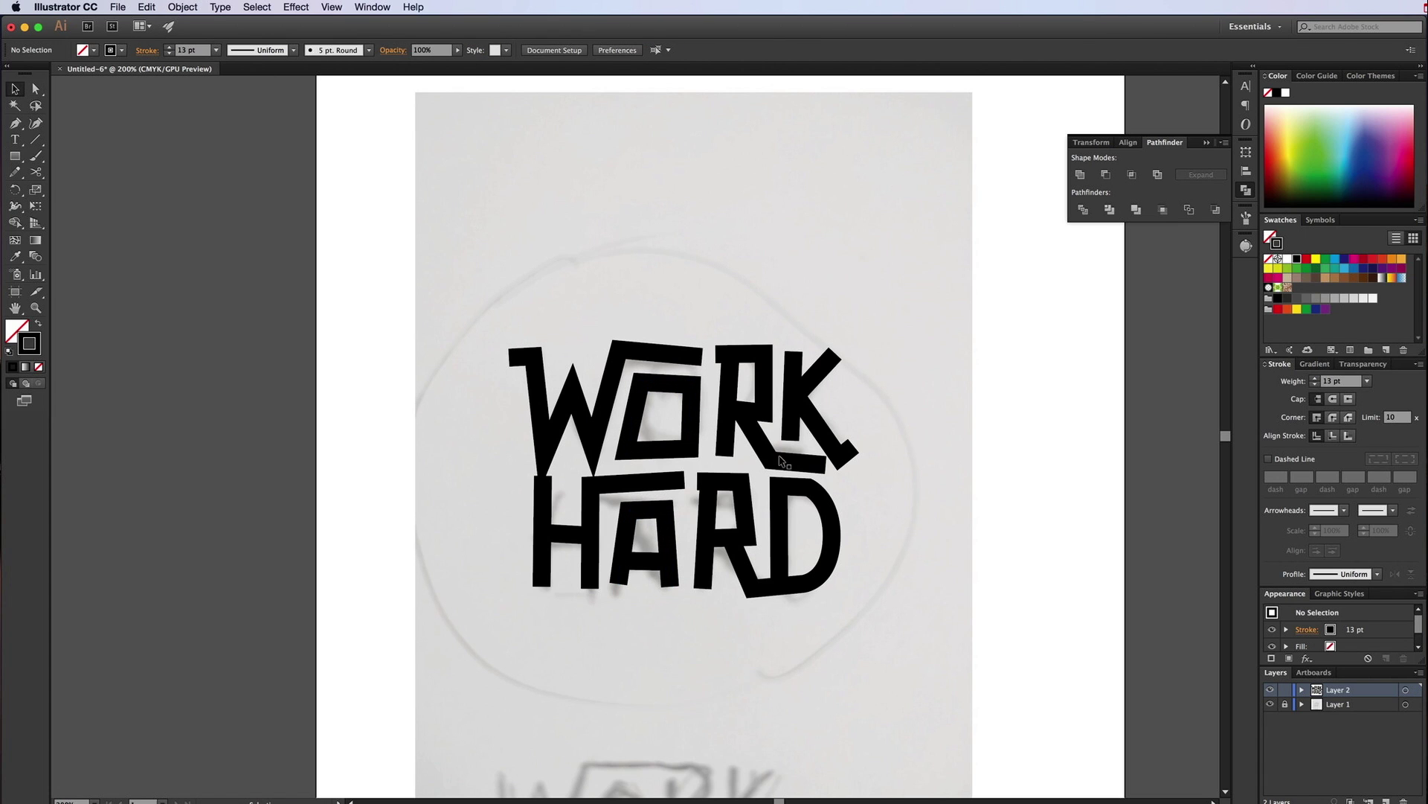
key(super+a)
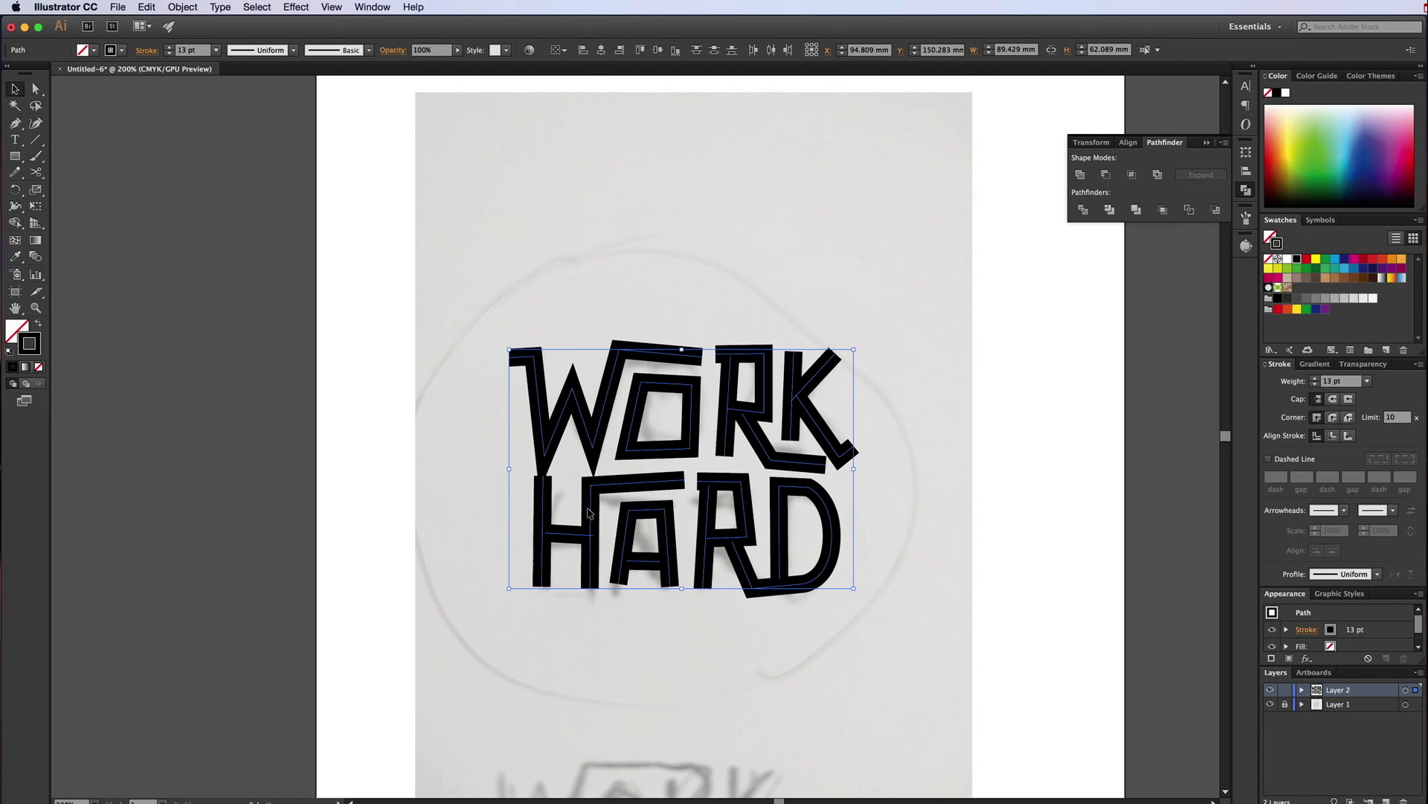
click(829, 537)
drag(908, 679, 1099, 399)
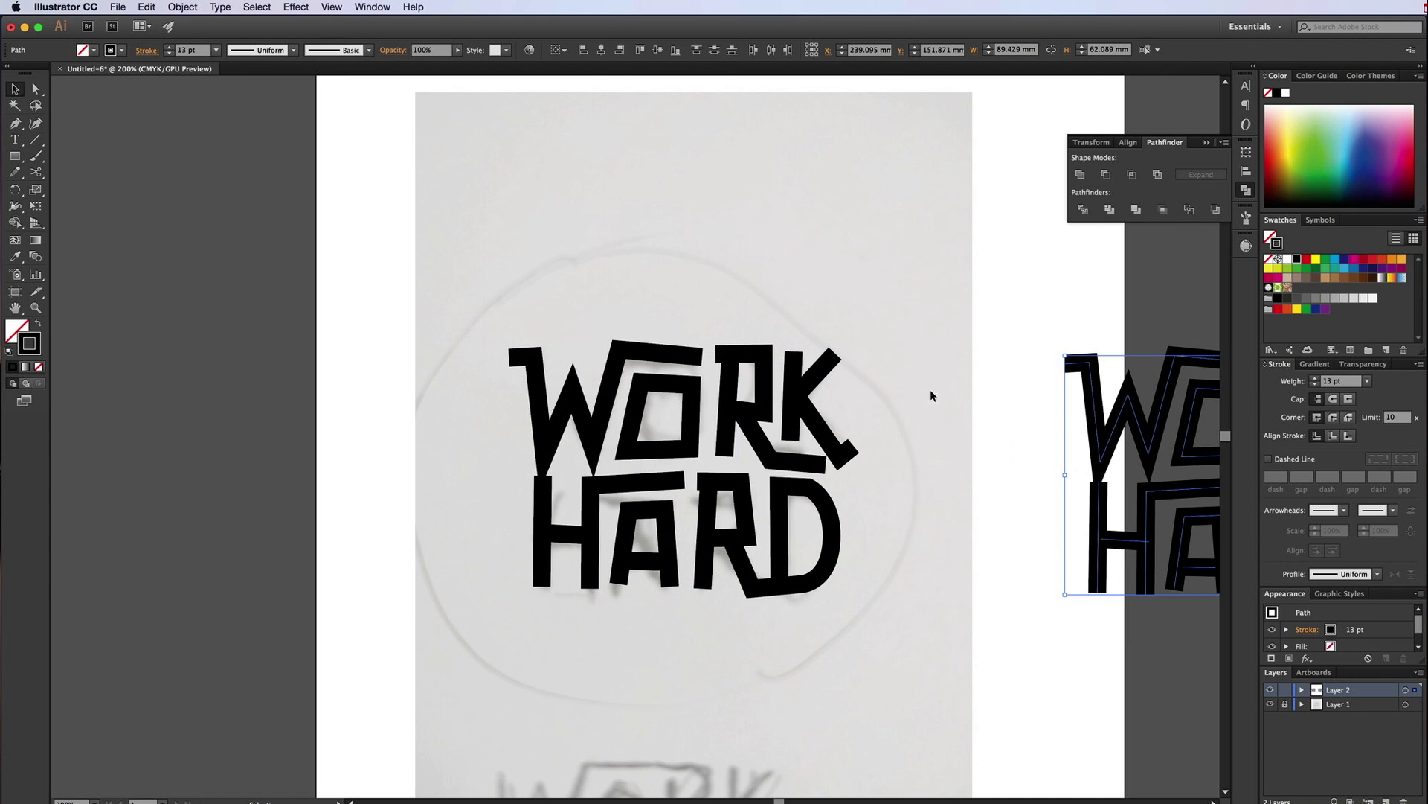
drag(512, 379, 890, 608)
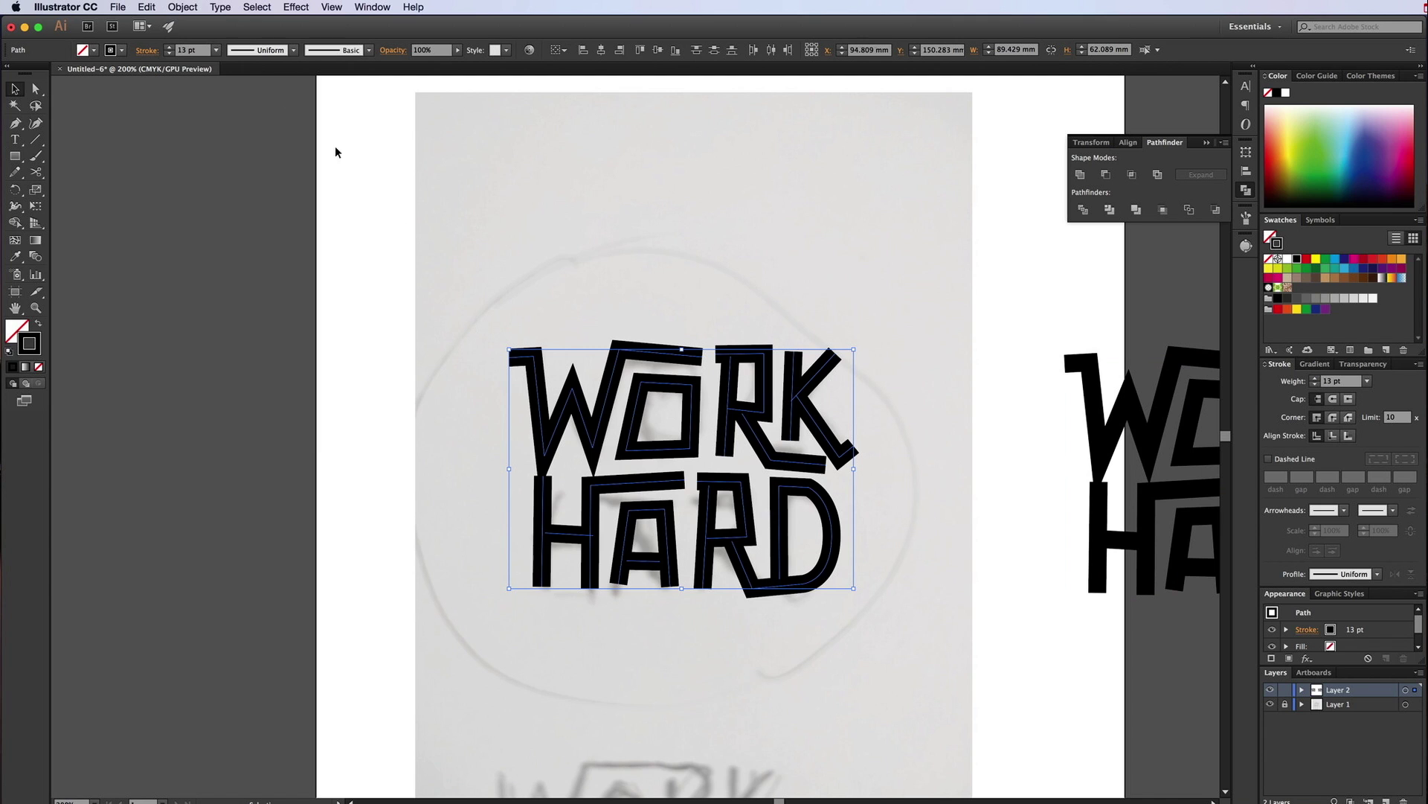
- Convert the original strokes to filled shapes with Object > Path > Outline Stroke
click(193, 7)
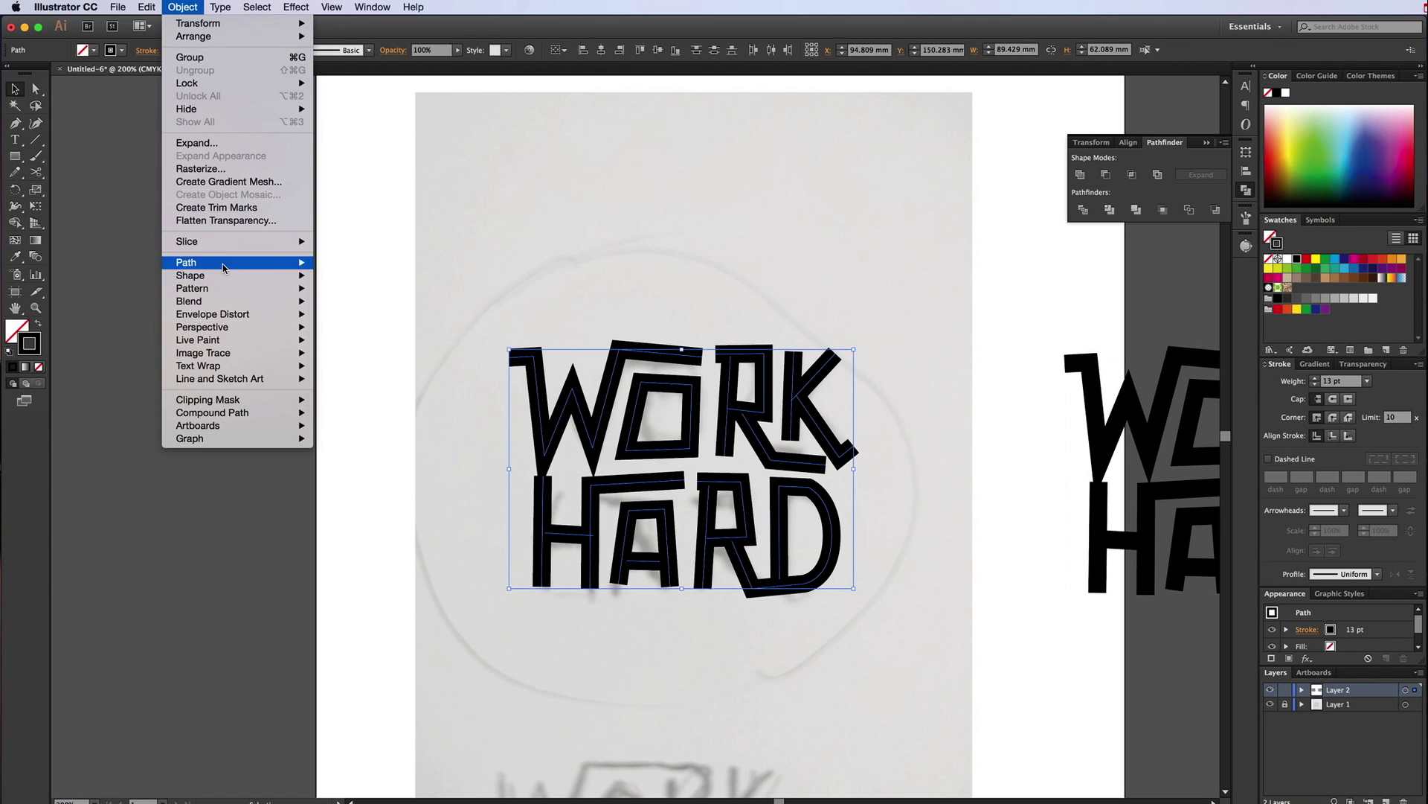
mouse_move(221, 274)
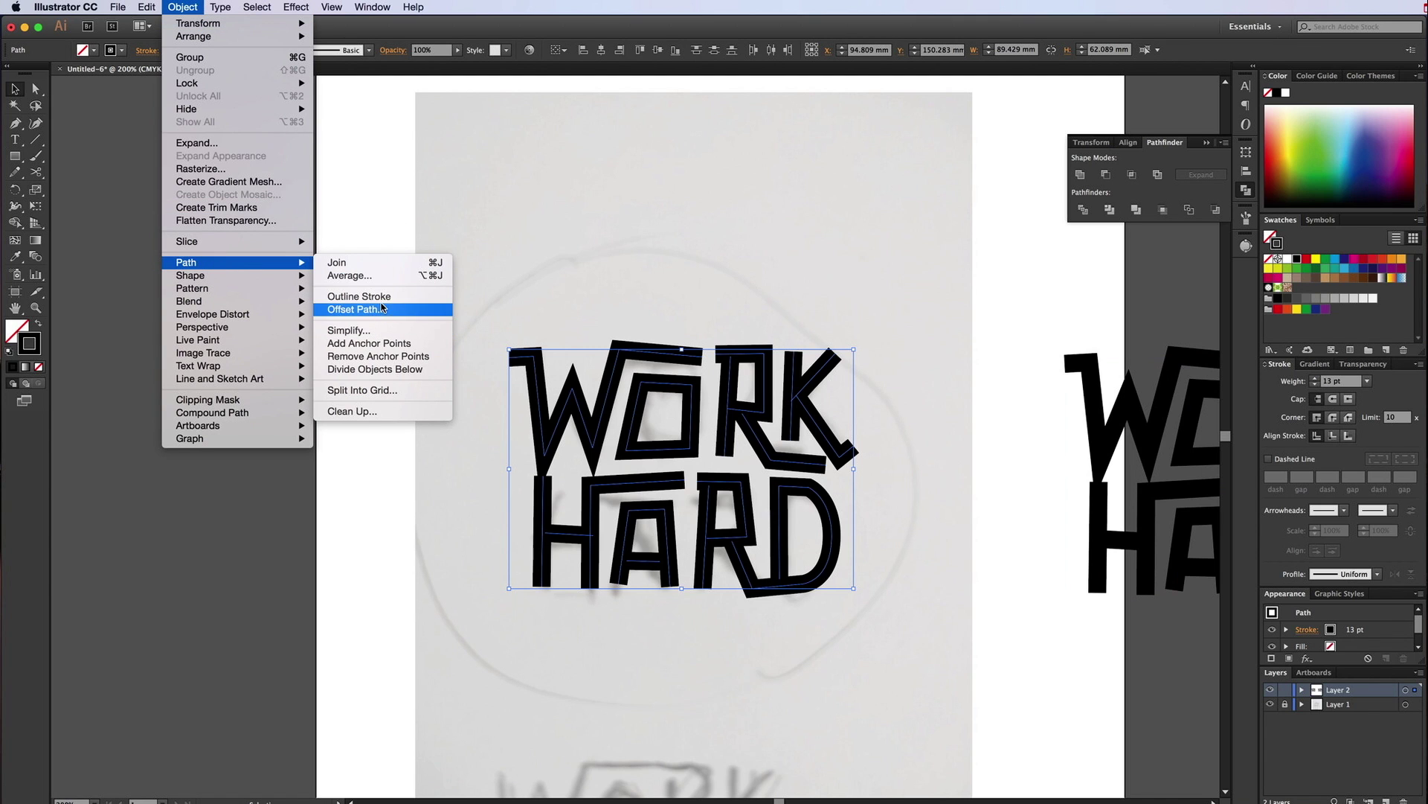
click(360, 296)
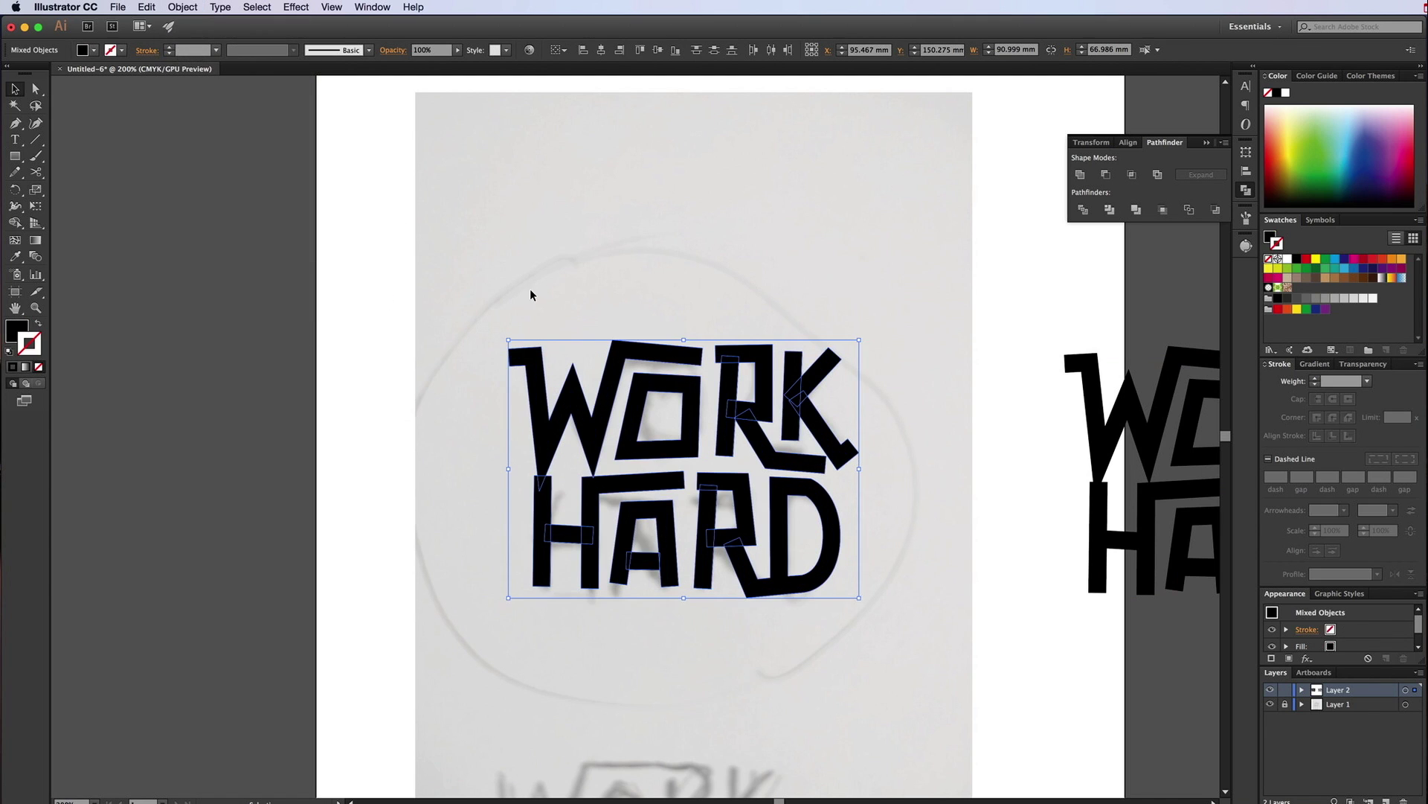
click(472, 411)
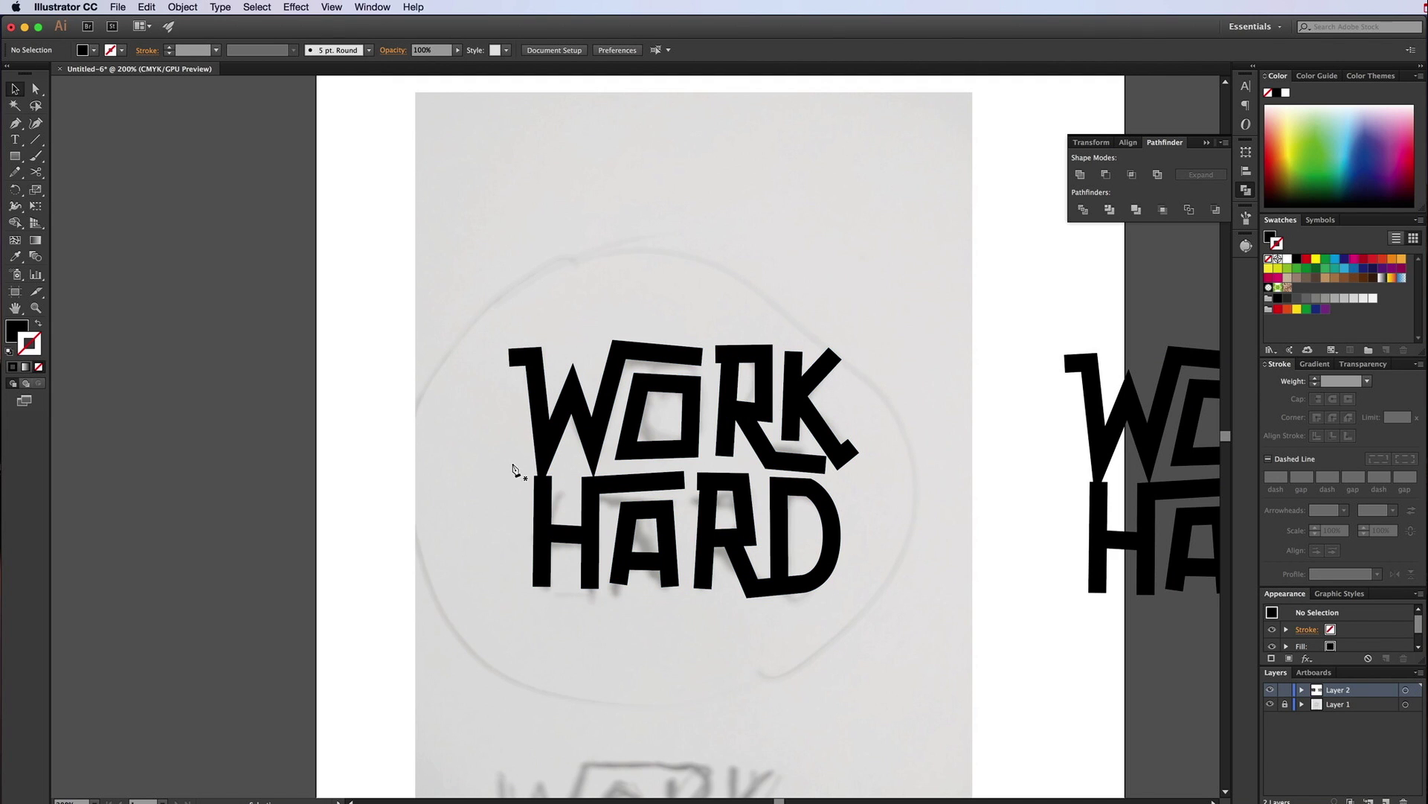
- Draw a closed cutting shape across the bottoms of the W and O
key(p)
click(520, 454)
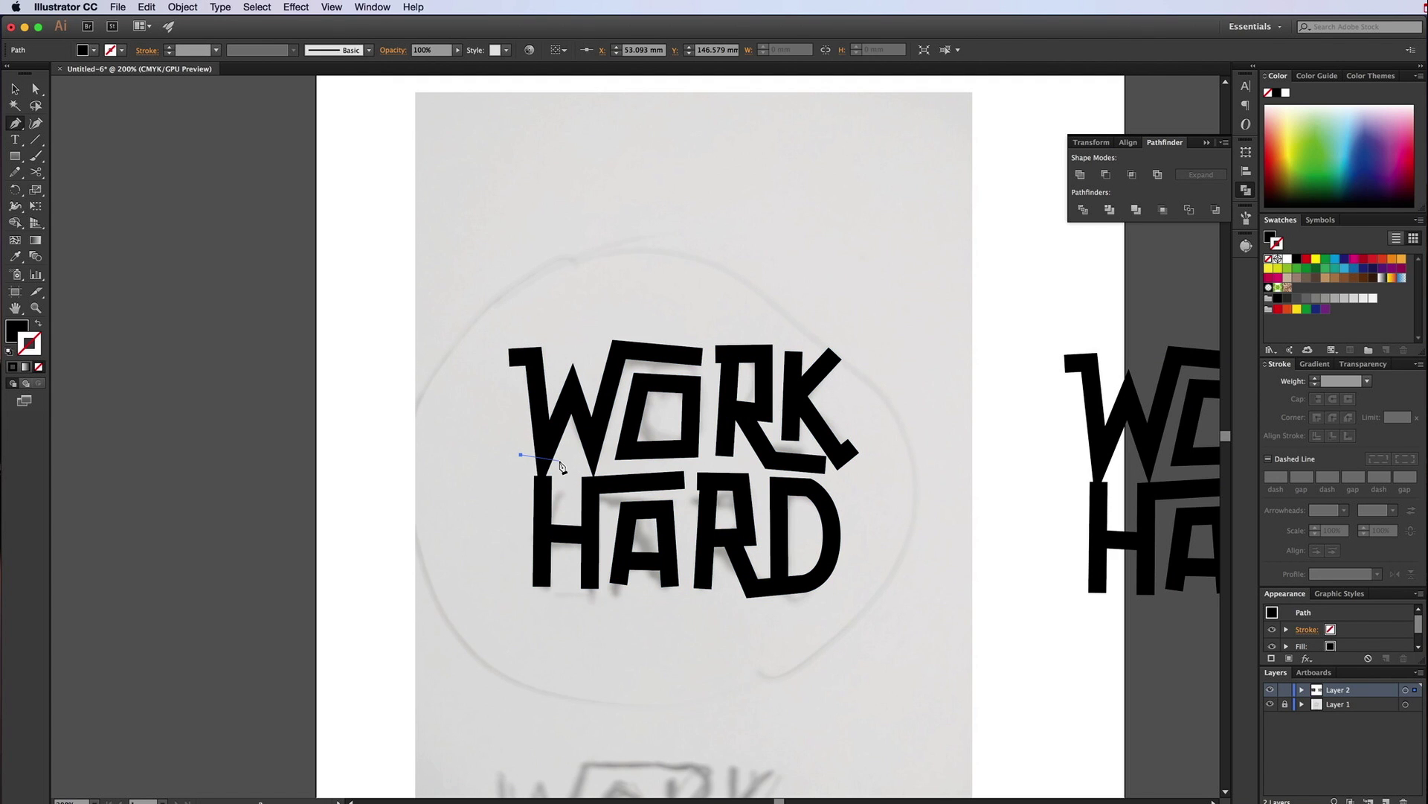
click(560, 460)
click(574, 454)
click(581, 462)
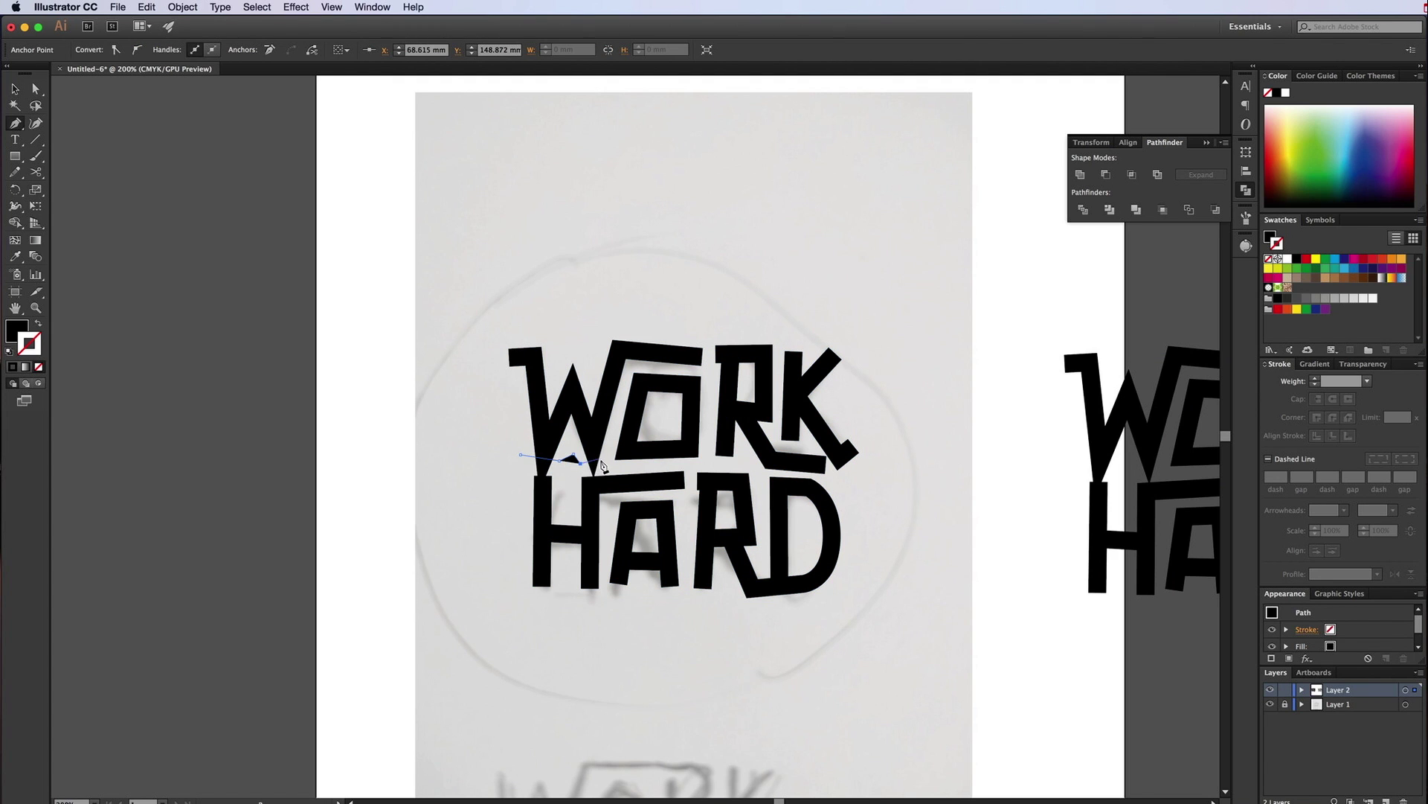
click(605, 451)
click(609, 487)
click(504, 505)
click(523, 457)
- Subtract the cutting shape from the W and O with Minus Front
key(v)
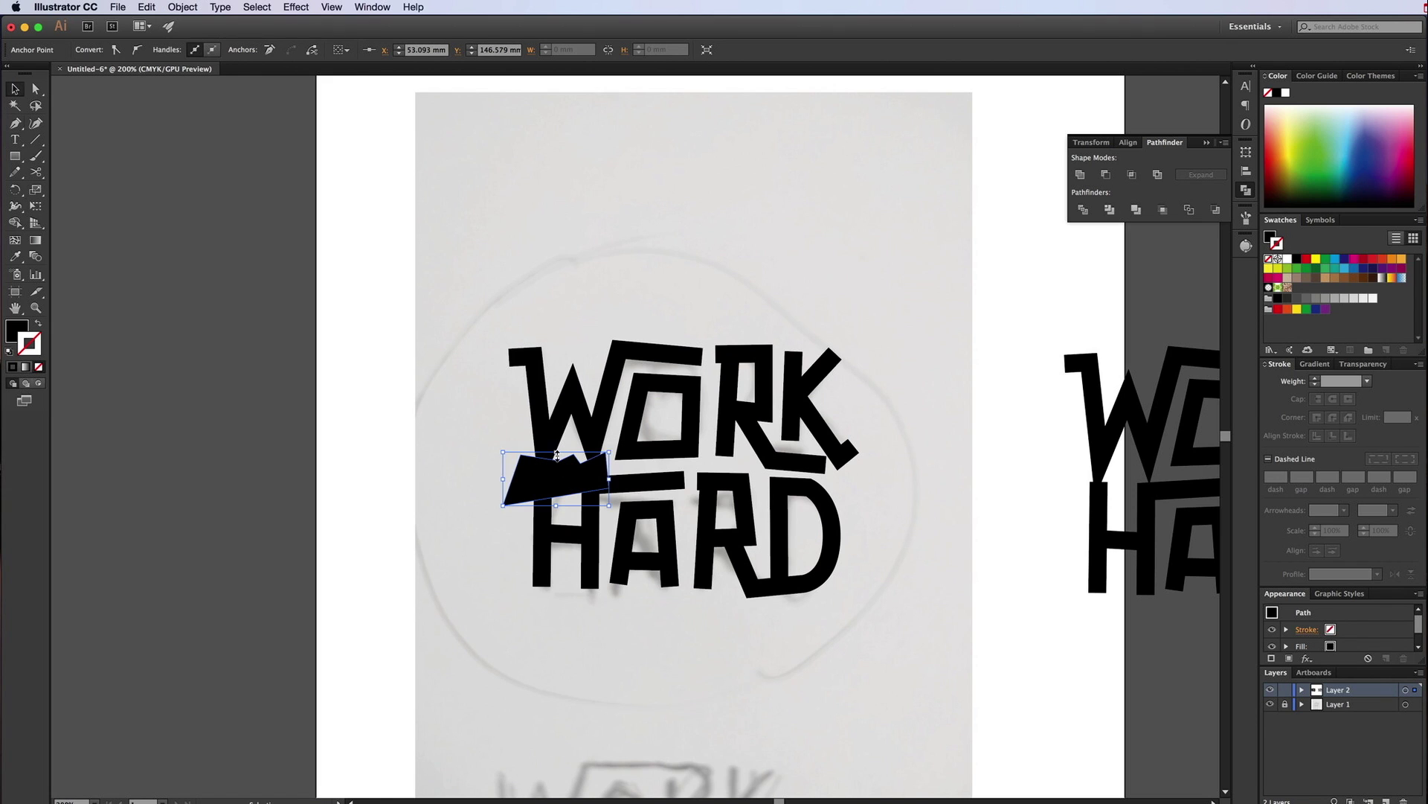
shift+click(558, 393)
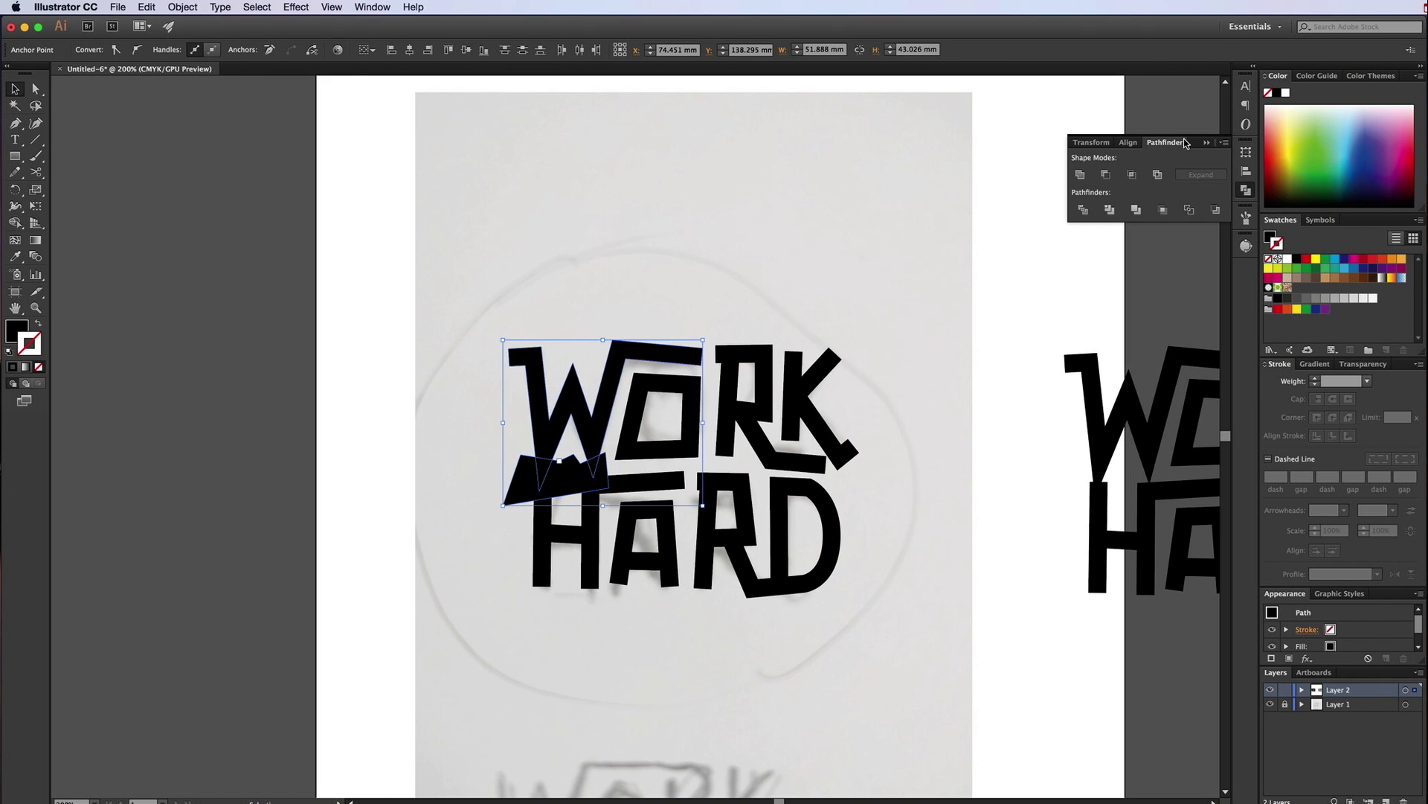
click(1106, 176)
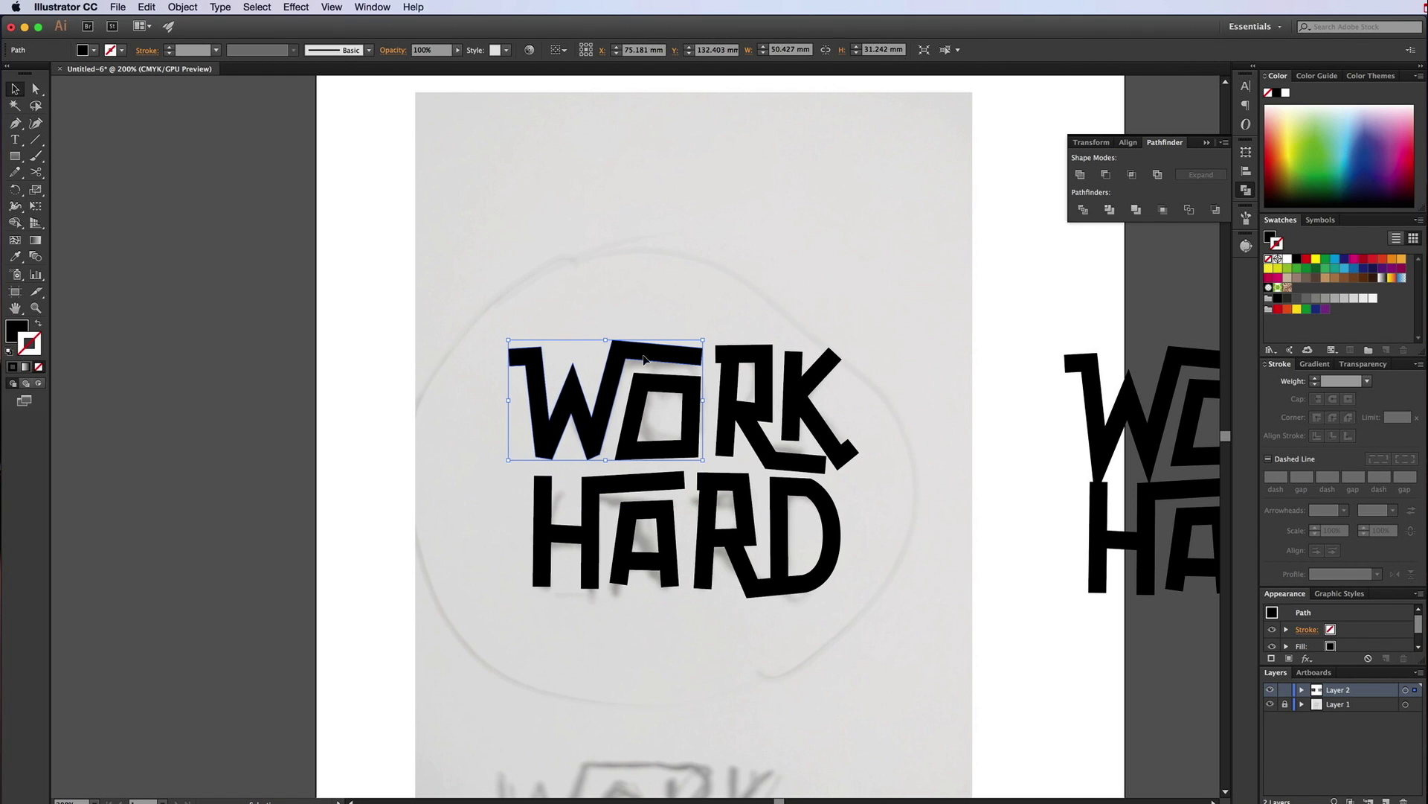
click(551, 305)
- Draw a small triangle at the top of the W
key(p)
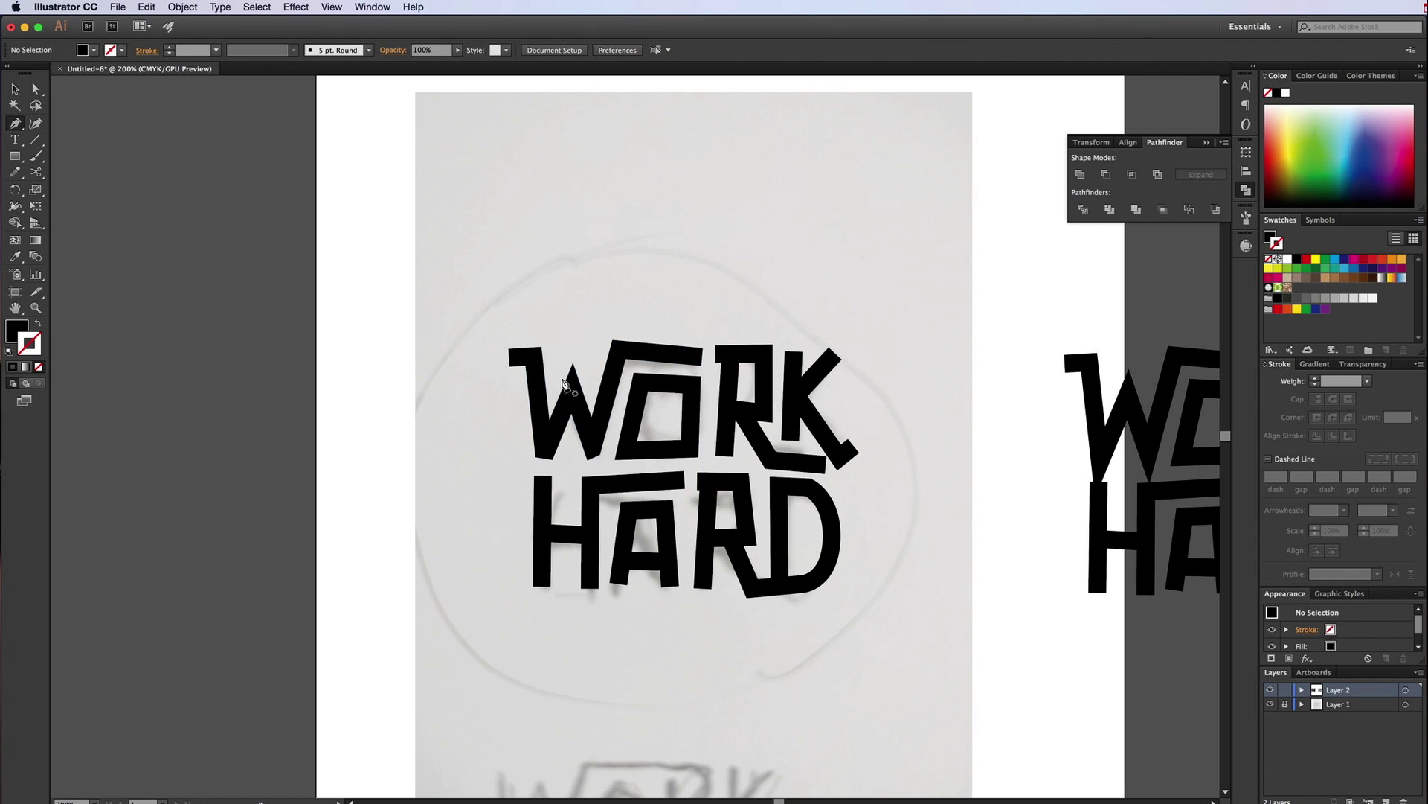
click(557, 372)
click(583, 374)
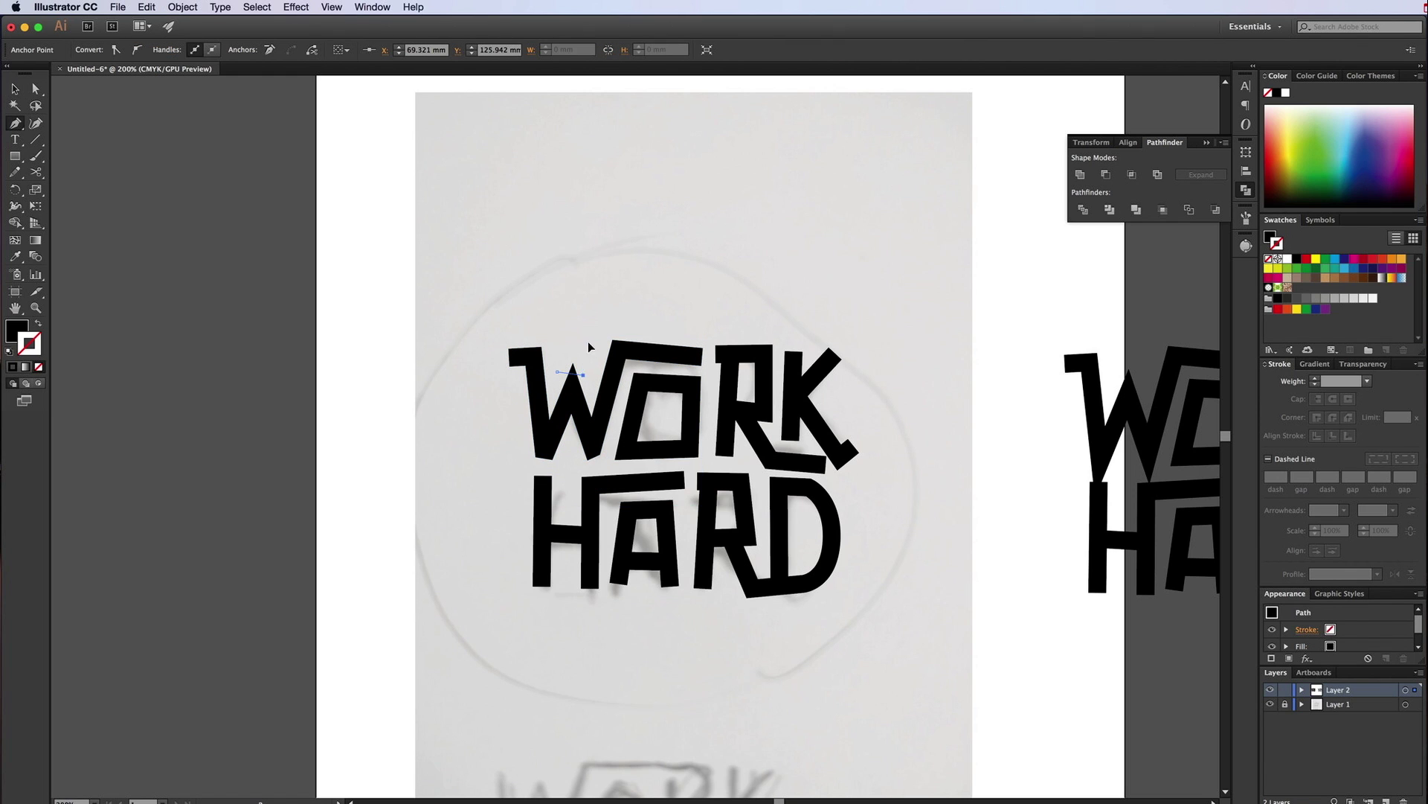
click(589, 344)
click(557, 371)
- Select the W's corner anchor points with Direct Selection for tidying
key(v)
key(a)
key(ctrl+shift+a)
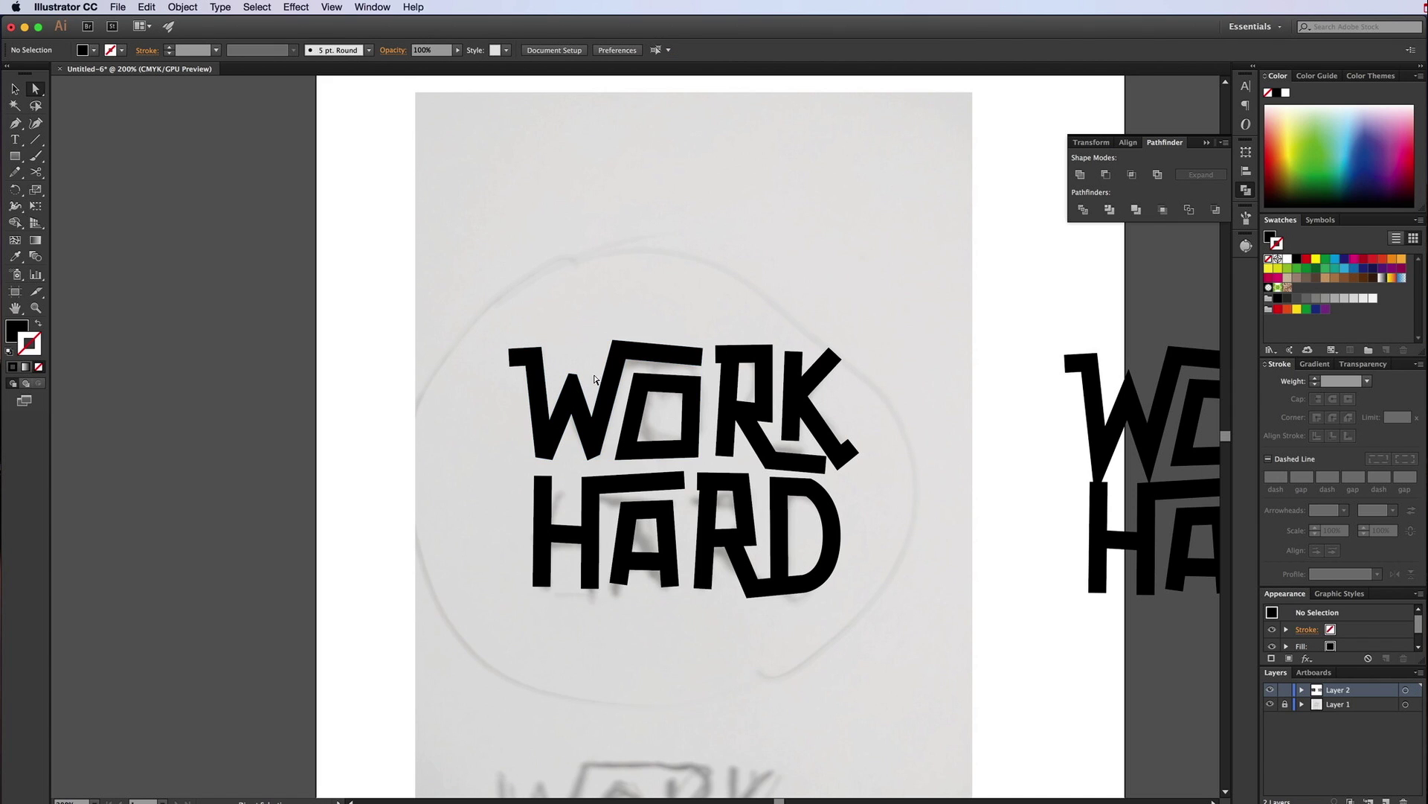
click(583, 382)
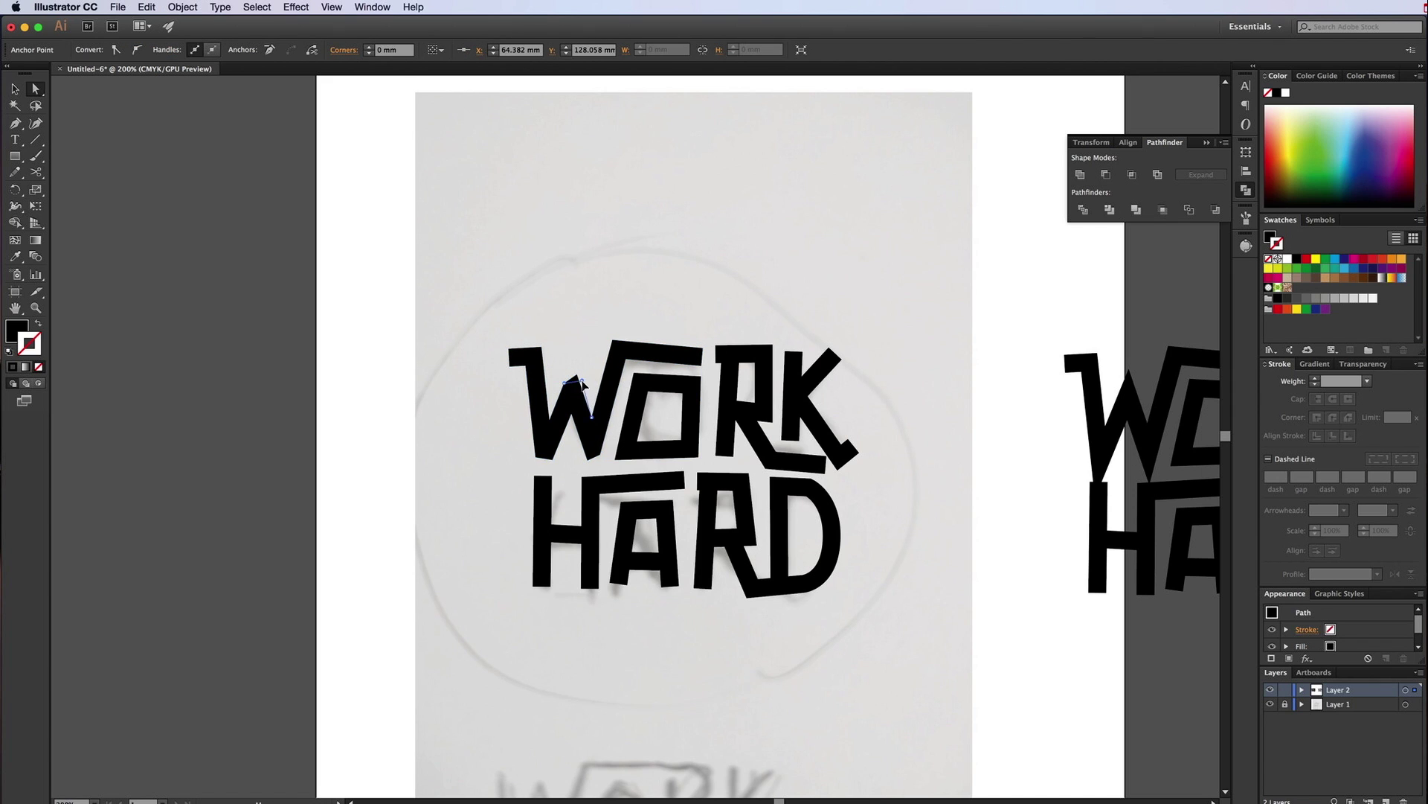
click(525, 468)
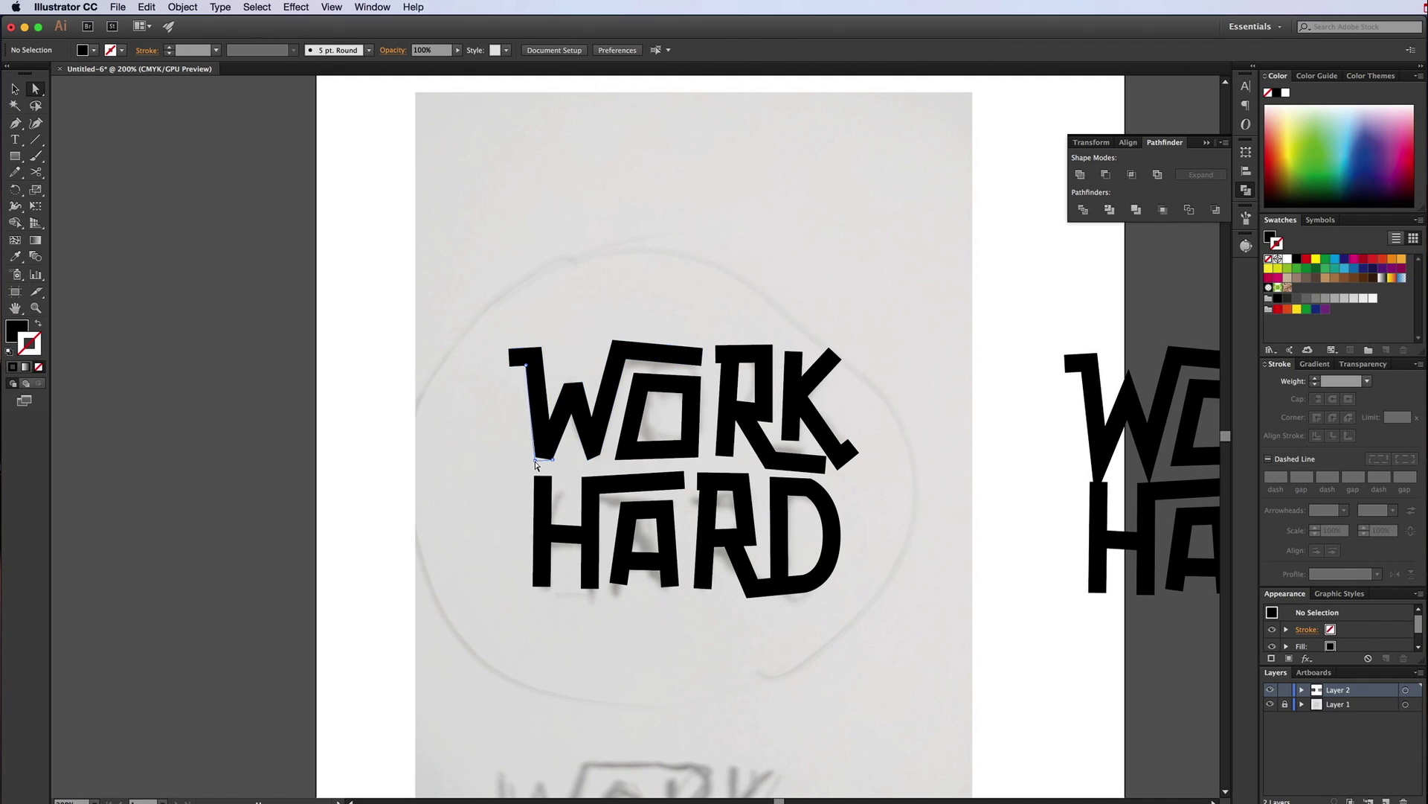
click(536, 461)
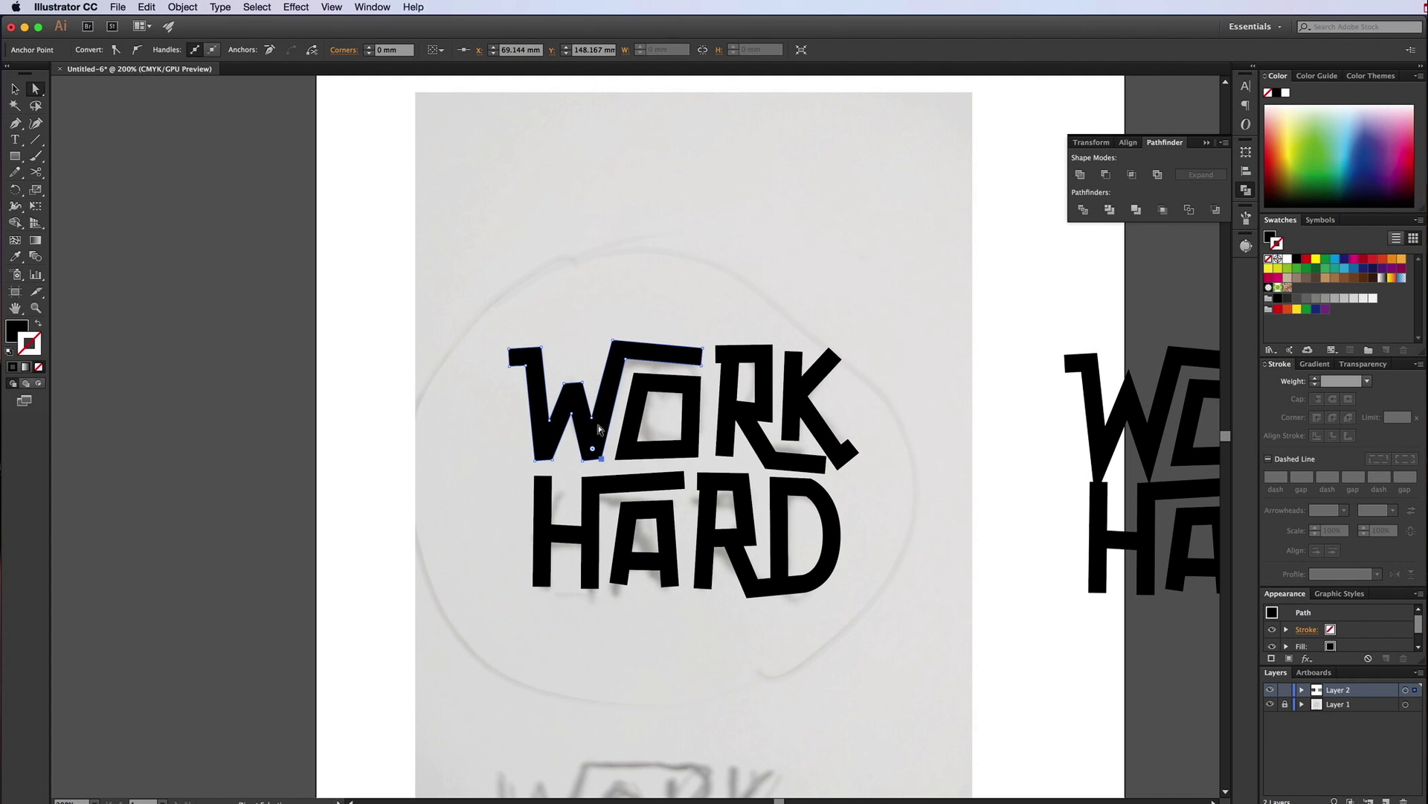
click(680, 302)
click(694, 402)
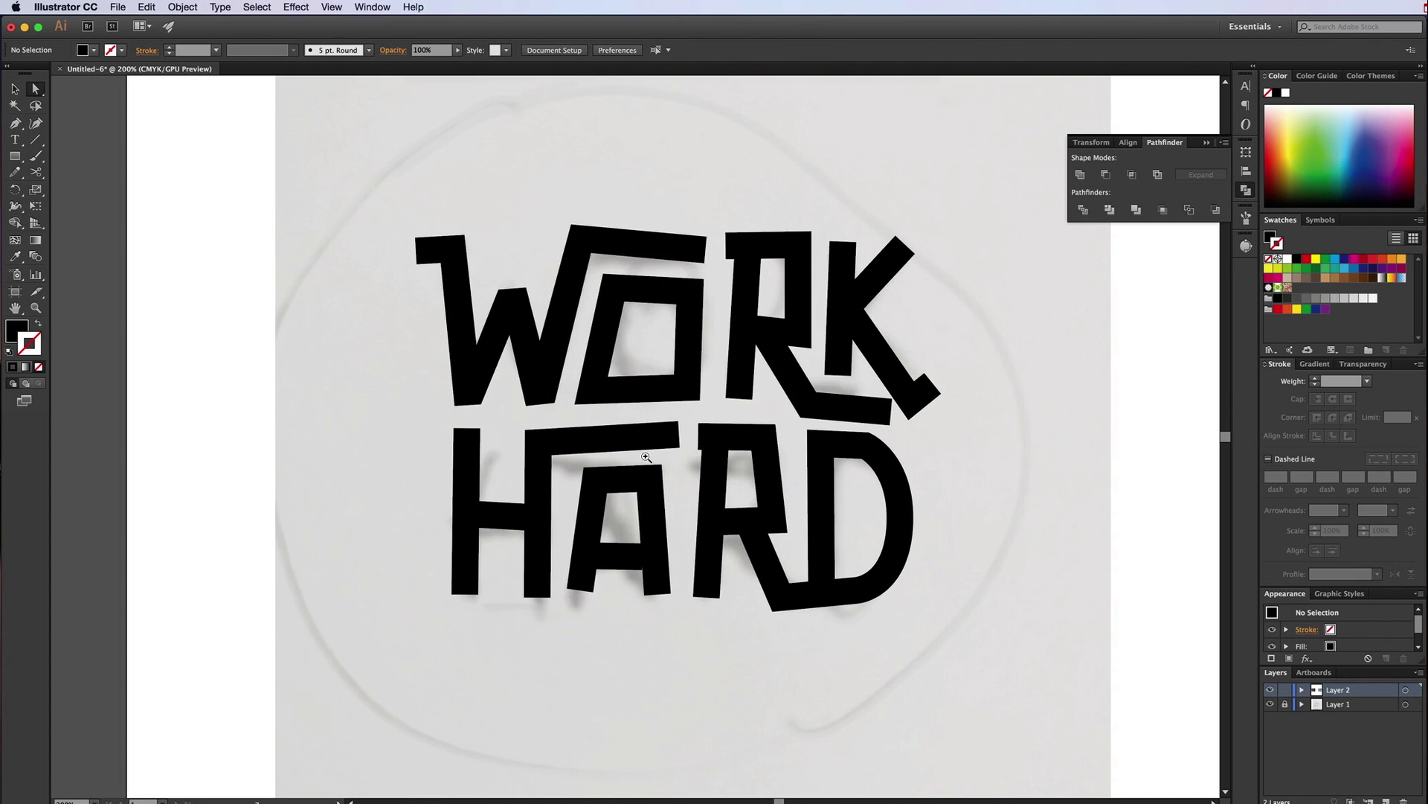
- Nudge the H top bar's left anchor up so the bar sits level
click(540, 449)
key(Up)
key(Up)
key(Up)
key(Up)
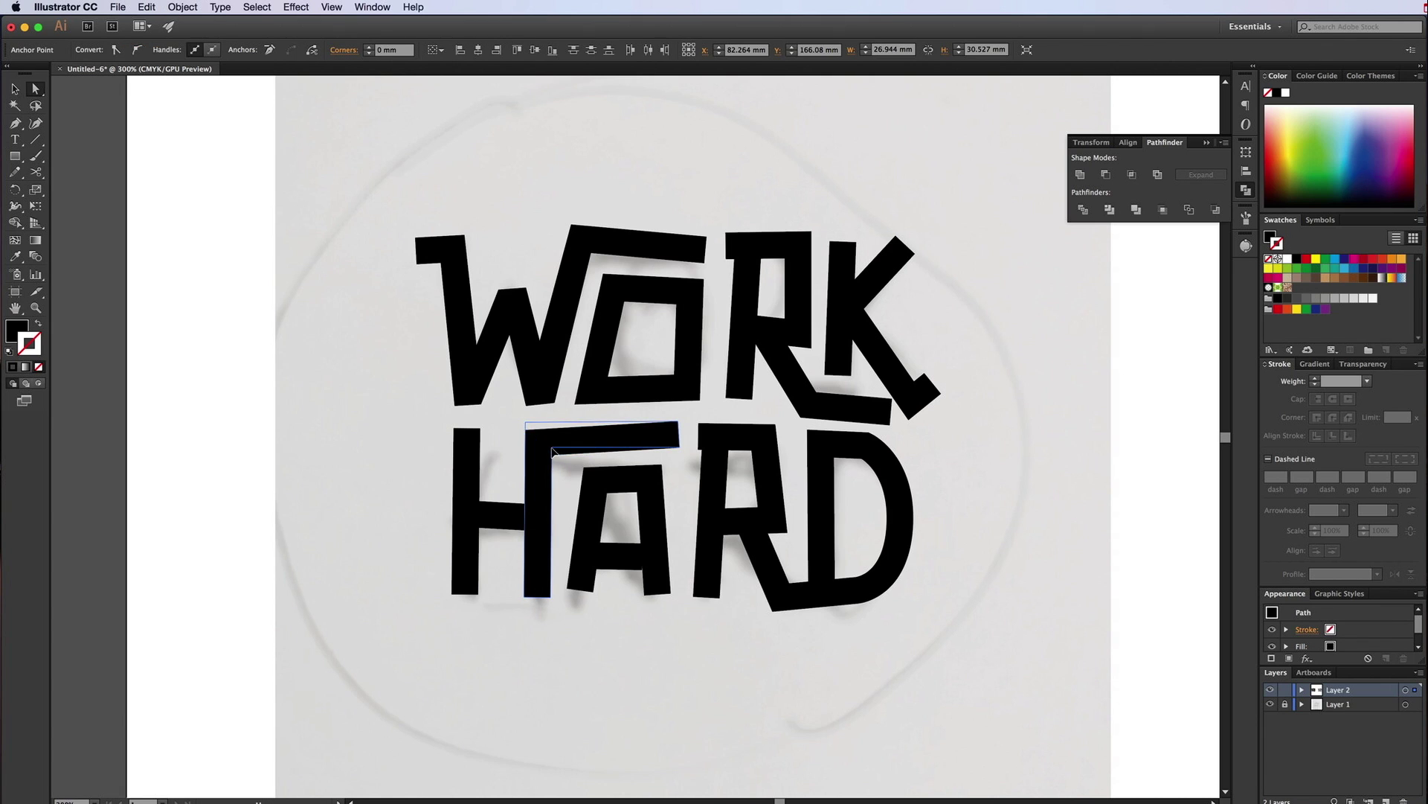
click(563, 397)
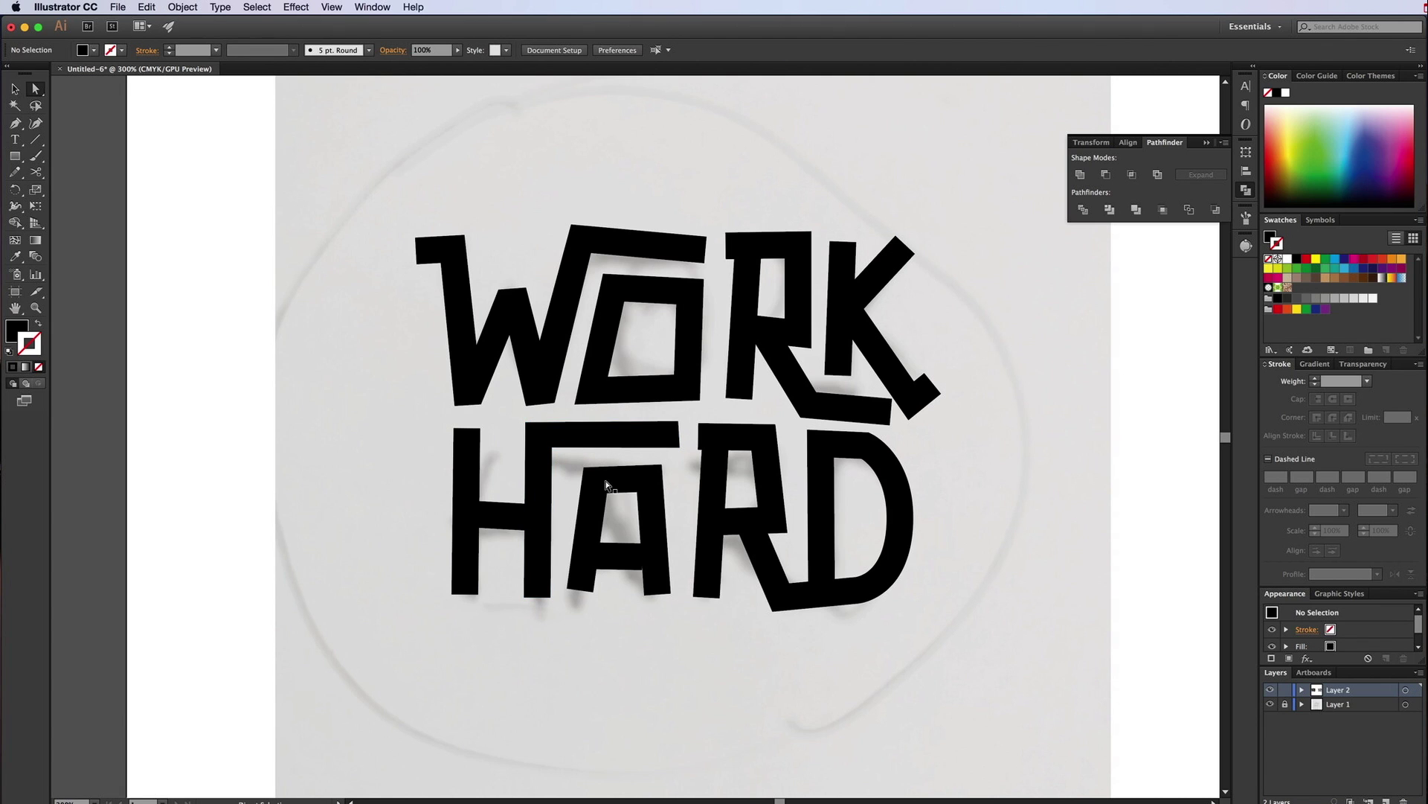
click(583, 580)
click(353, 439)
key(v)
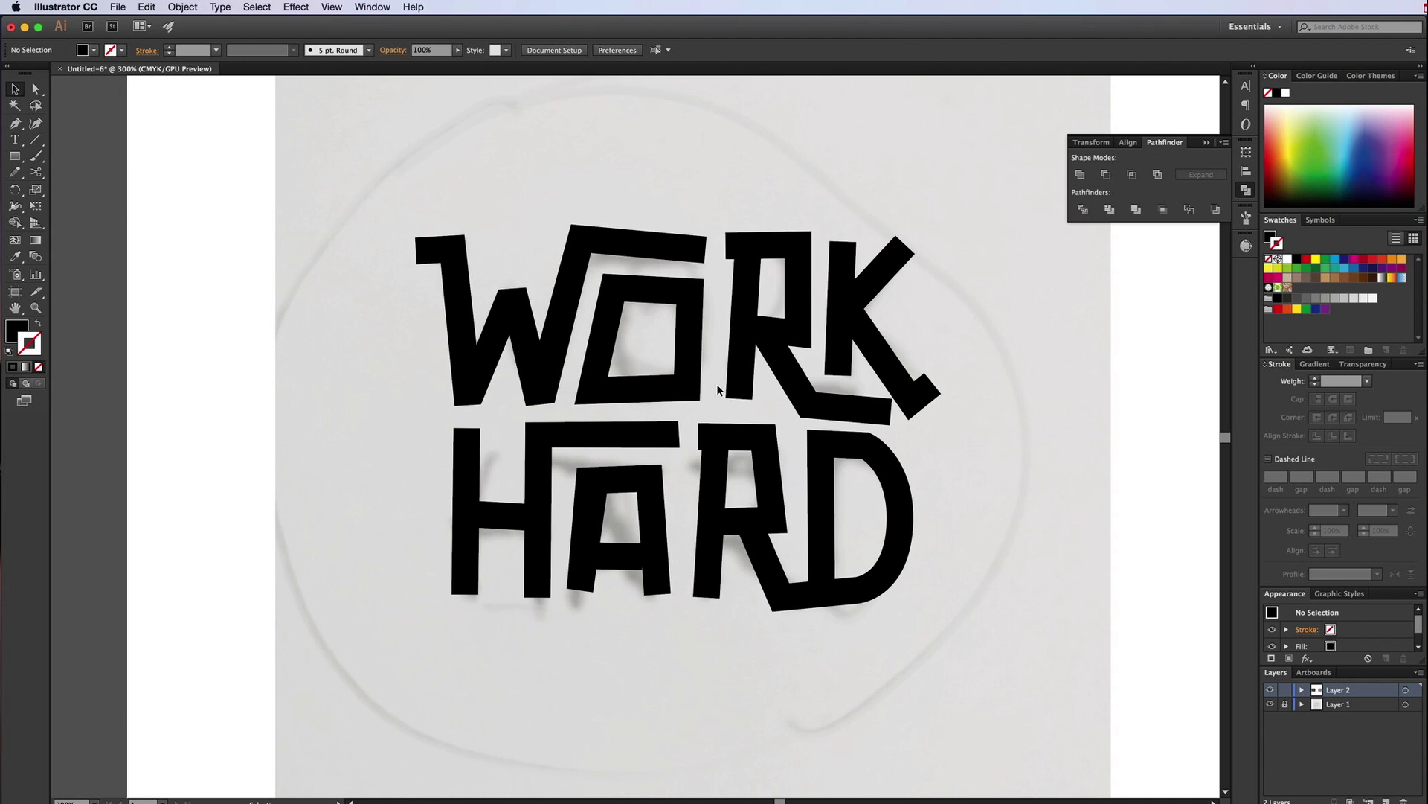
- Marquee-select all WORK HARD letter shapes with anchors visible, zoomed back to 300%
key(super+minus)
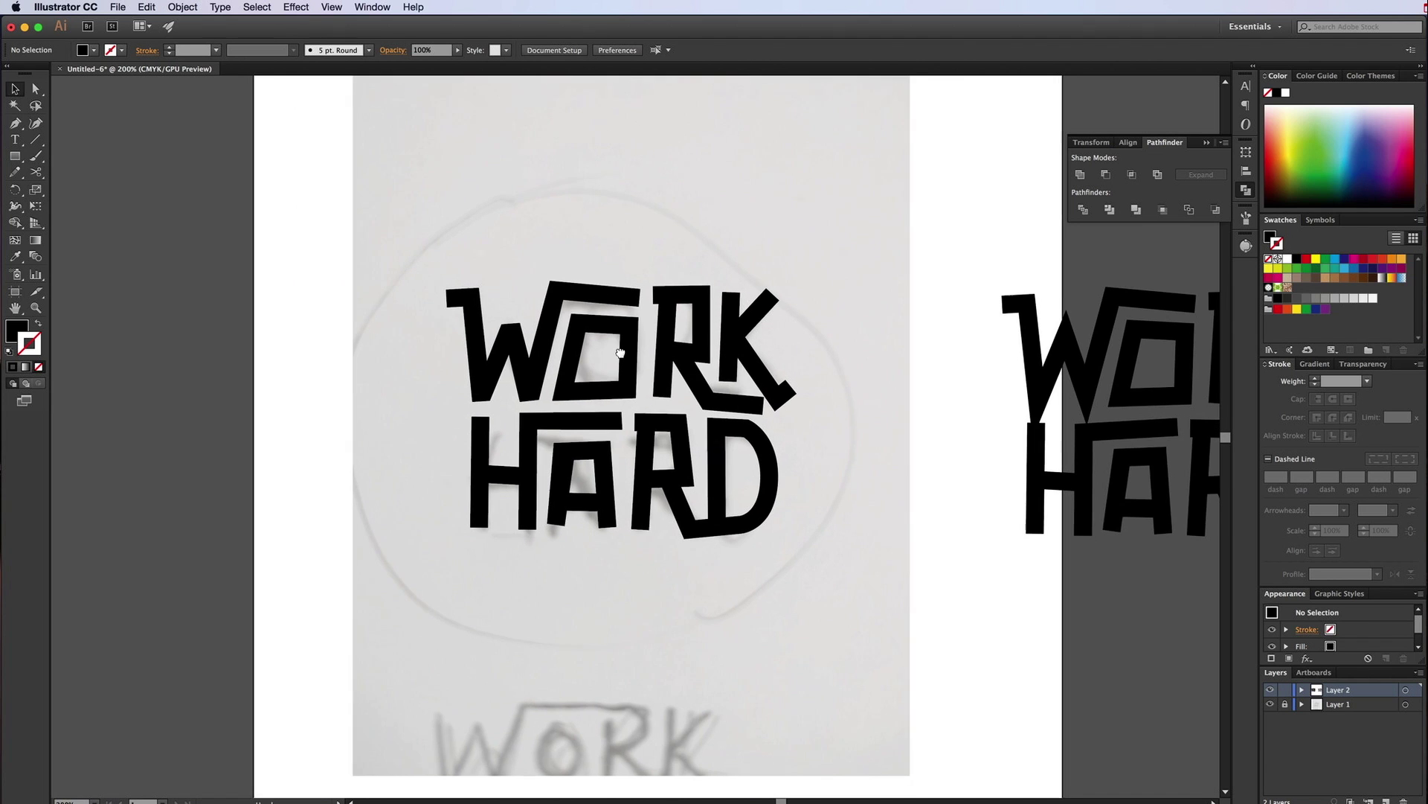
drag(402, 230, 270, 446)
drag(415, 214, 826, 460)
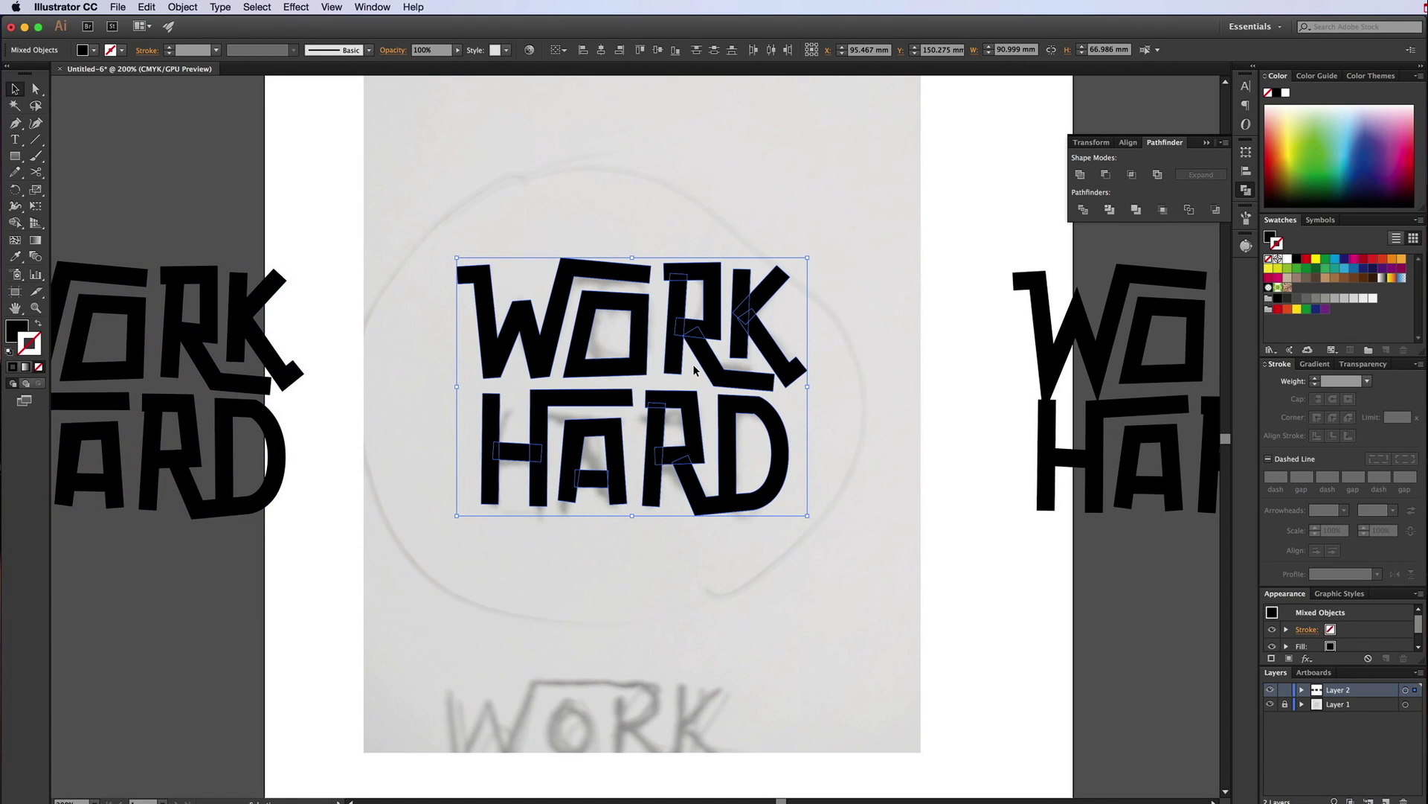
key(a)
key(super+equal)
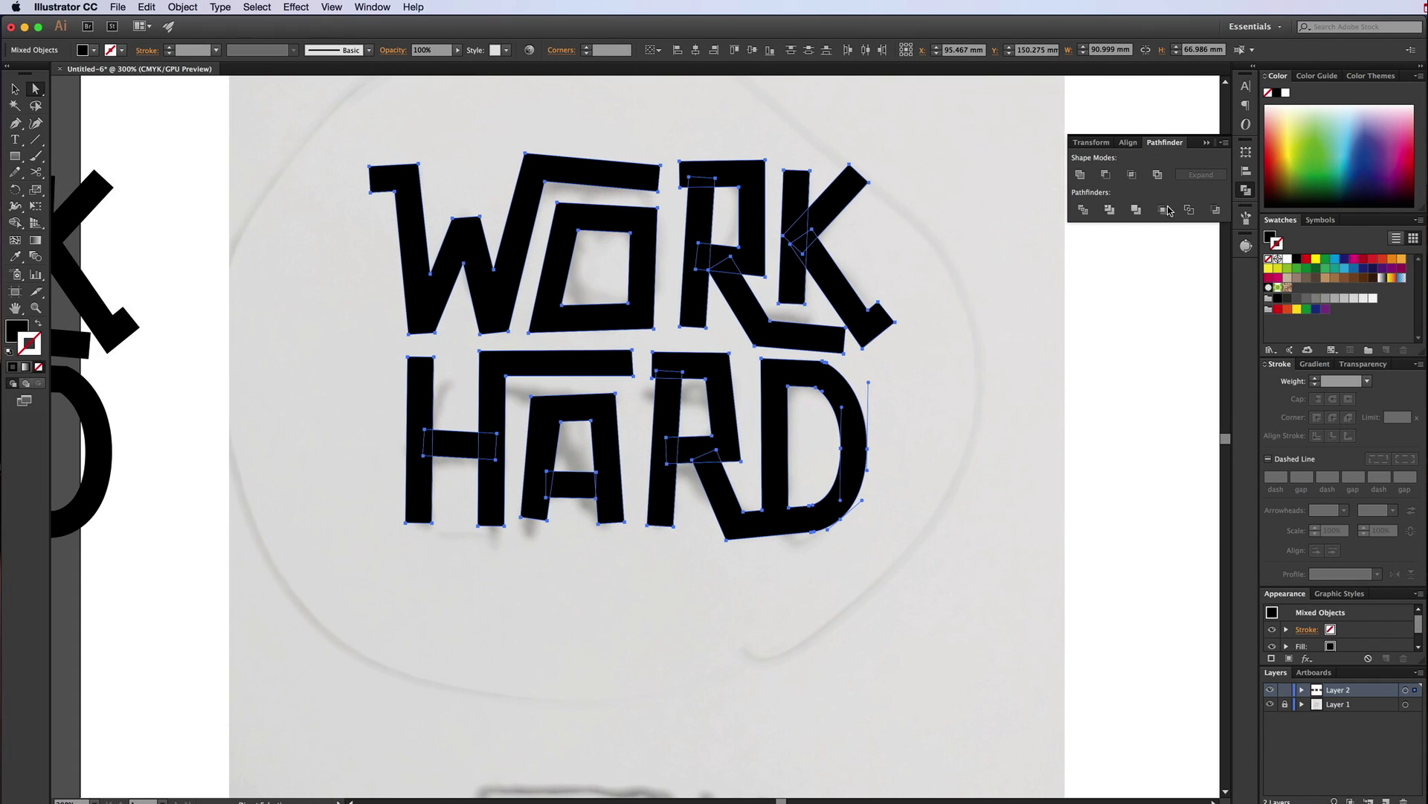
- Merge the letter shapes and round corners: 0.32 mm on HARD, 0.7 mm on WORK
click(1080, 175)
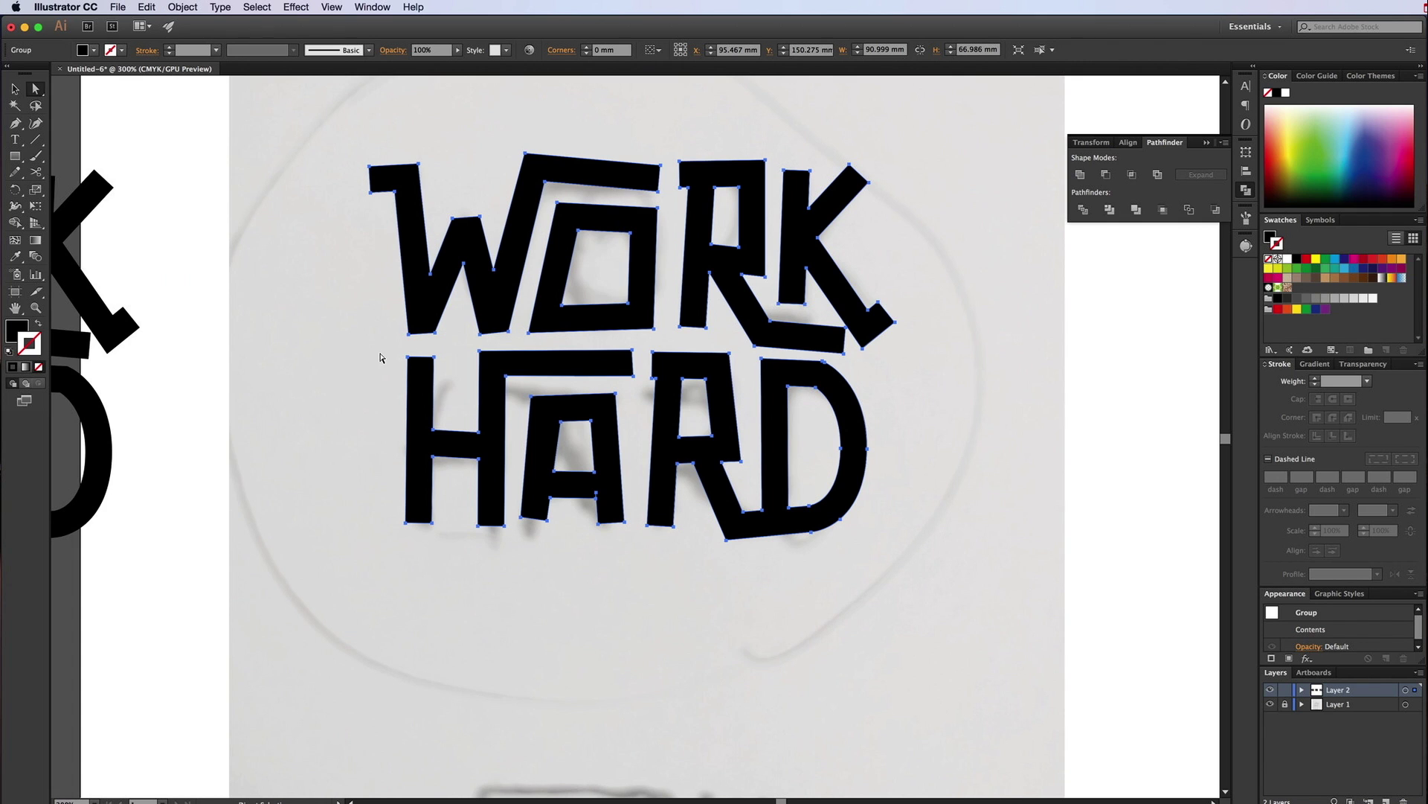
drag(383, 345, 896, 568)
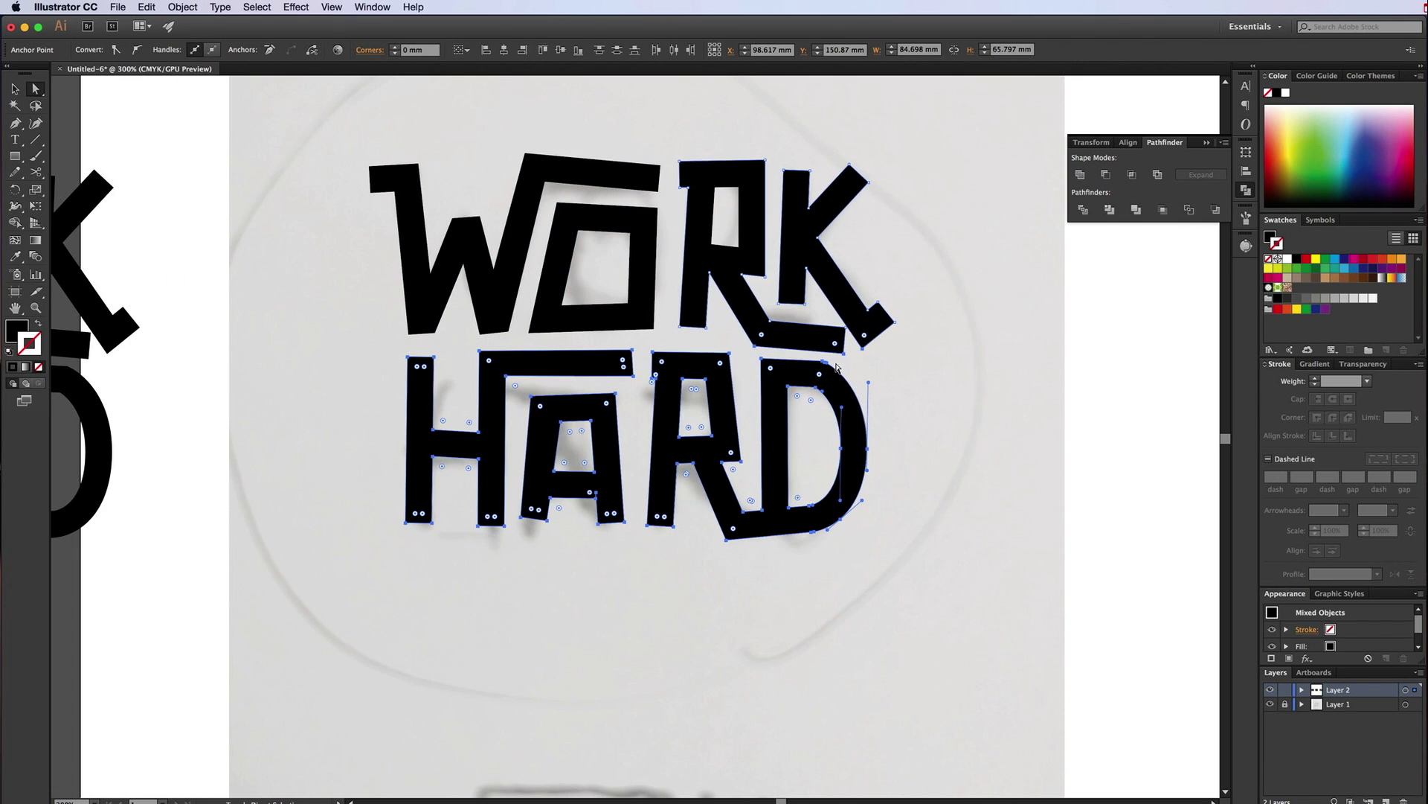
drag(395, 565, 863, 351)
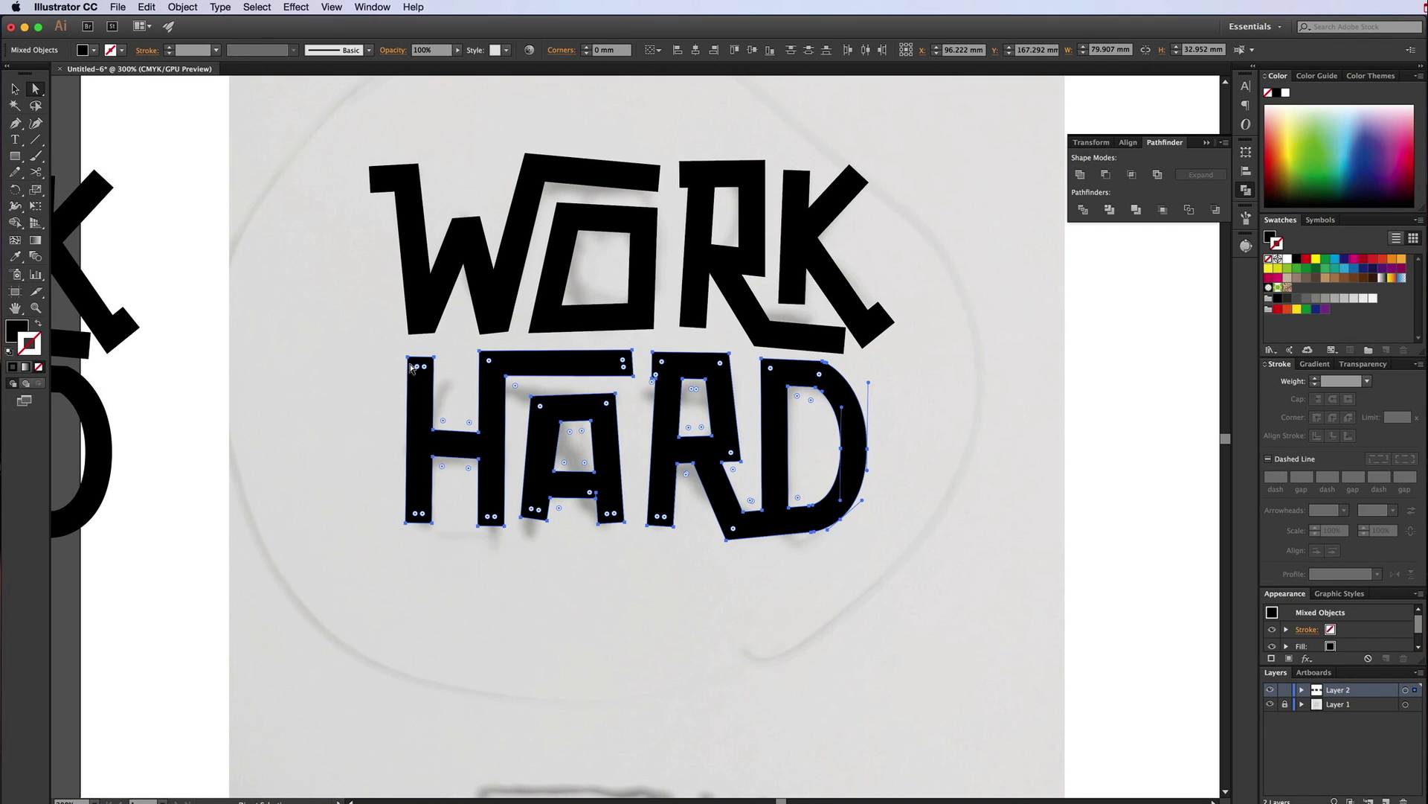
click(333, 7)
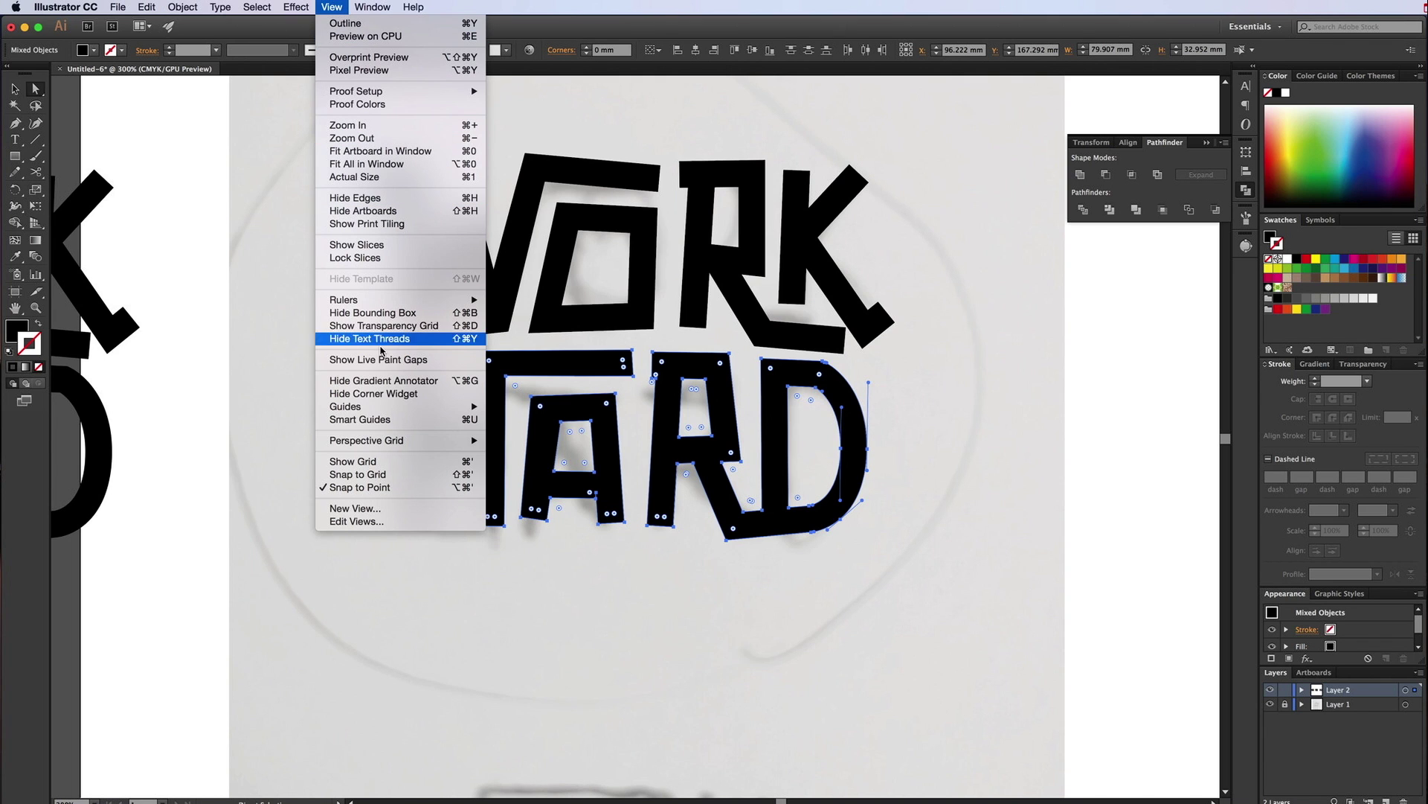
click(619, 378)
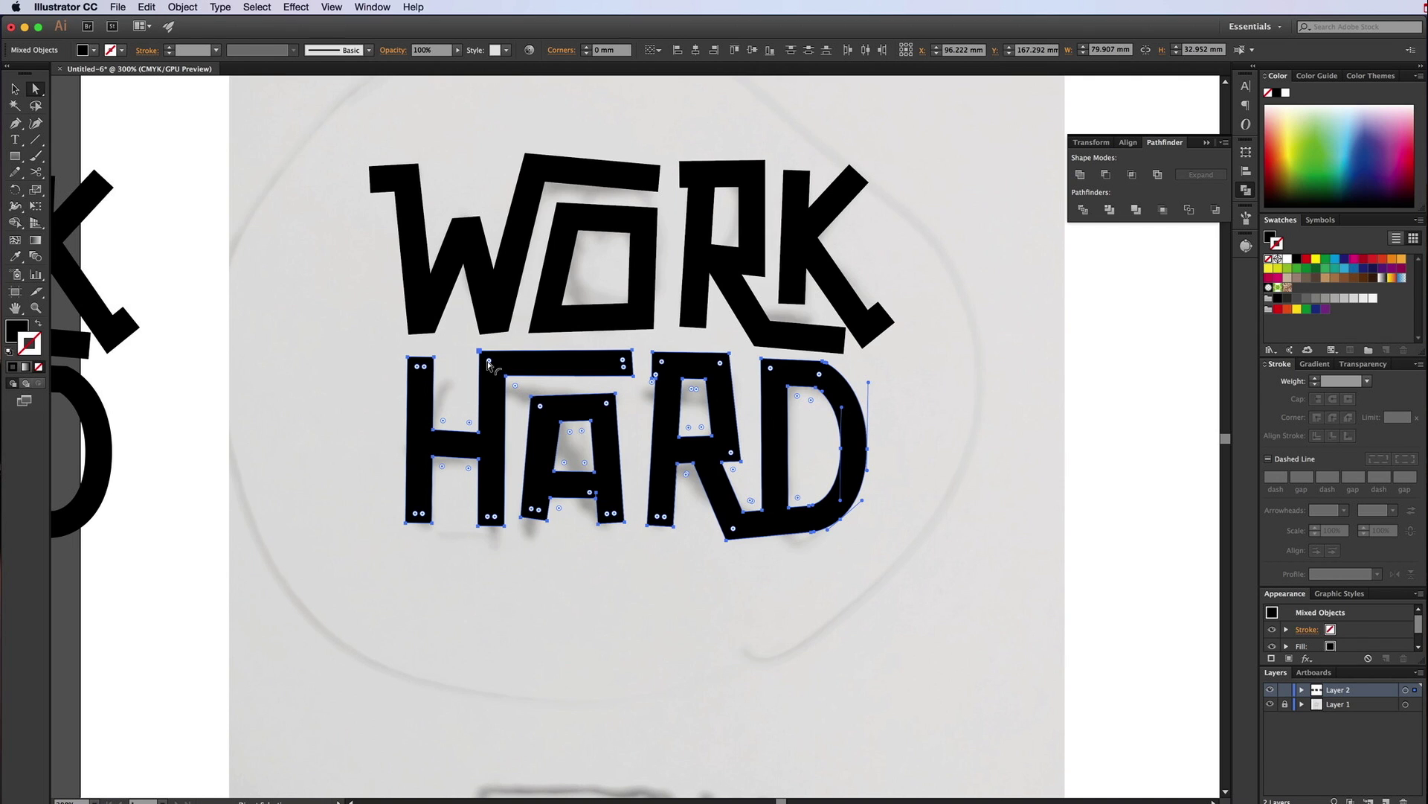
drag(488, 363, 491, 368)
click(872, 383)
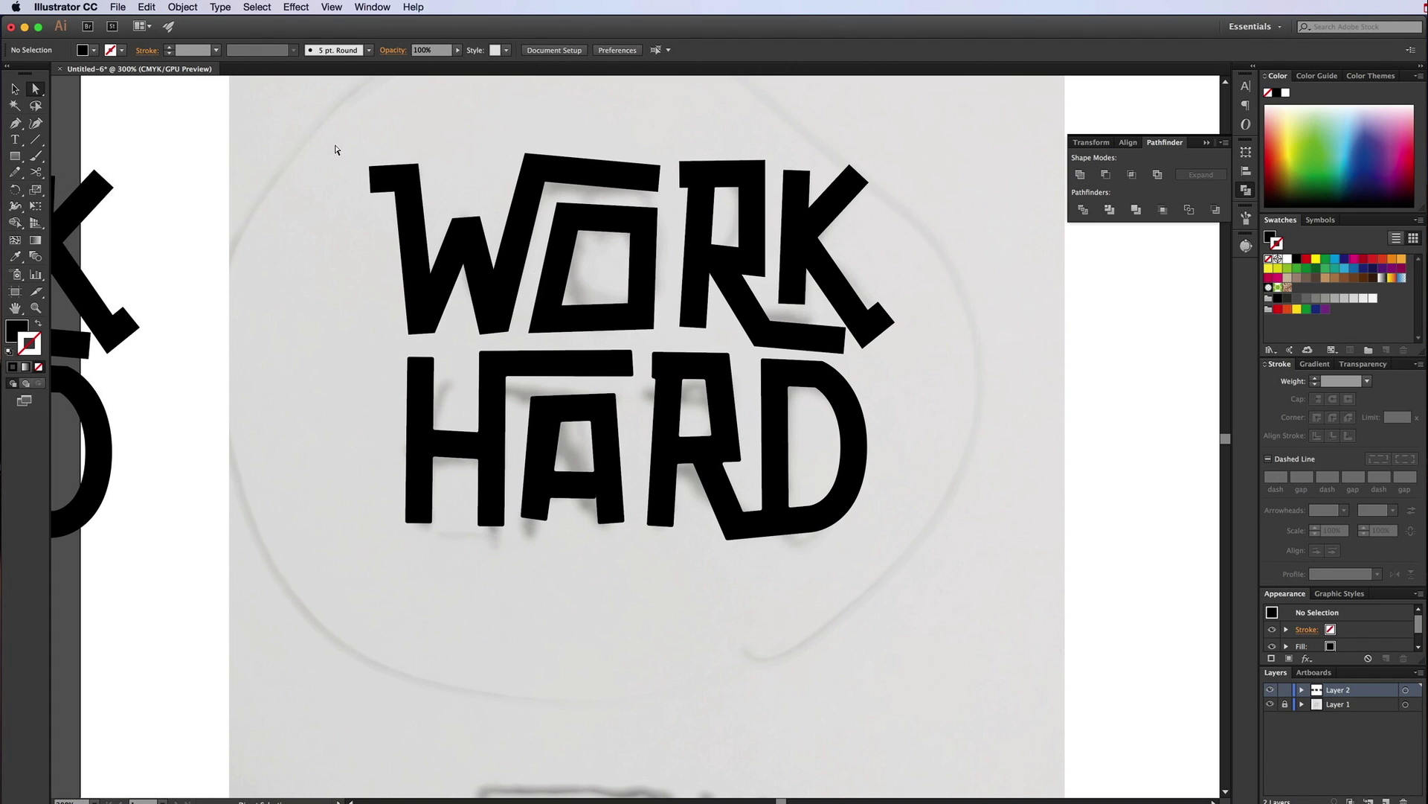
drag(348, 139, 896, 354)
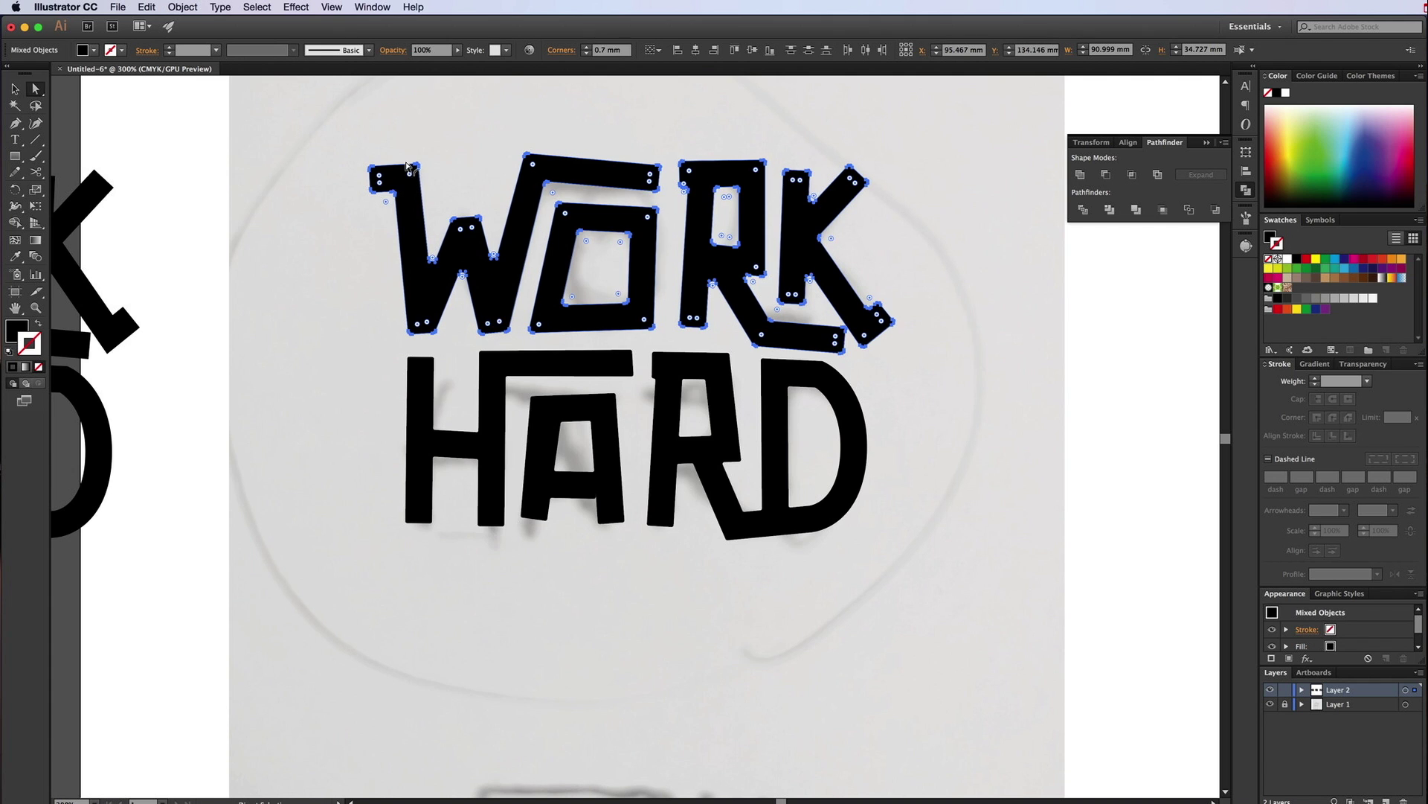
click(662, 191)
key(v)
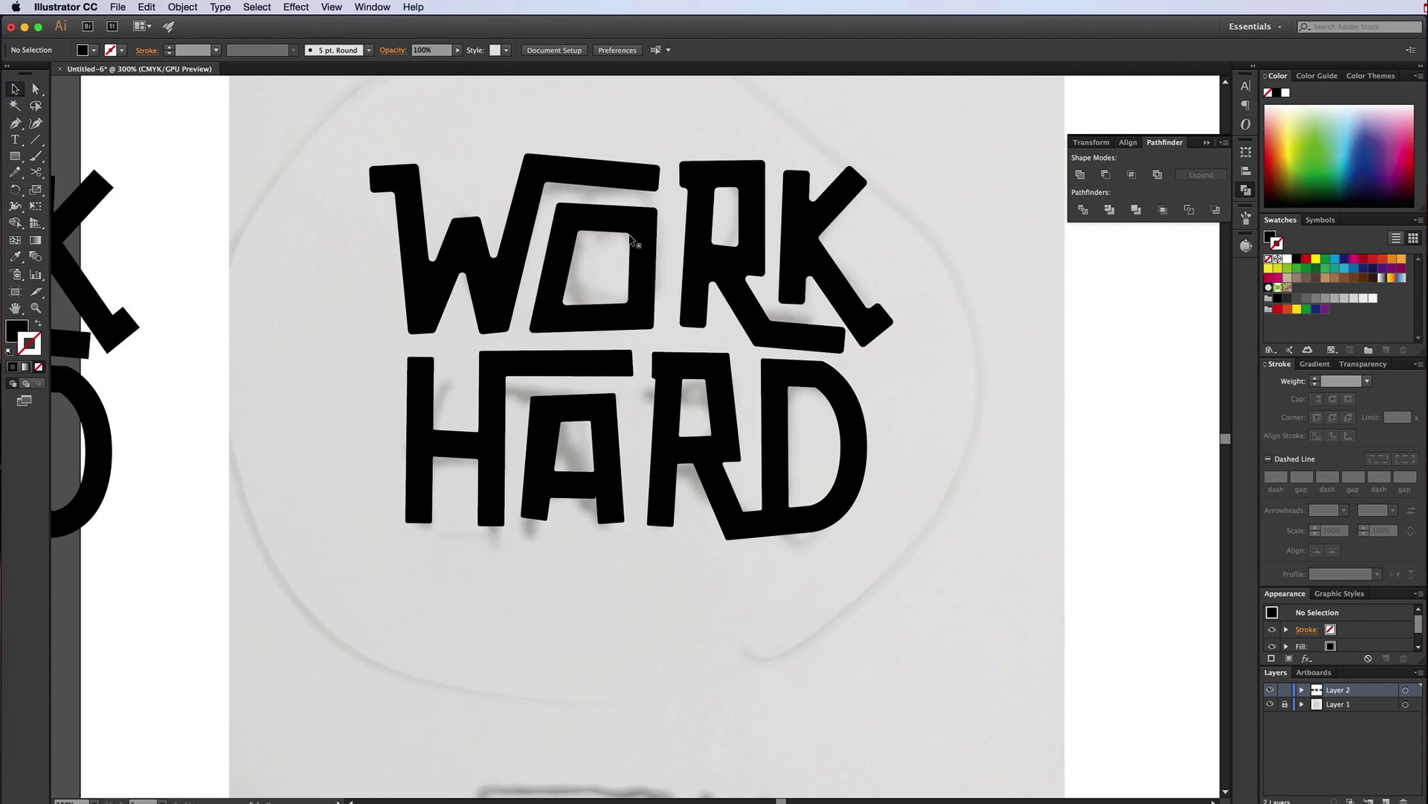
- Hide the paper sketch layer and zoom out to the whole artboard
scroll(623, 348, up, 3)
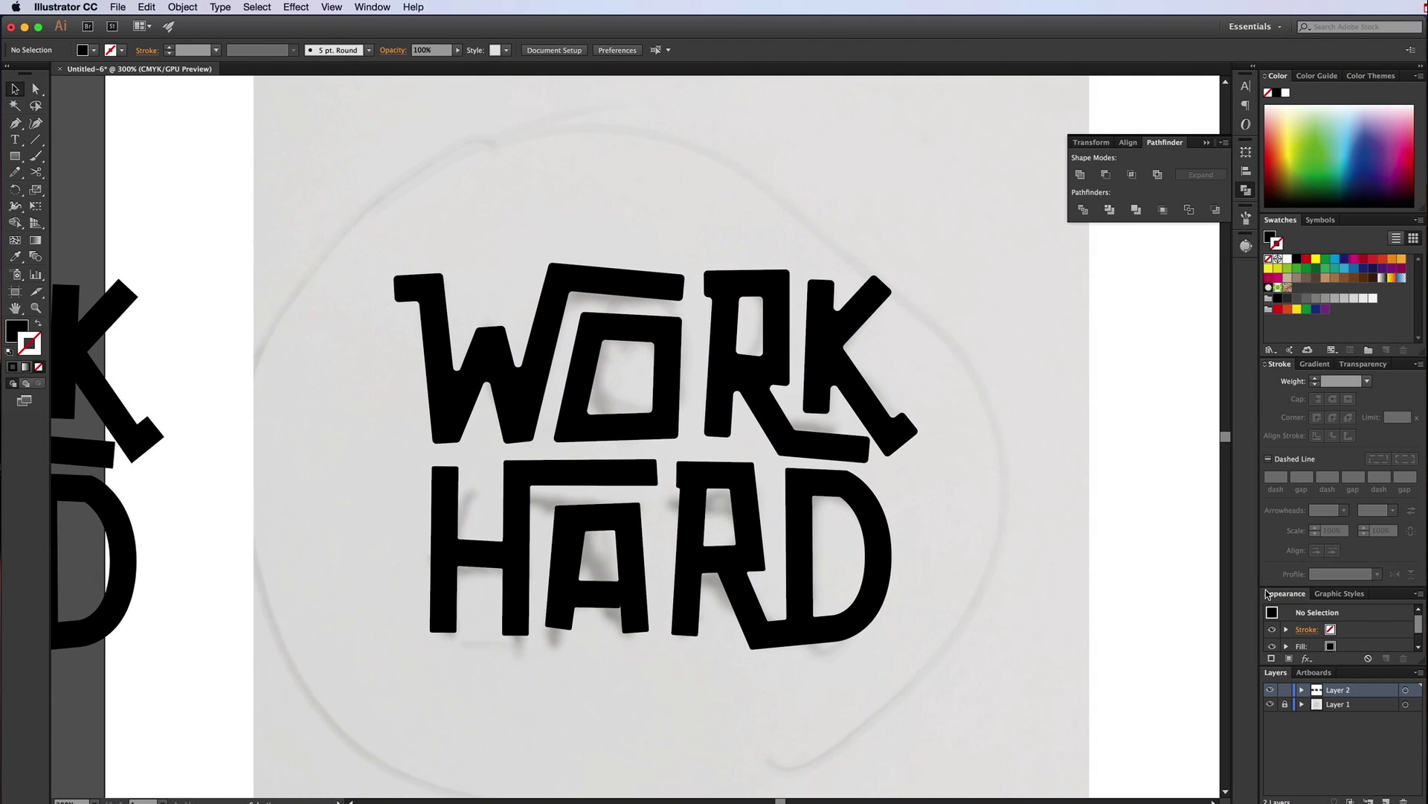
click(1271, 704)
key(super+minus)
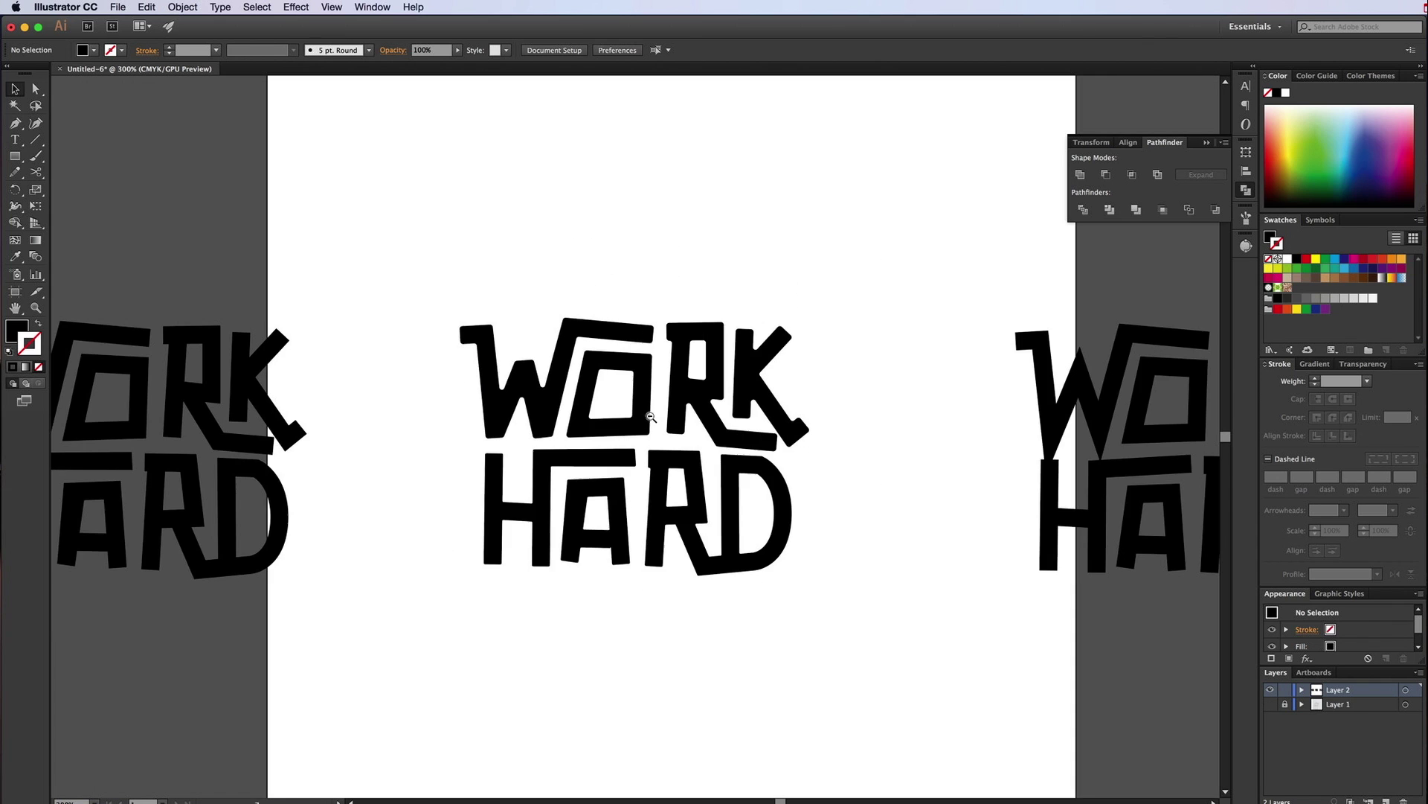
drag(545, 212, 598, 224)
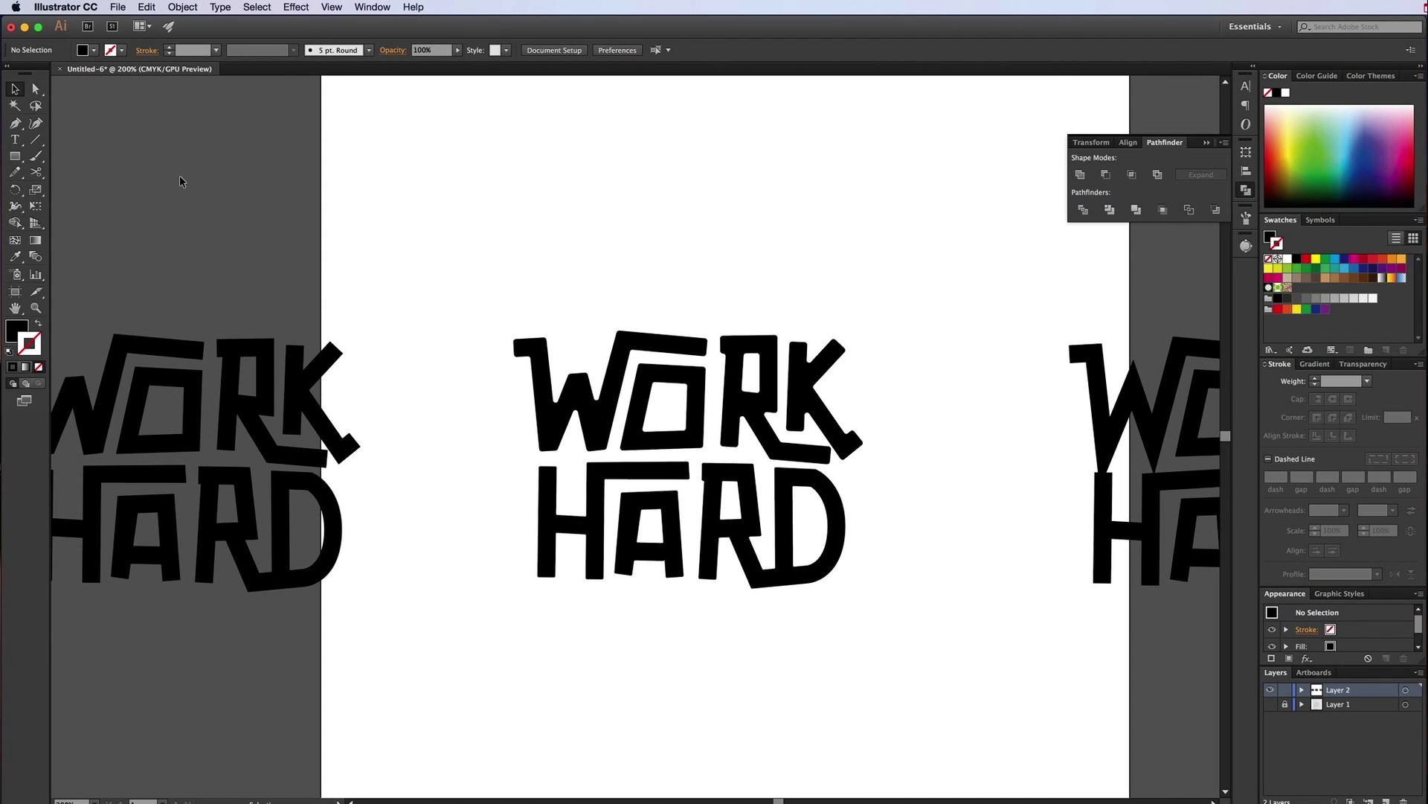
- Draw a white, strokeless rectangle over the lettering and send it to the back
click(14, 156)
drag(461, 287, 916, 639)
key(v)
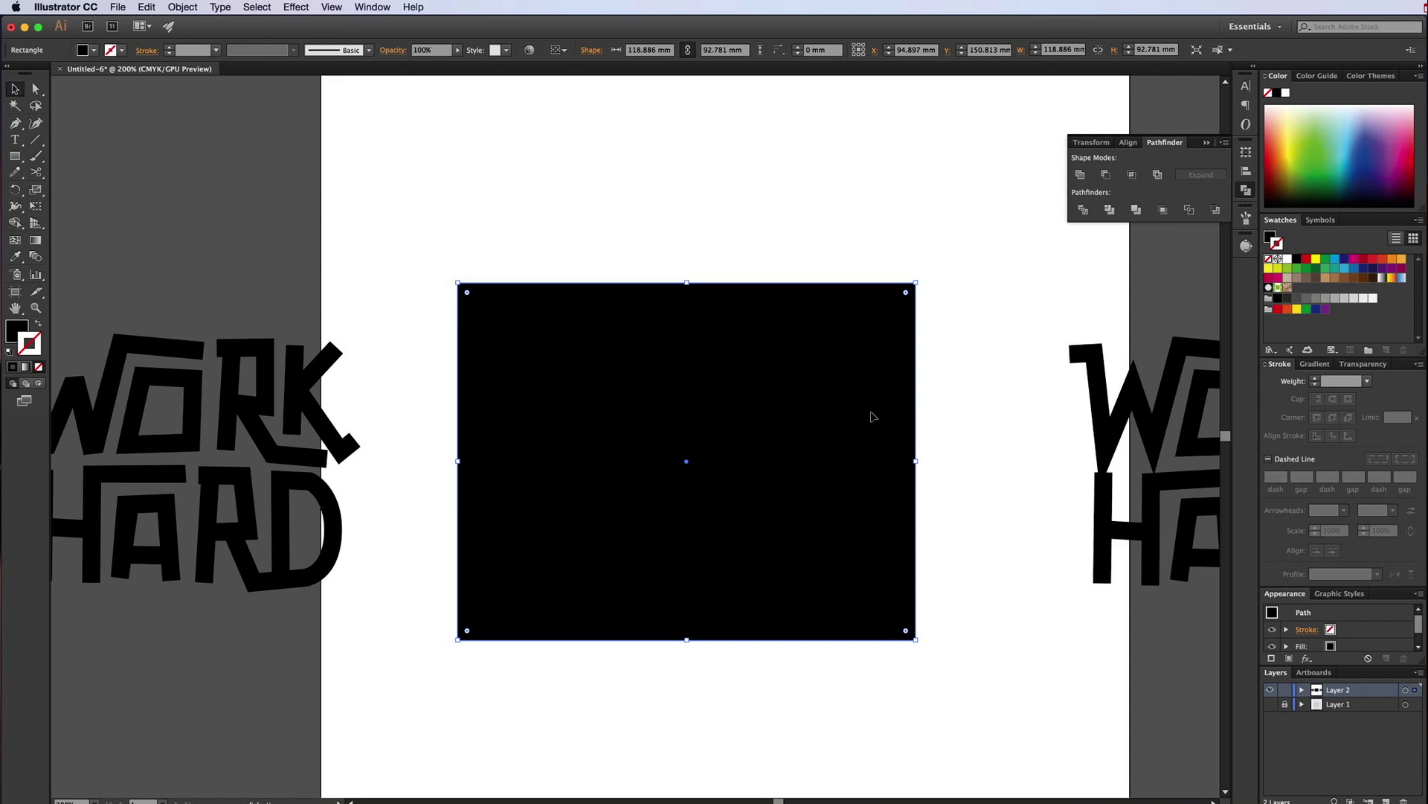
click(1287, 259)
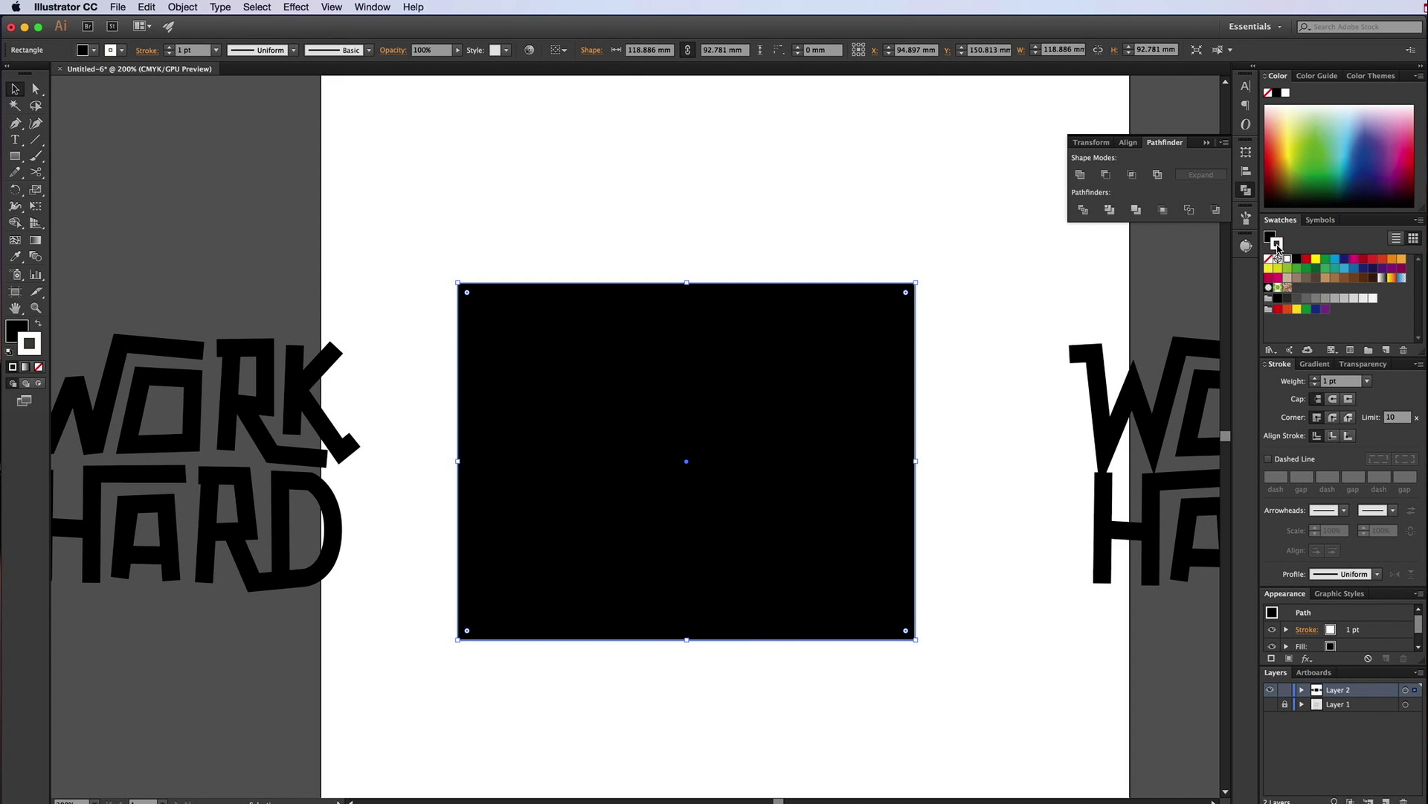
click(1279, 235)
click(1268, 259)
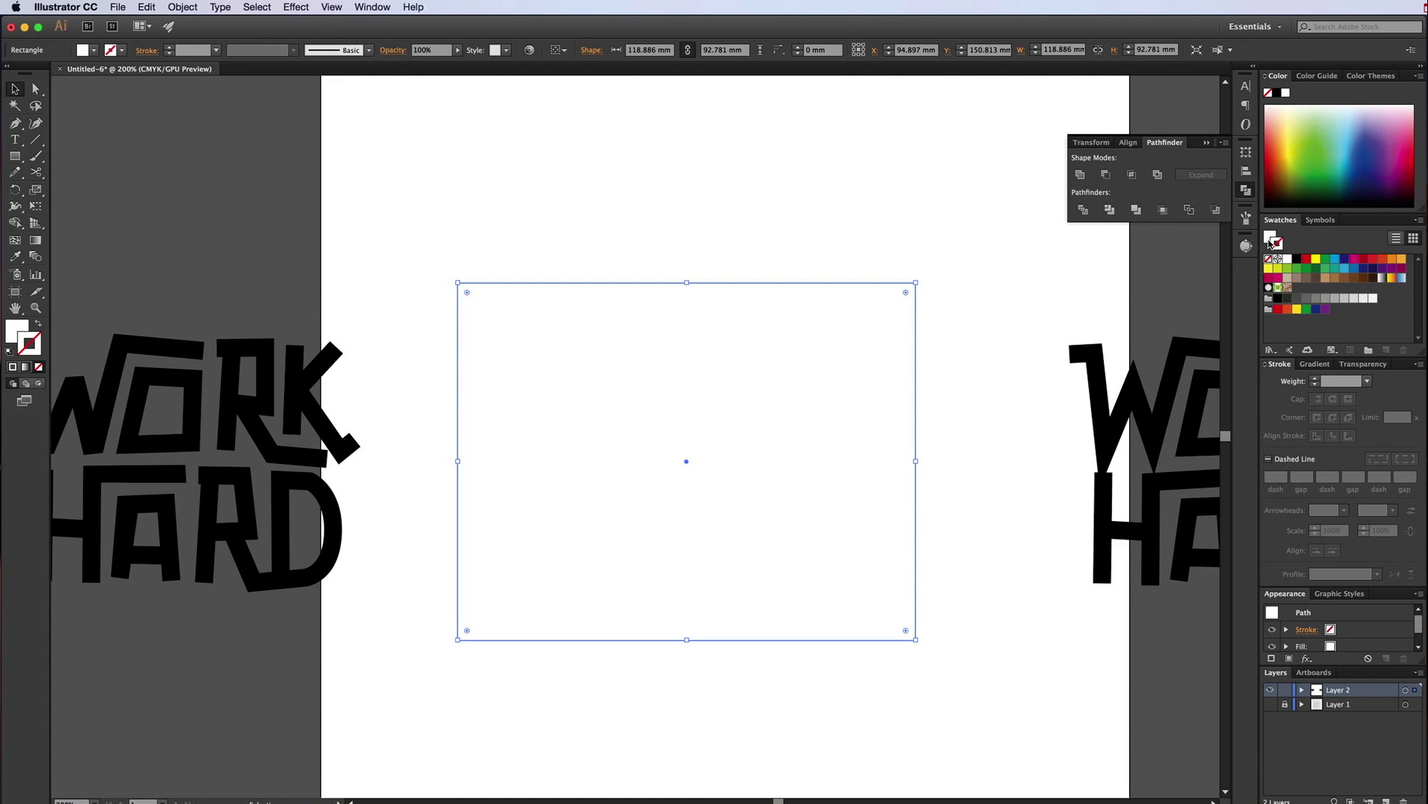
key(super+shift+bracketleft)
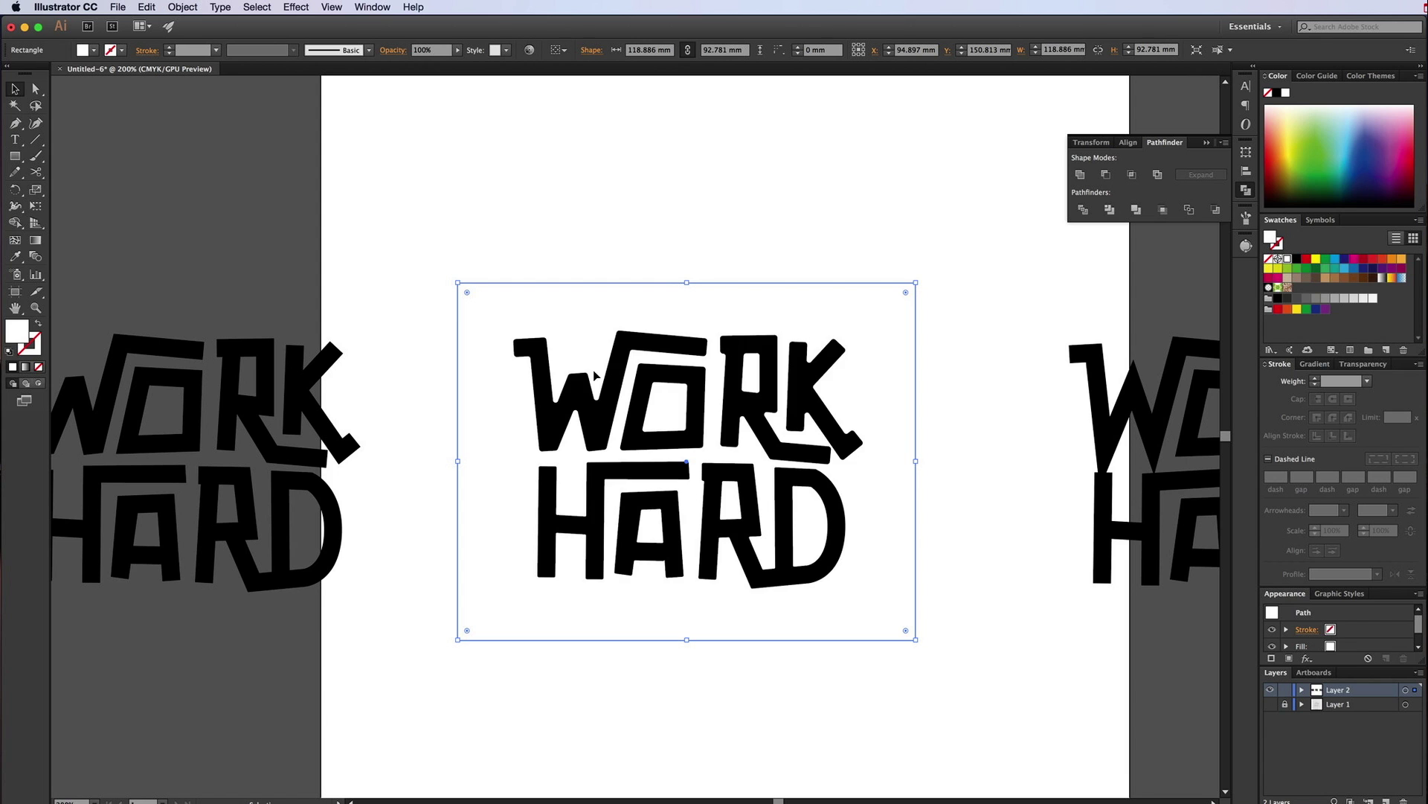
drag(484, 259, 784, 569)
- Rasterize the lettering and white rectangle as one Grayscale, 300 ppi image with white background, then select it
click(184, 6)
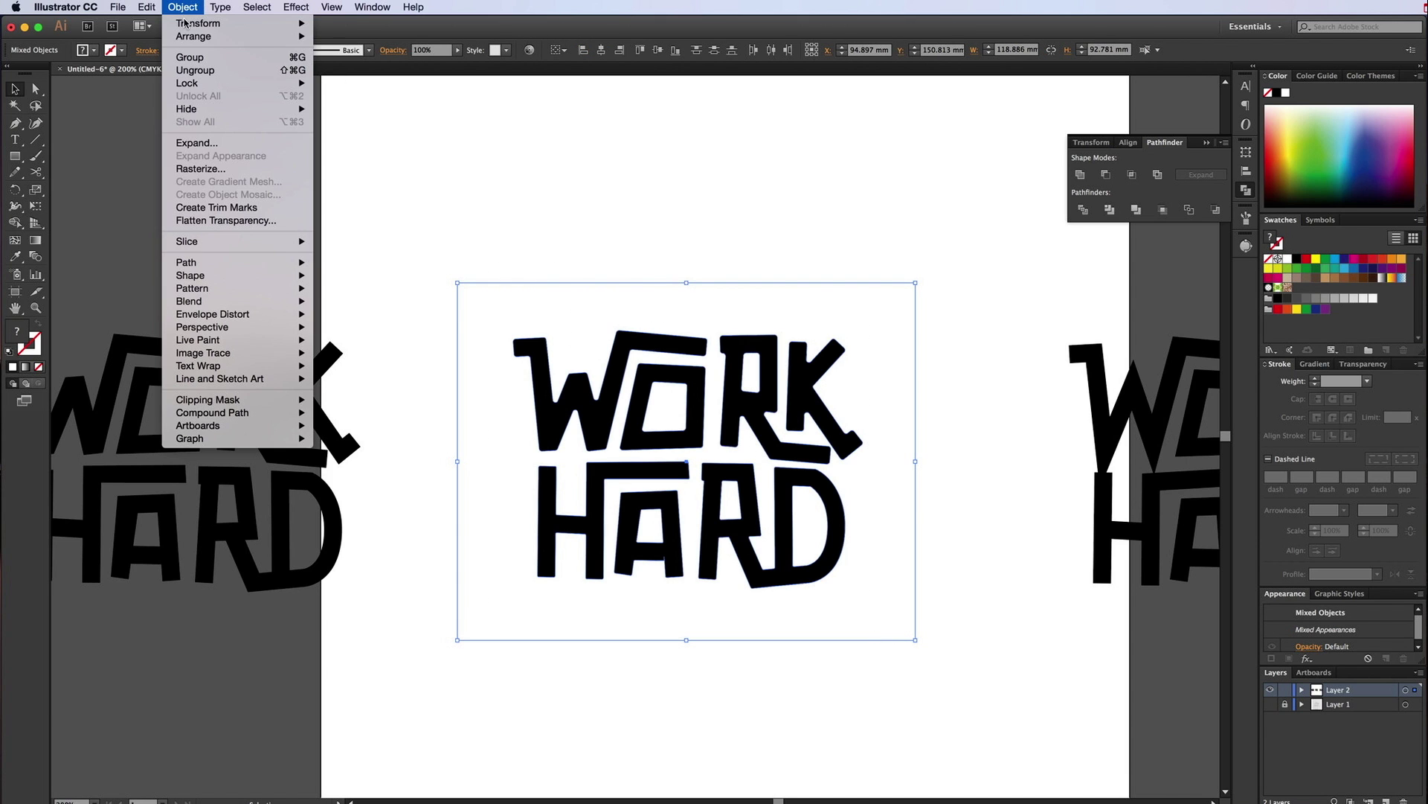
click(199, 170)
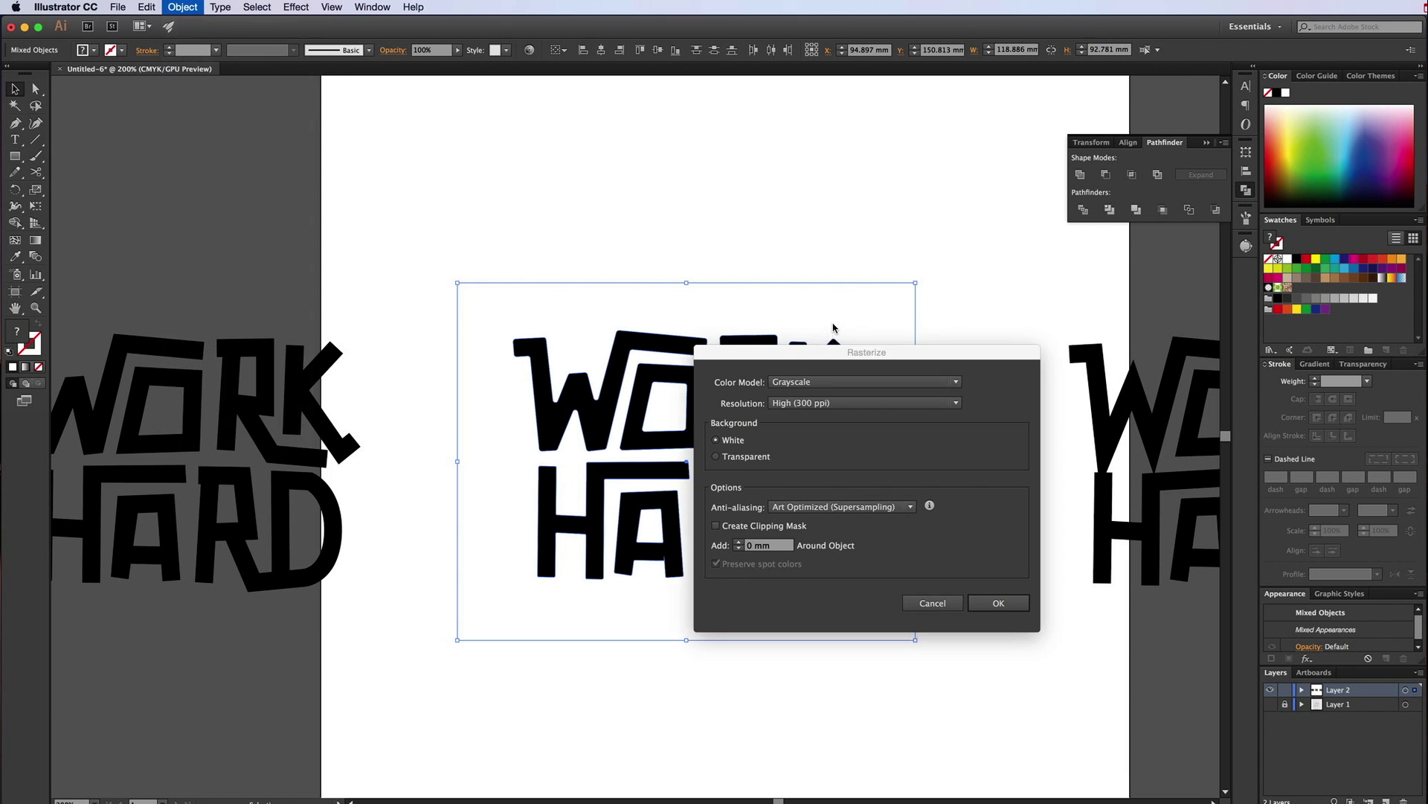
click(811, 387)
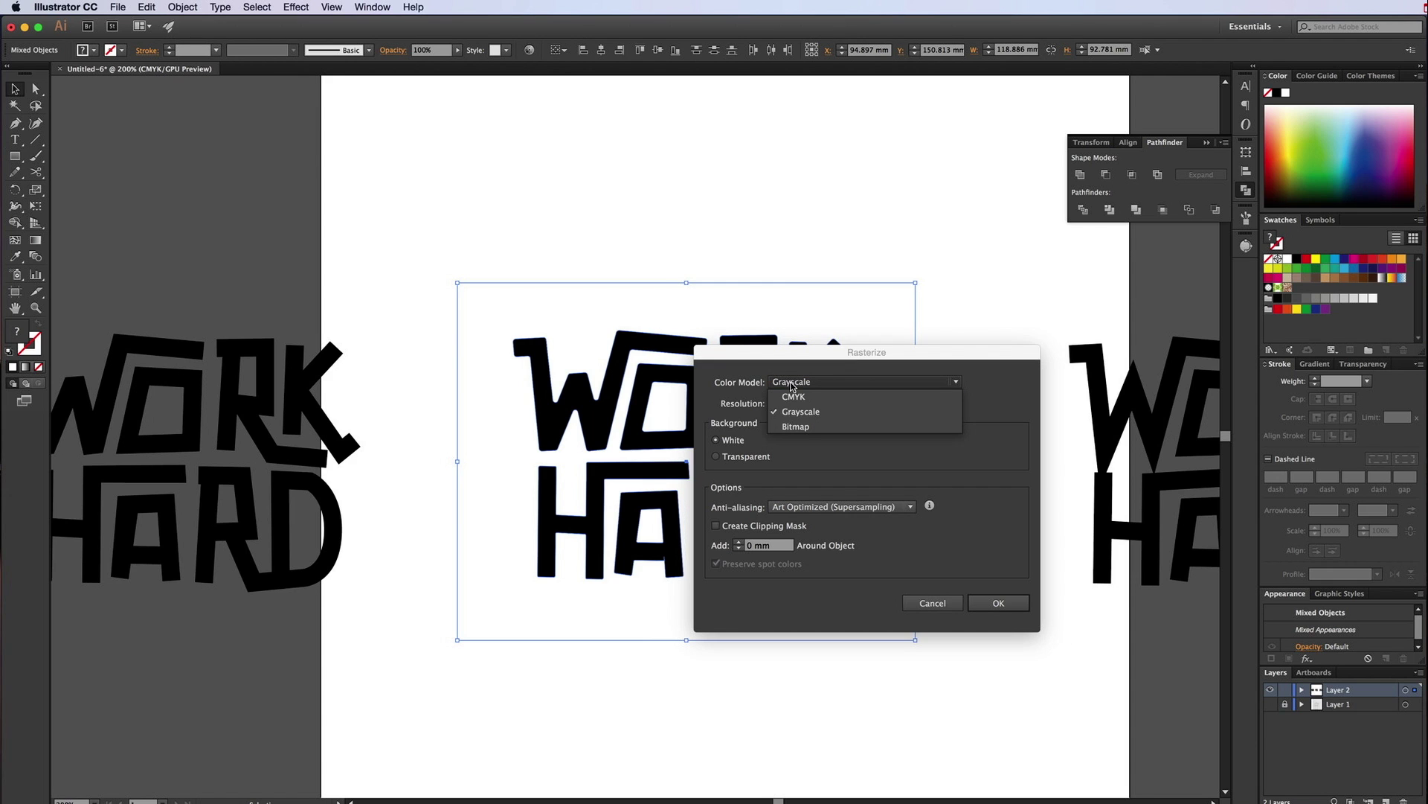
click(740, 387)
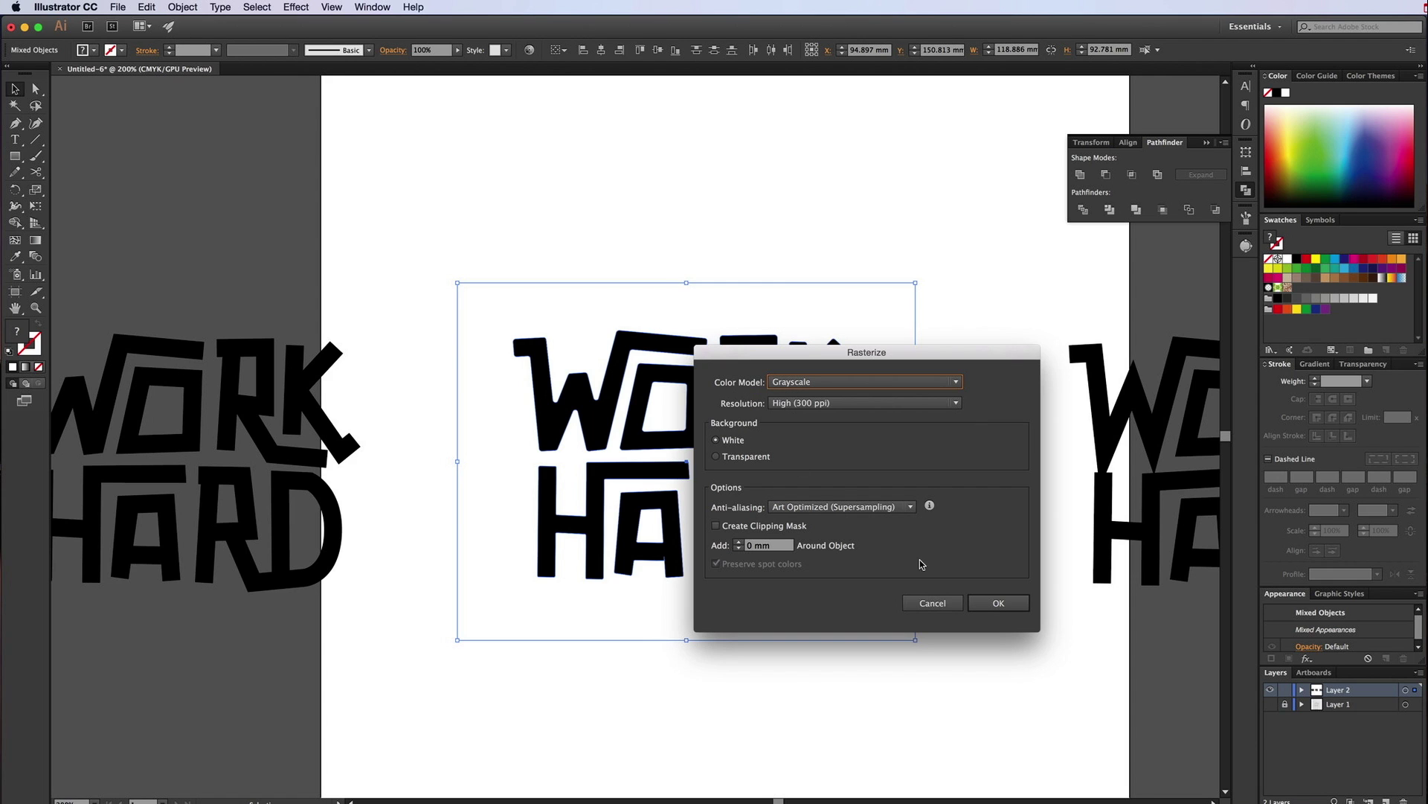
click(998, 605)
click(616, 265)
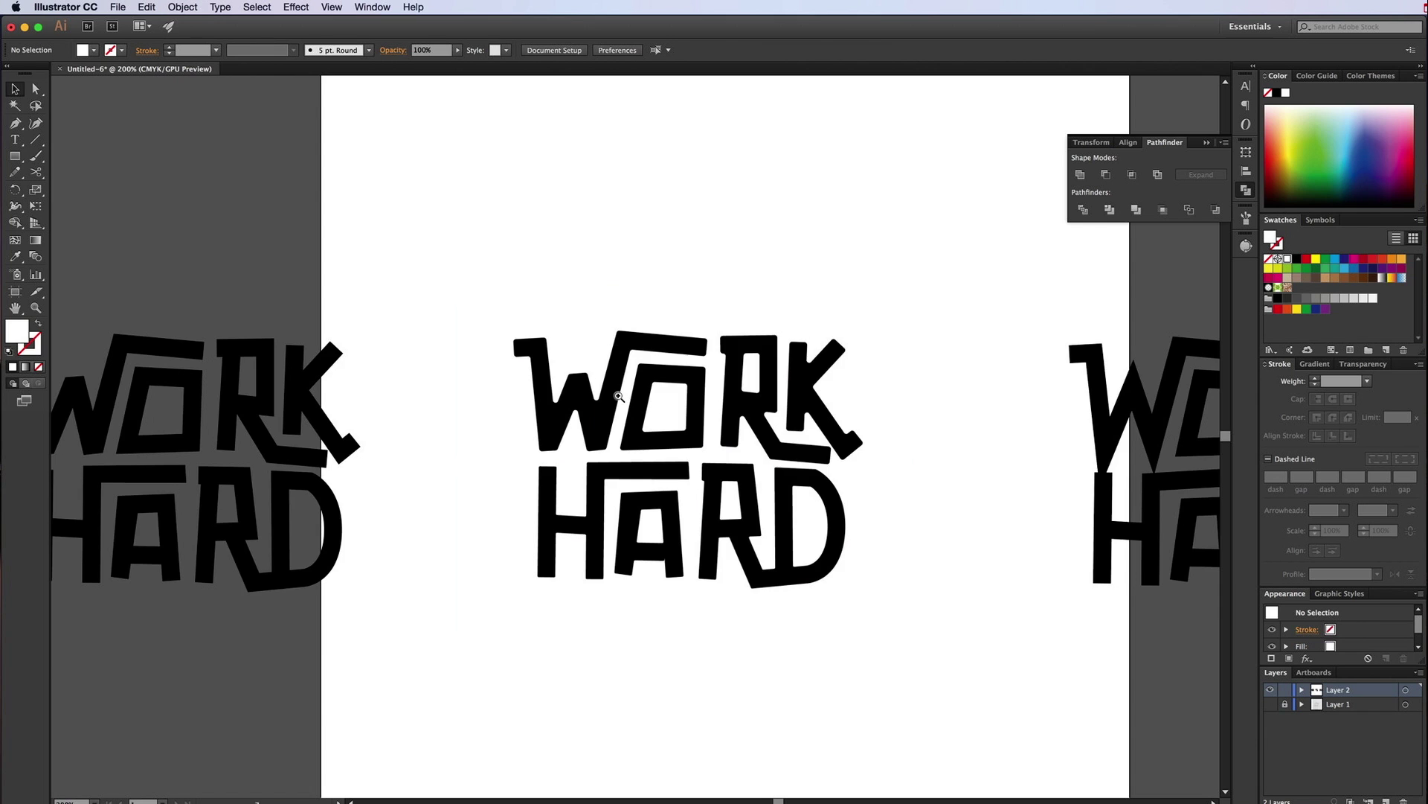
click(692, 377)
key(super+equal)
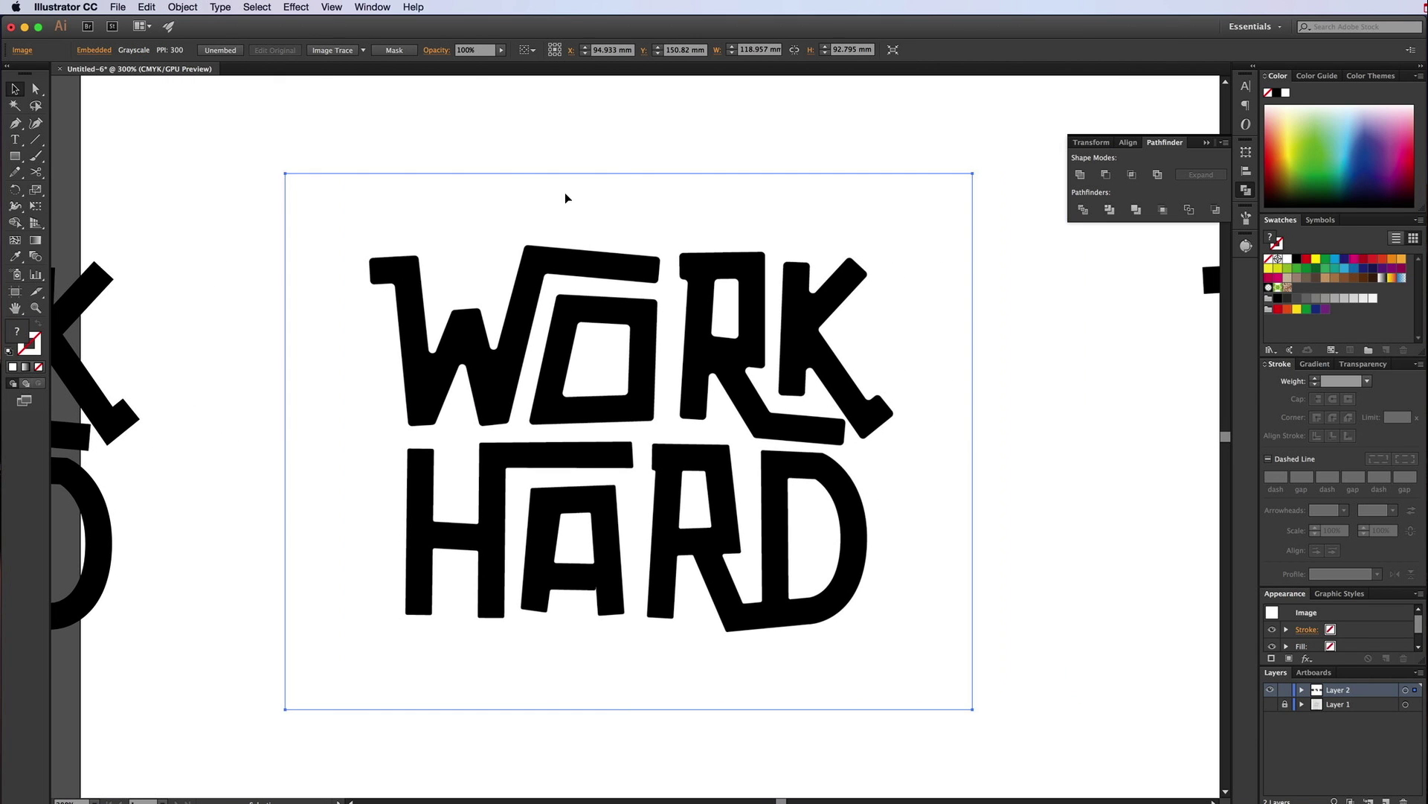
- Apply the Brush Strokes Spatter effect with Spray Radius 5 and Smoothness 15 to the lettering image
click(288, 9)
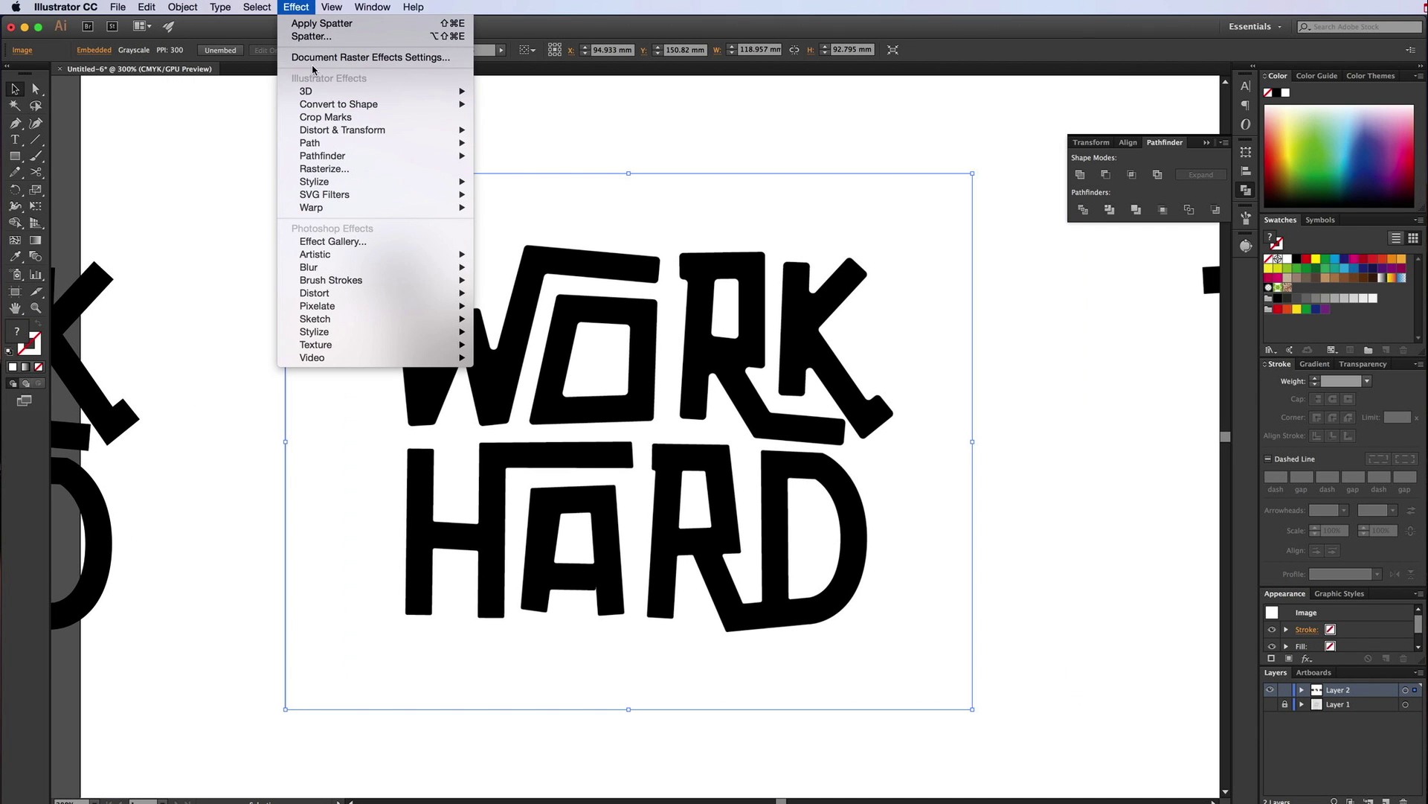
click(335, 241)
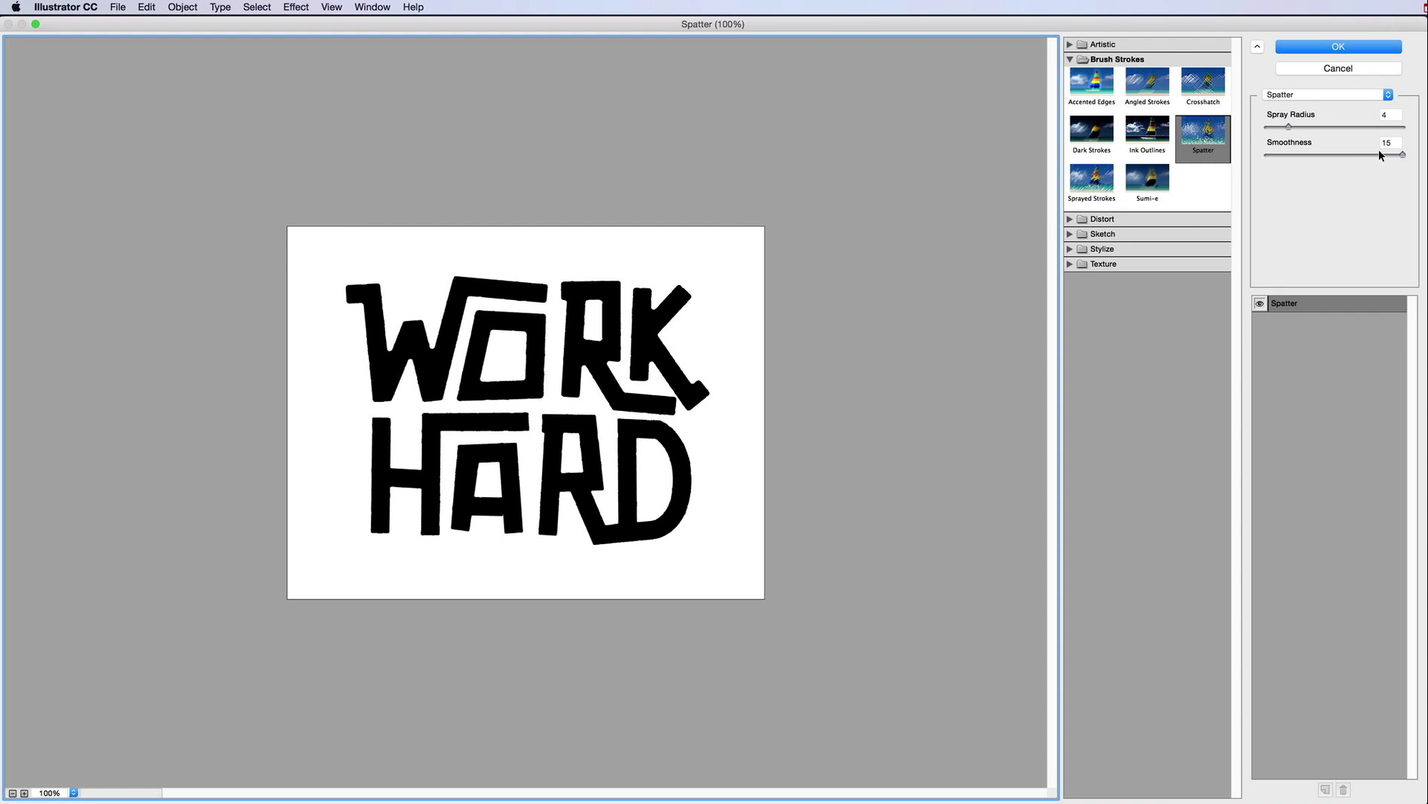
drag(1287, 124, 1292, 125)
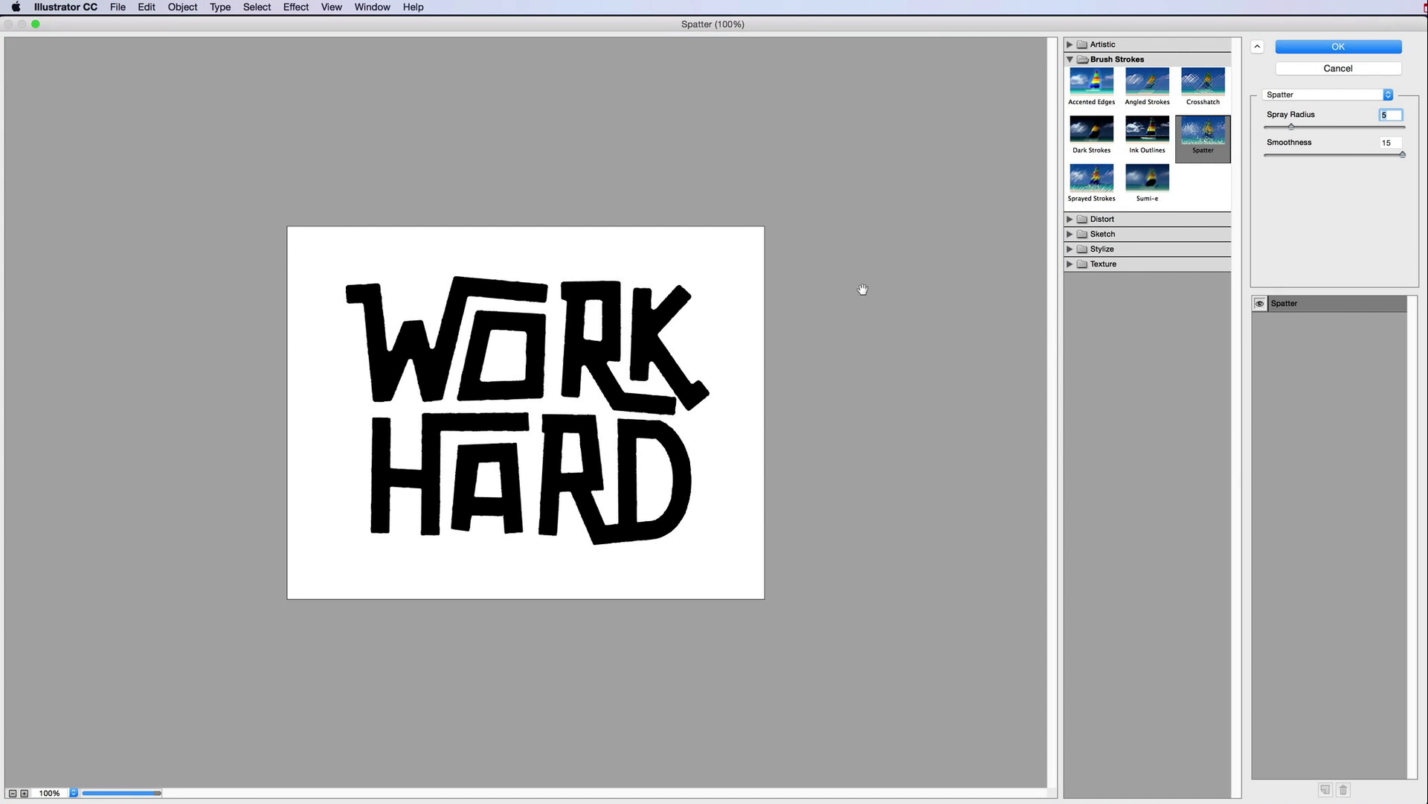
super+click(510, 385)
super+click(511, 386)
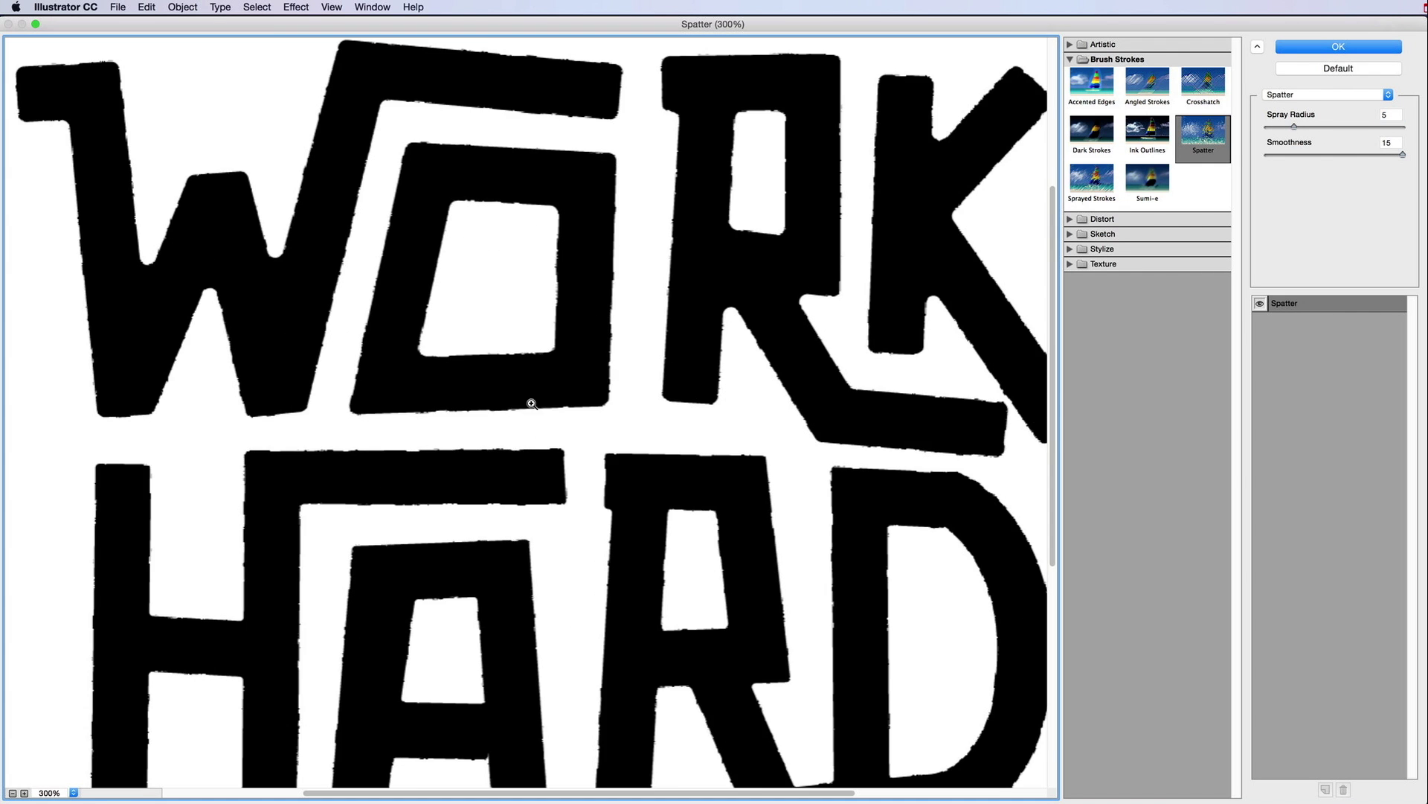
alt+click(567, 383)
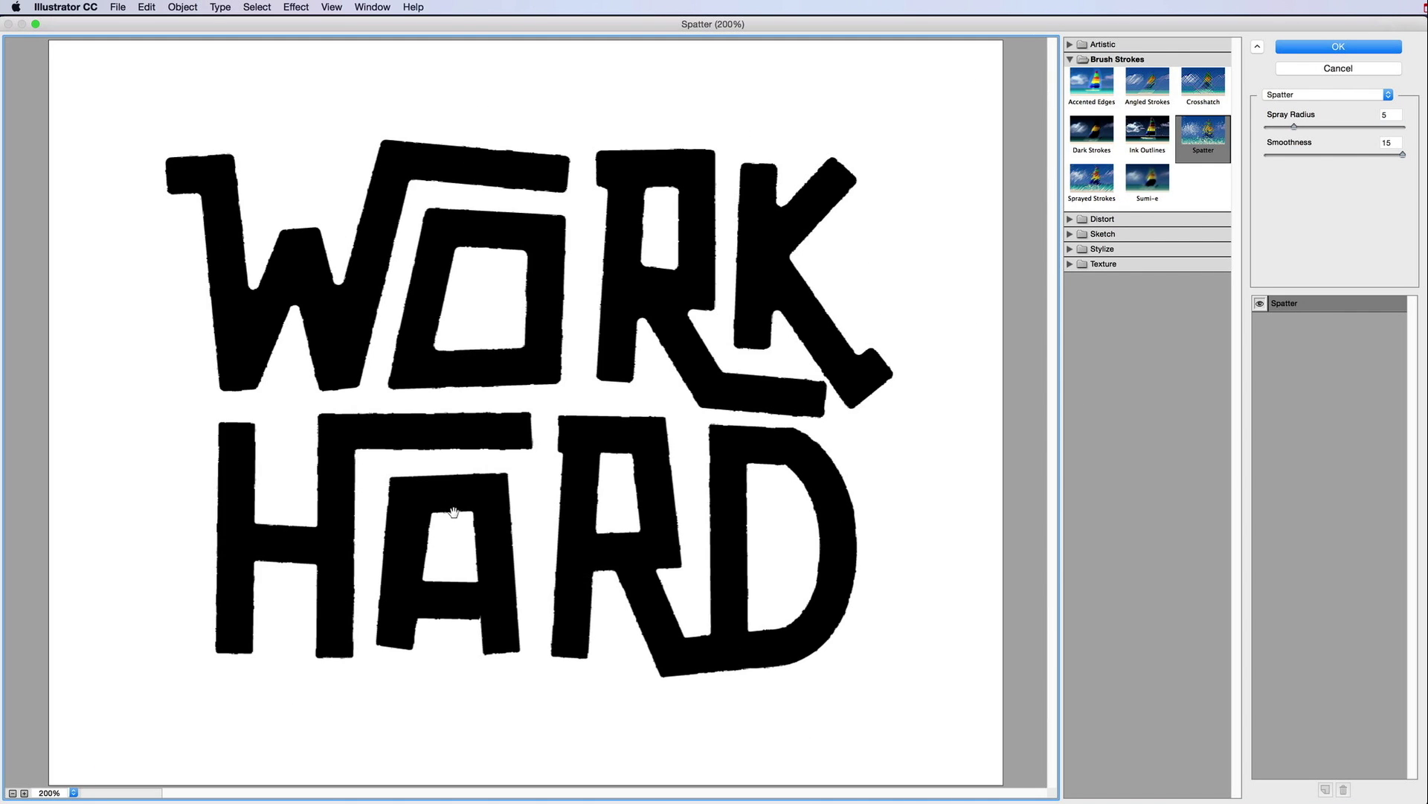
click(1339, 47)
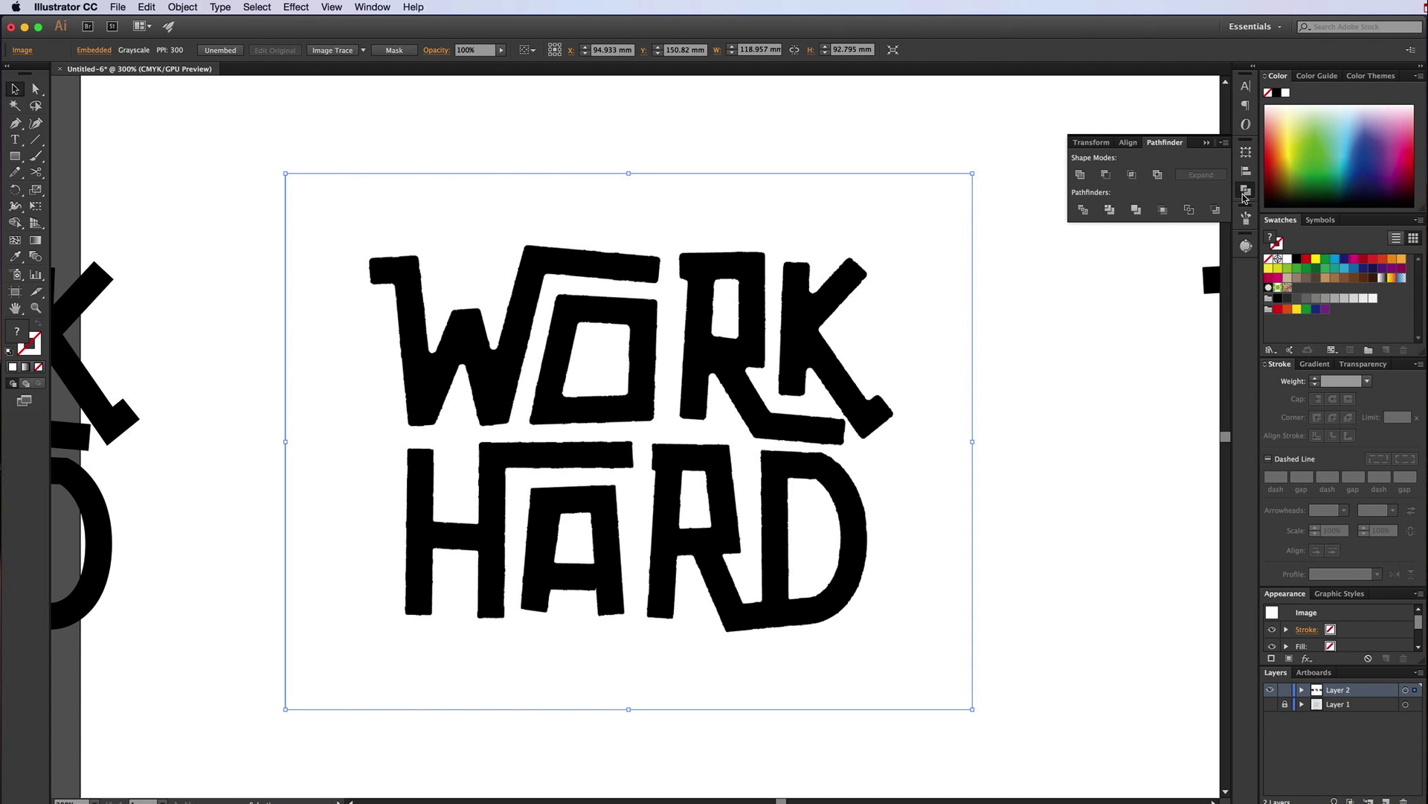
- Trace the image in black and white with curve snapping off, lower noise and a rough-edge threshold
click(1246, 245)
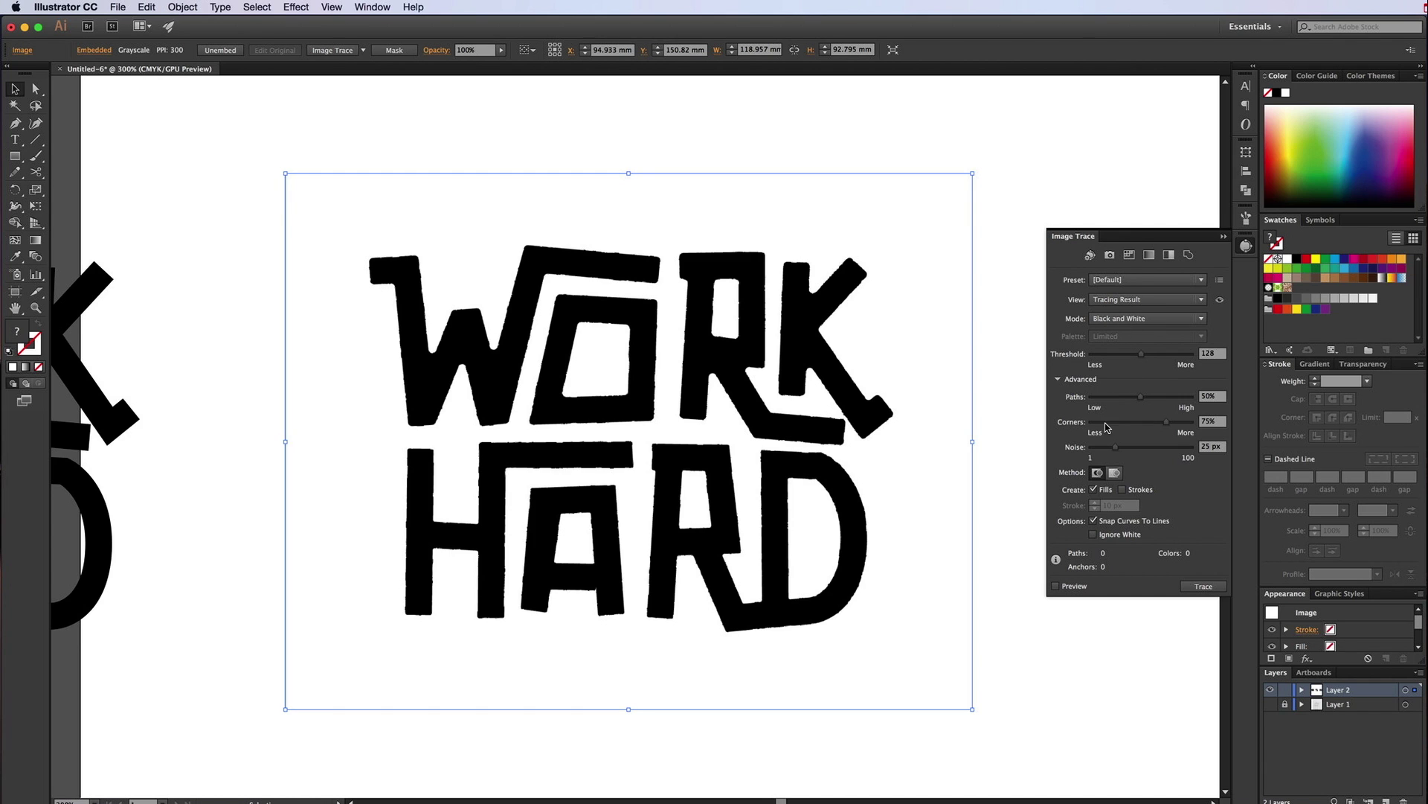
click(1094, 522)
drag(1114, 450, 1091, 423)
click(1056, 586)
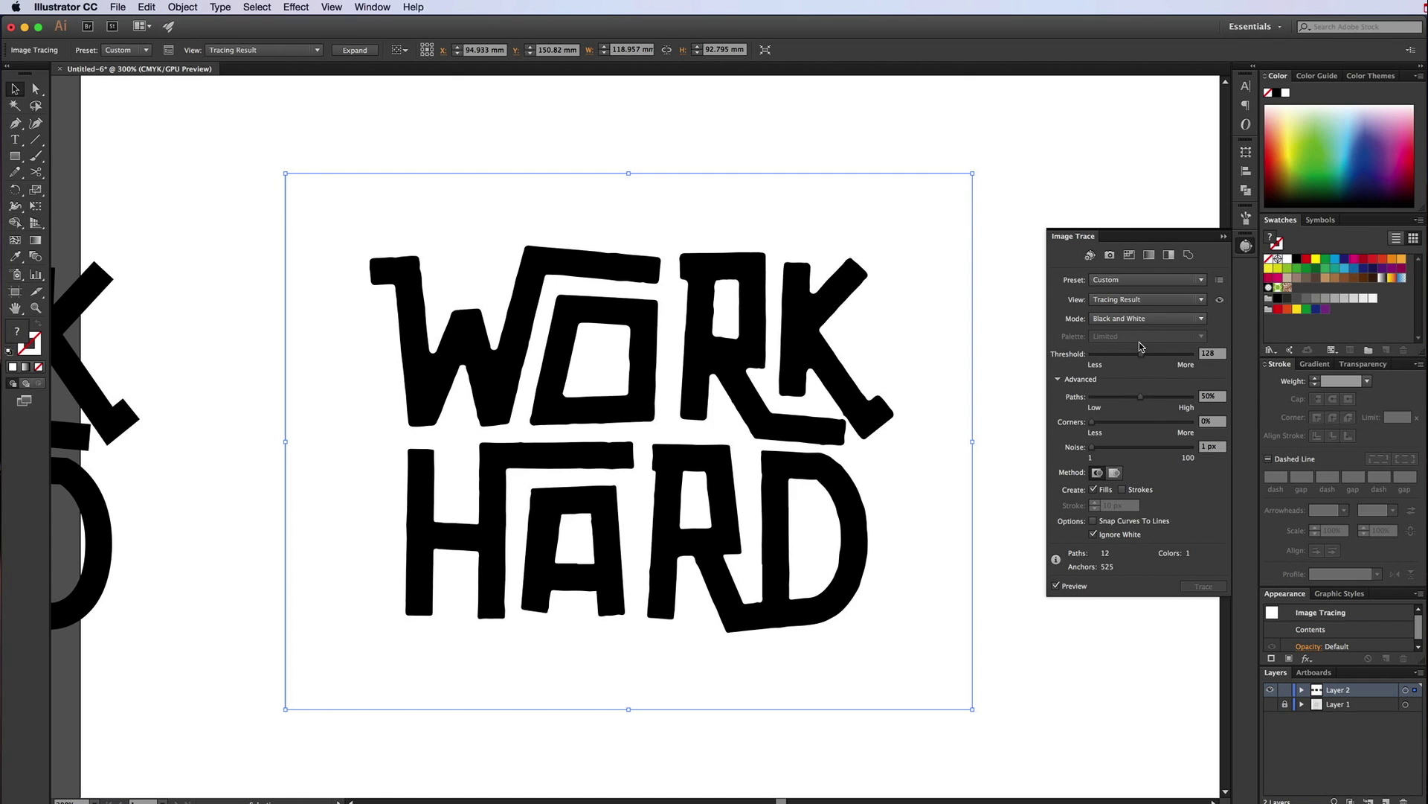
drag(1143, 358, 1160, 354)
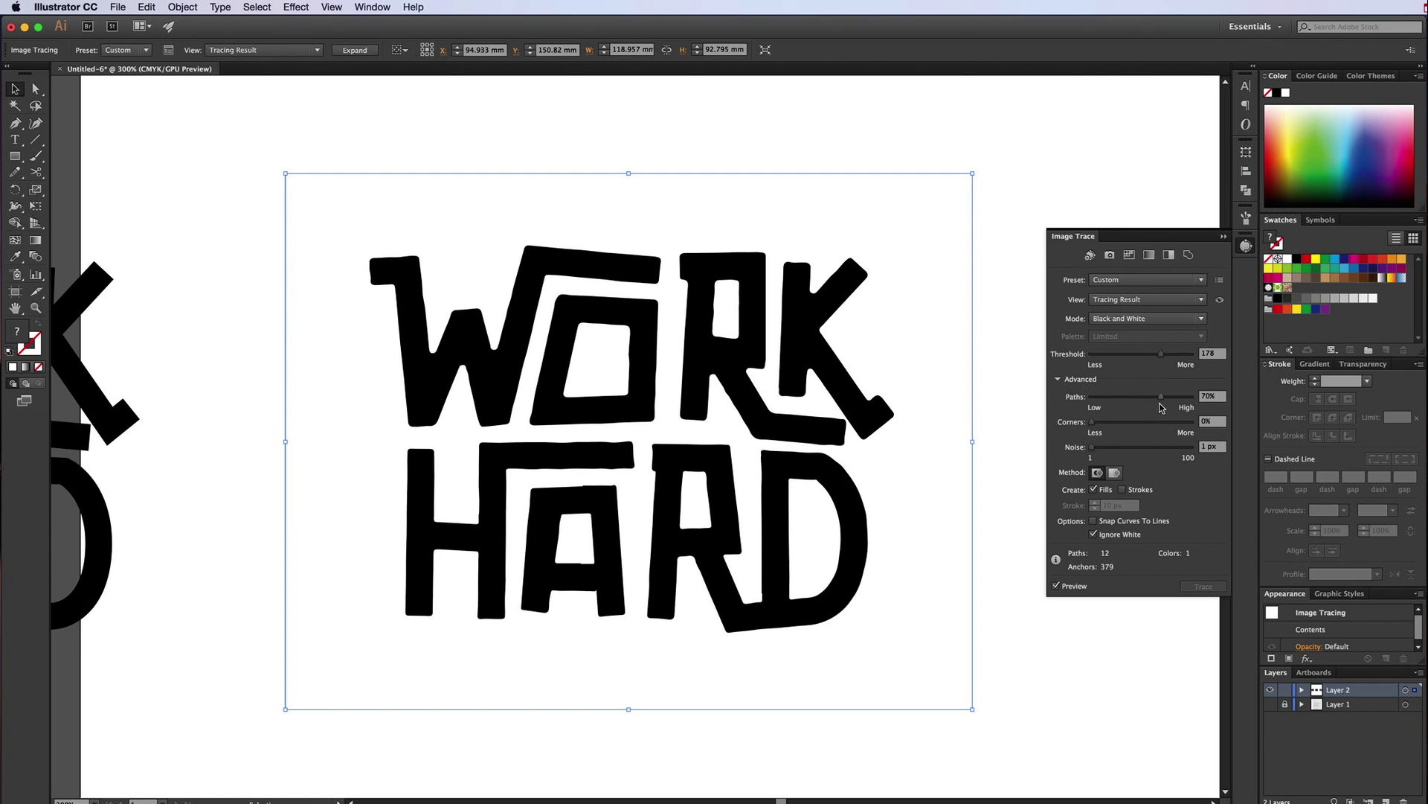
mouse_move(1160, 354)
mouse_down()
mouse_move(1112, 357)
mouse_move(1144, 361)
mouse_up()
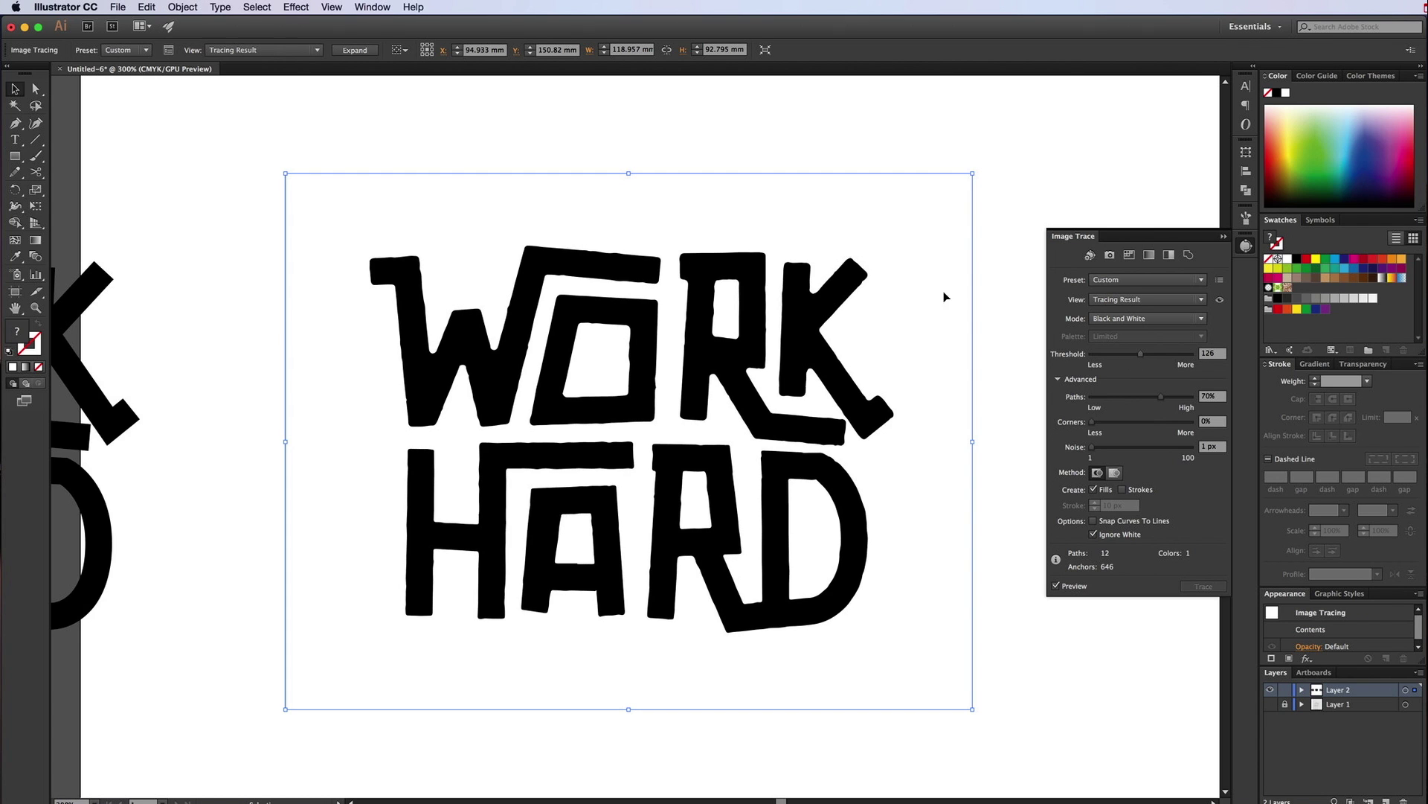
- Expand the trace into editable paths and select the whole WORK HARD lettering group
click(355, 50)
click(498, 208)
key(a)
click(549, 268)
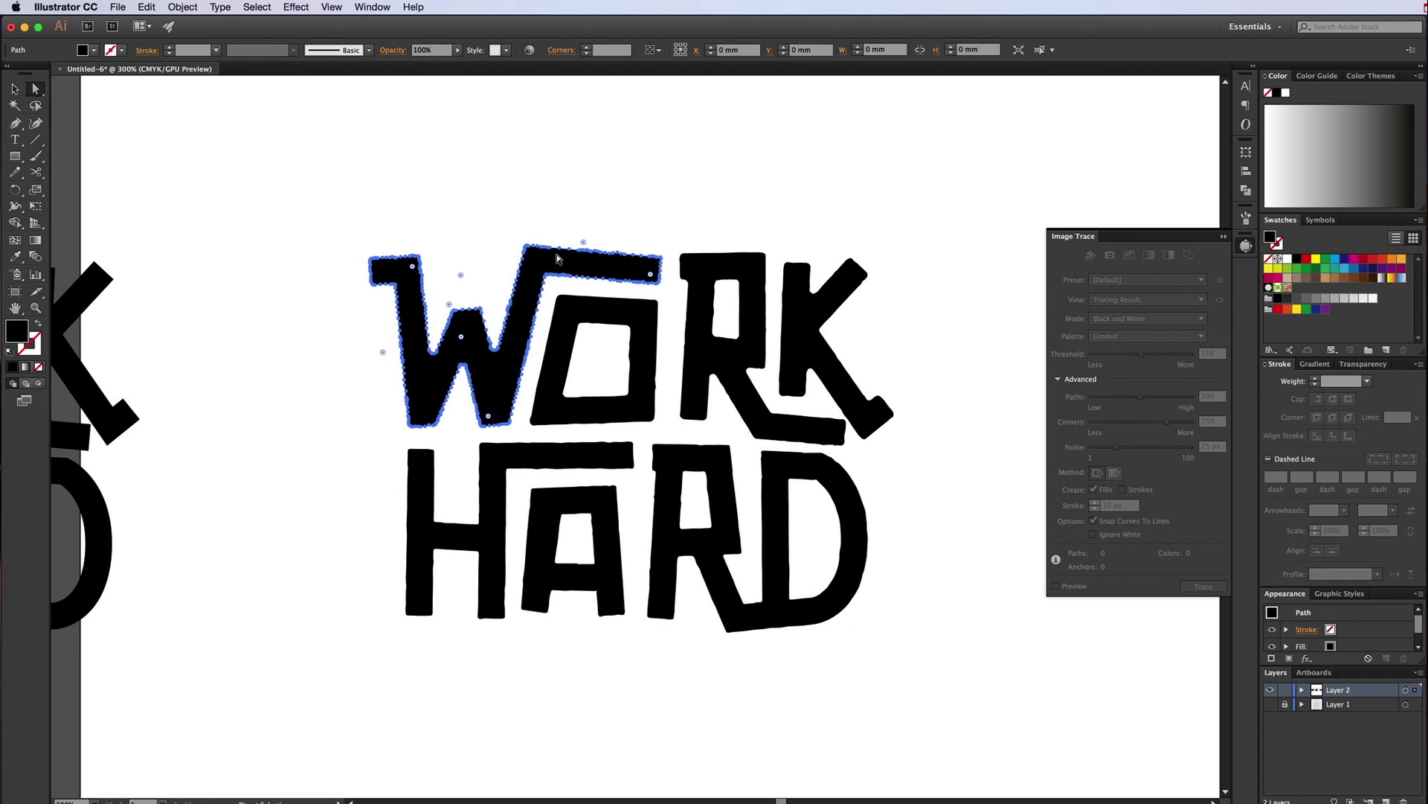
click(488, 207)
key(v)
drag(348, 206, 921, 481)
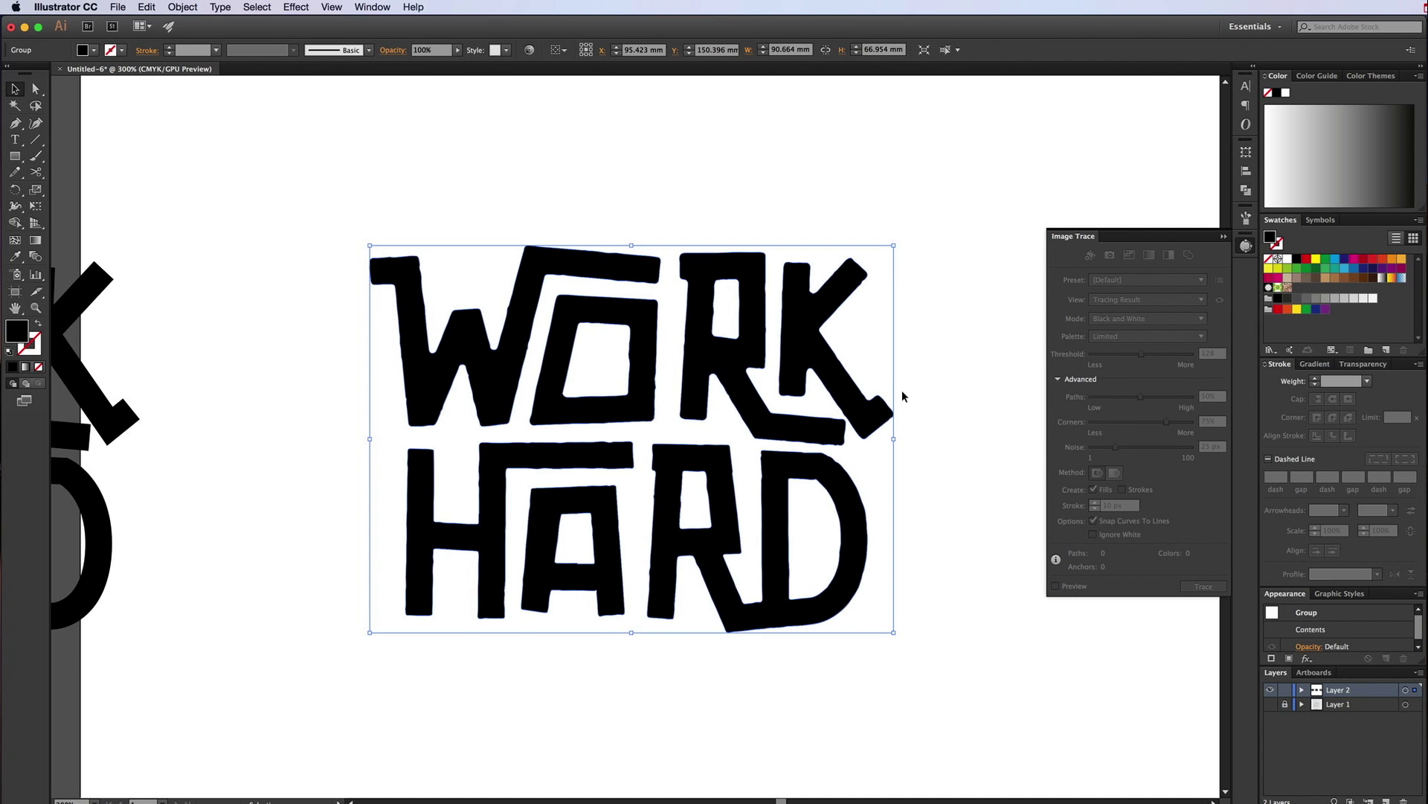
click(937, 358)
drag(824, 394, 847, 373)
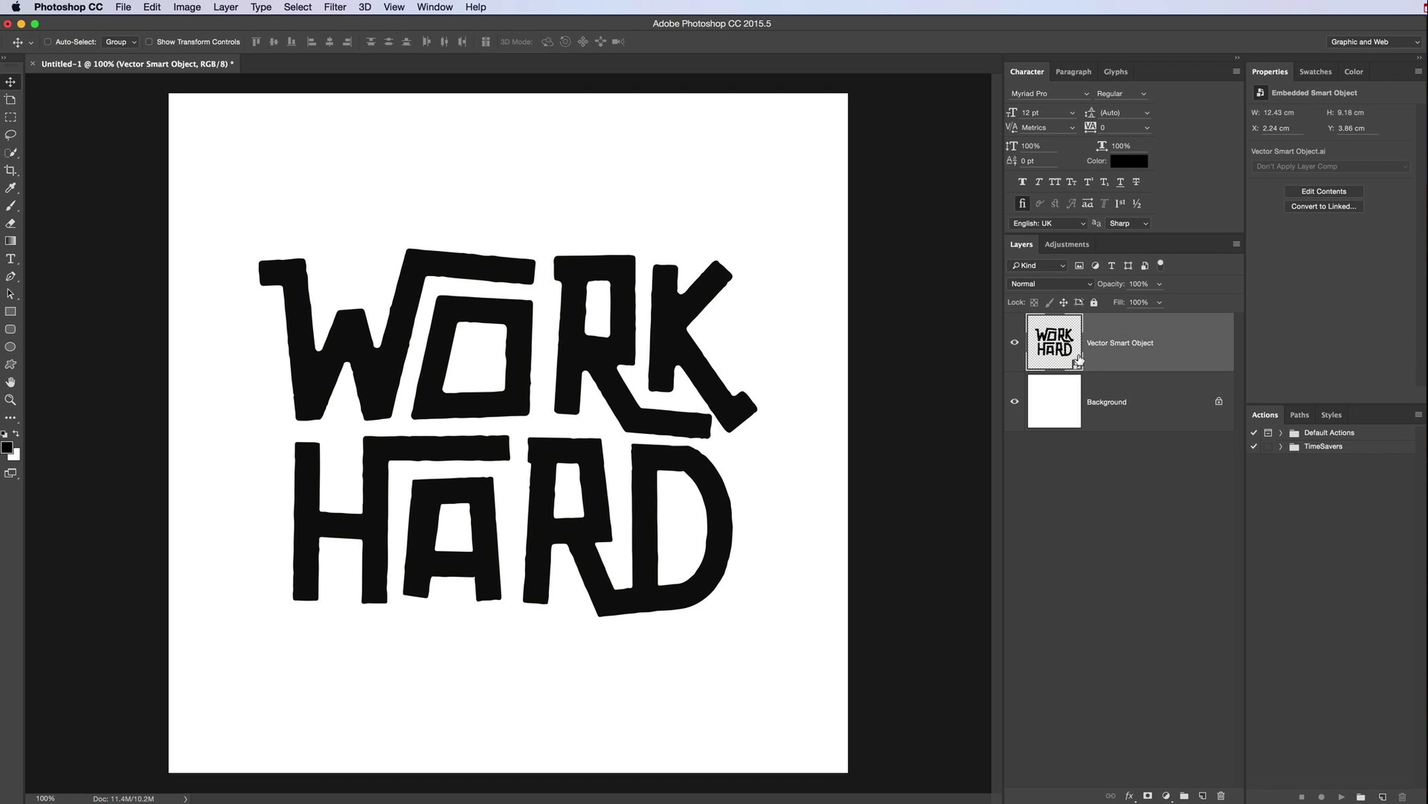
- Paste the black WORK HARD lettering into Photoshop as a Vector Smart Object above the white Background
key(super)
- Create Group 1 and move the Vector Smart Object layer into it
click(1236, 244)
click(1291, 358)
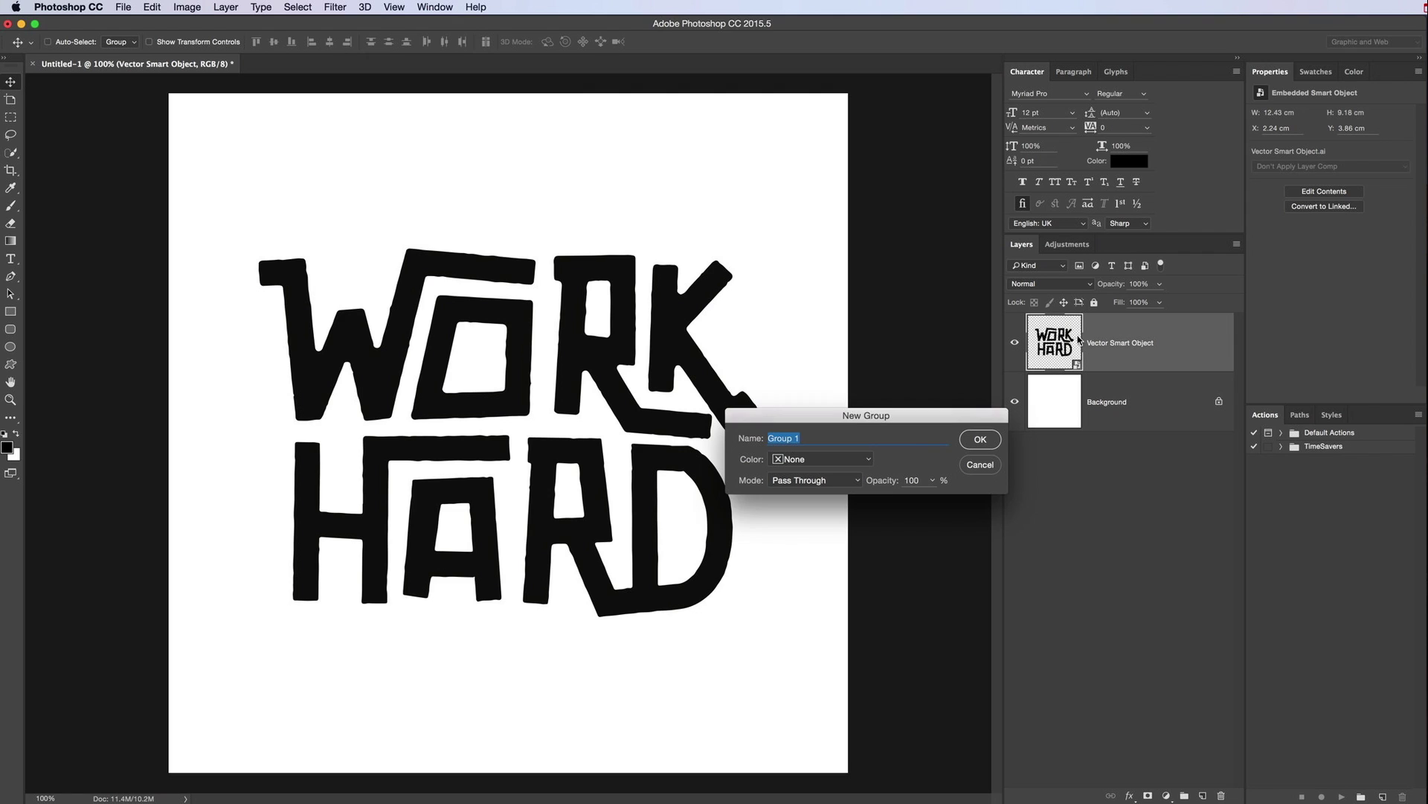
click(972, 447)
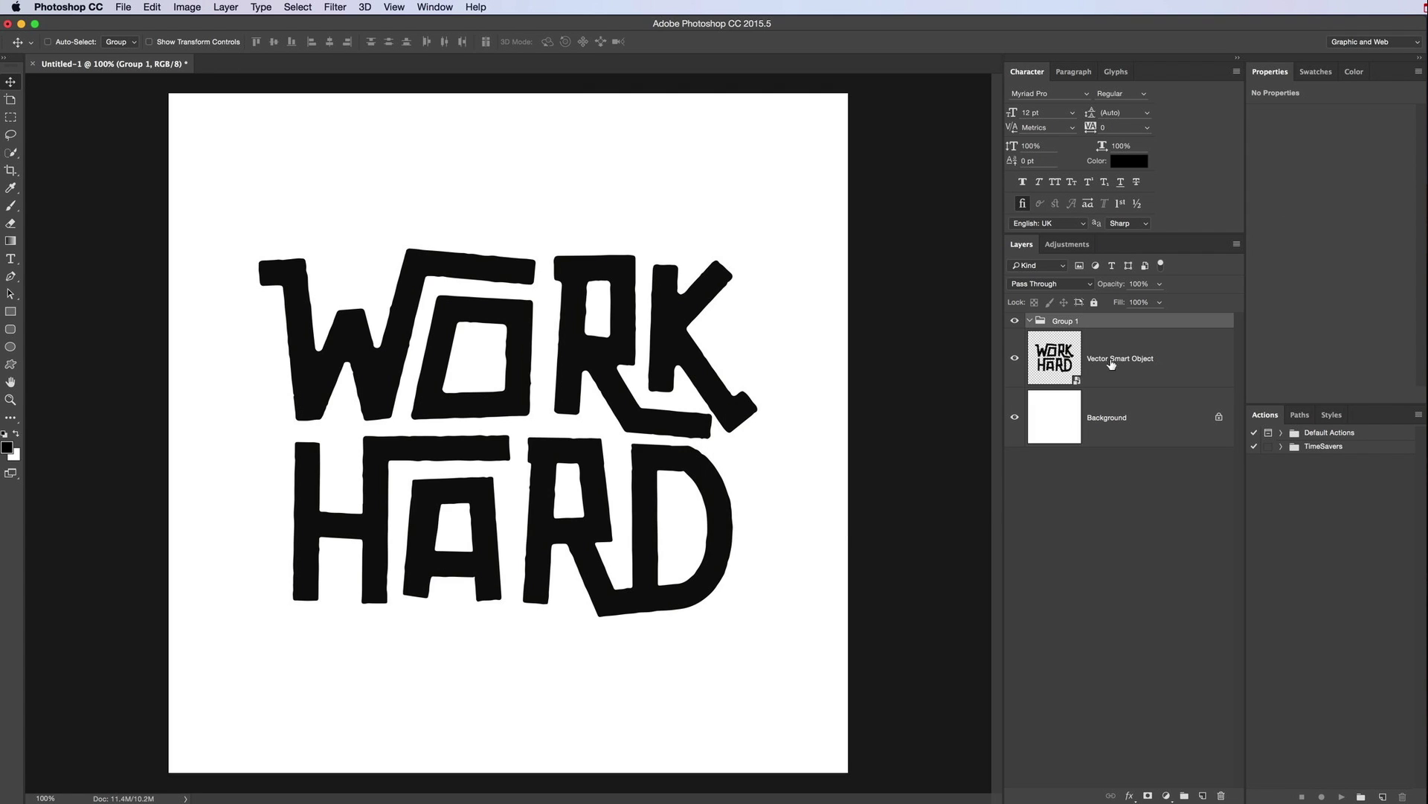
drag(1068, 349, 1124, 386)
click(1031, 321)
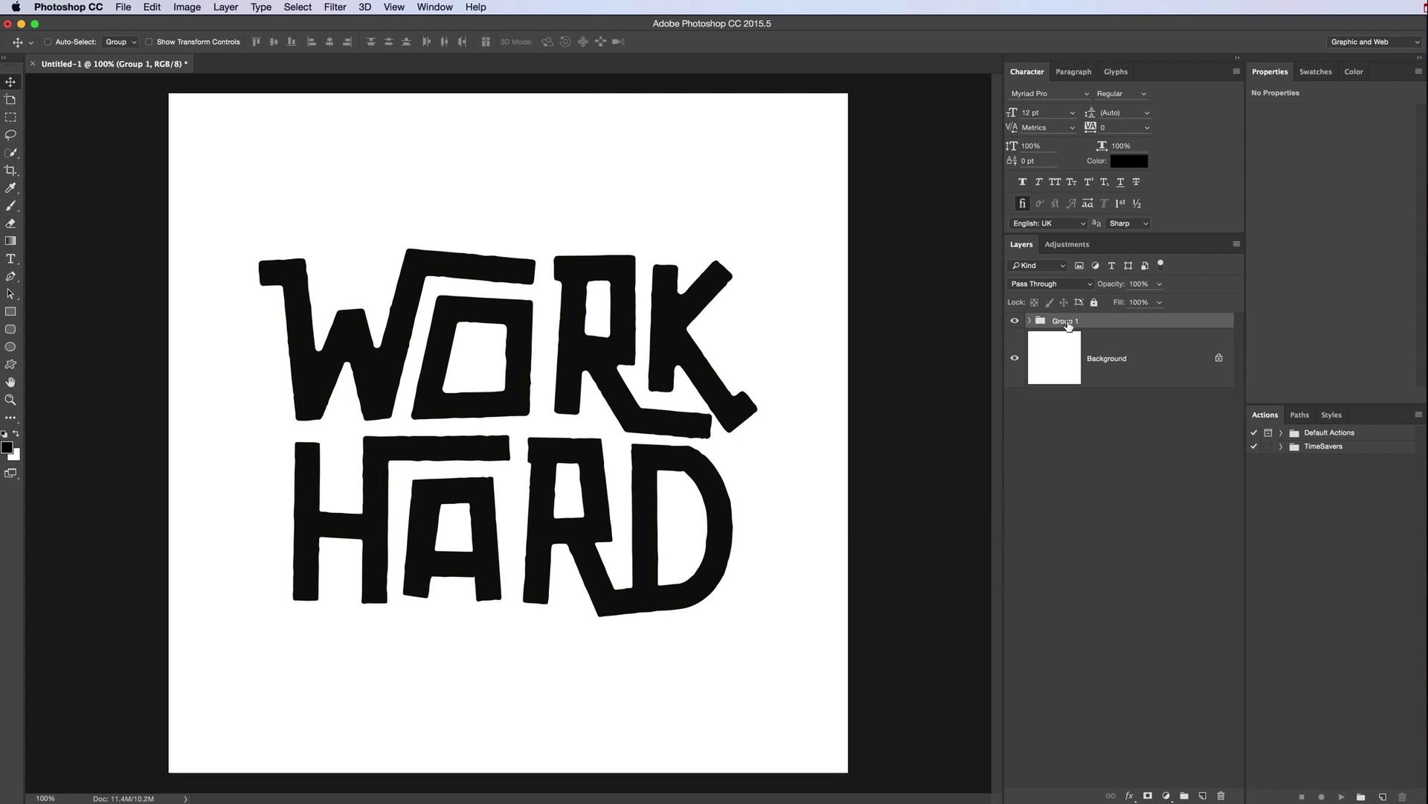
- Add a black Color Fill 1 layer, delete the Background layer and remove the fill's mask
click(1054, 369)
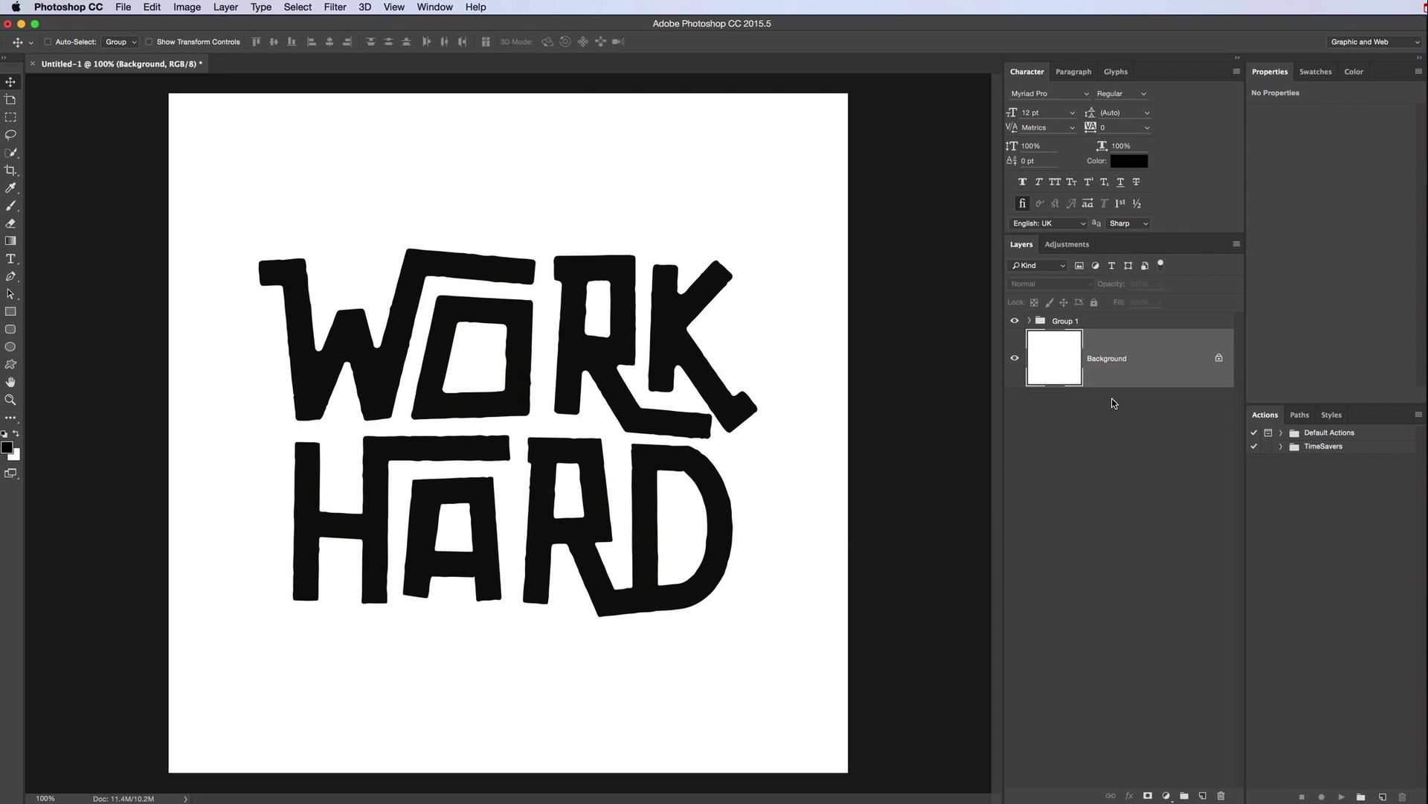
click(1166, 795)
click(1189, 799)
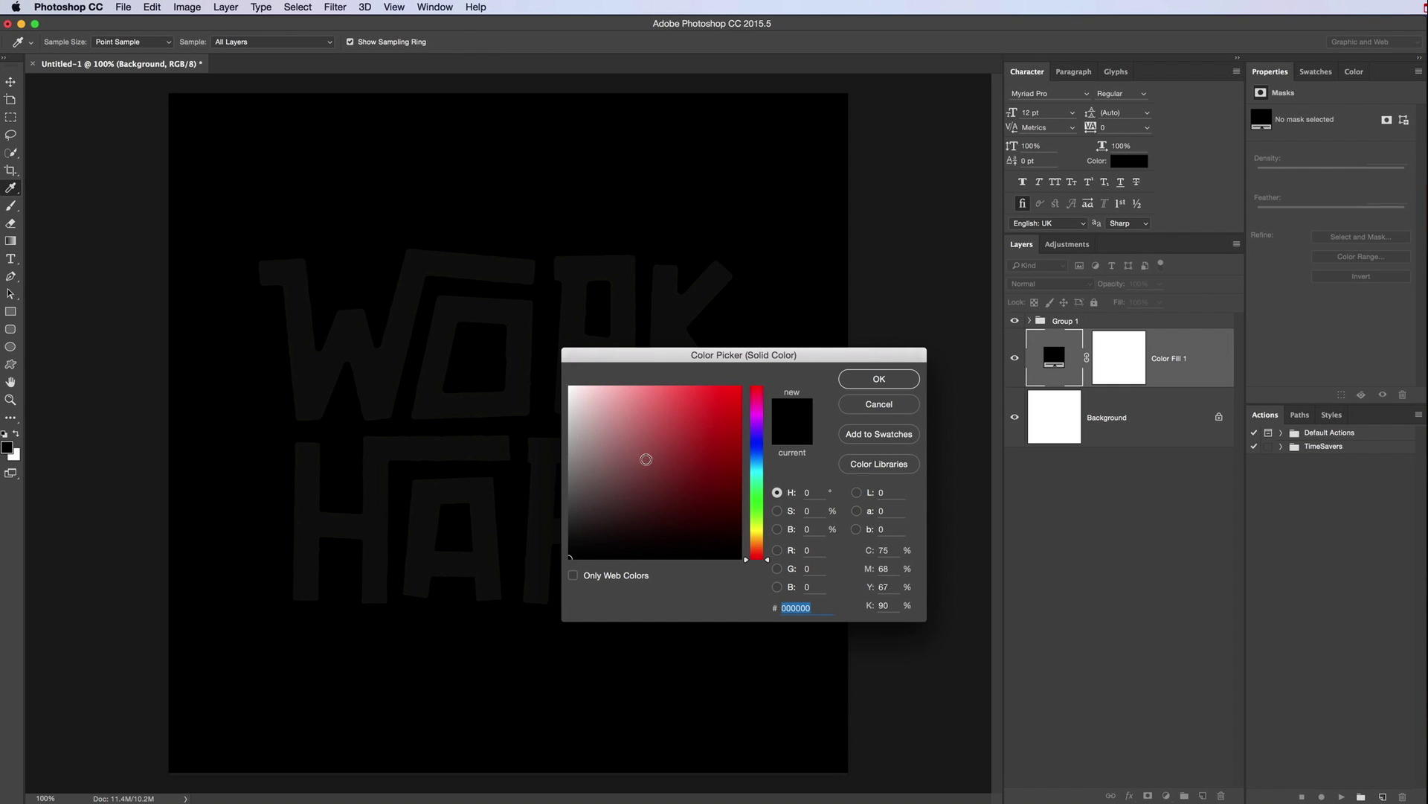
click(890, 381)
drag(1096, 417, 1221, 796)
right_click(1102, 361)
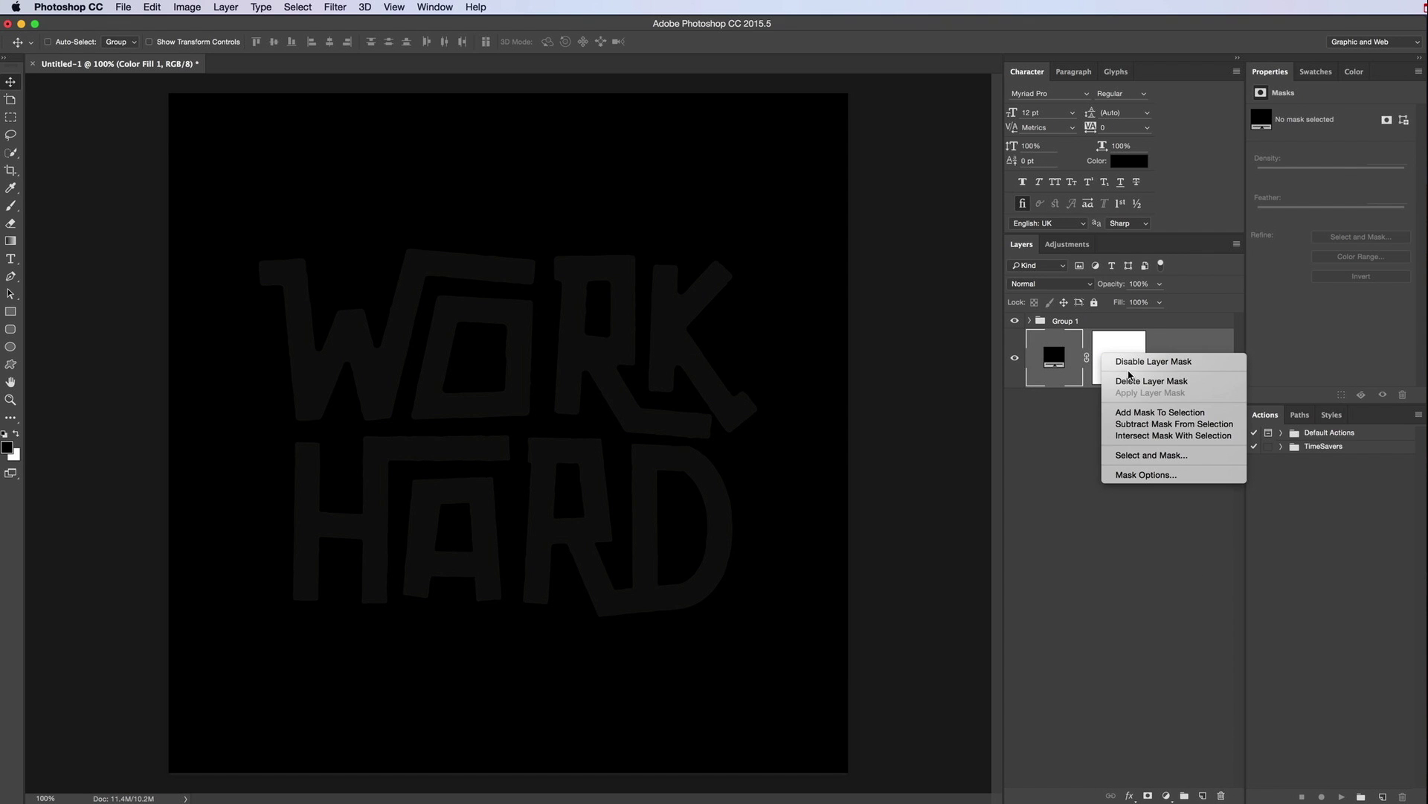
click(1145, 384)
click(1095, 408)
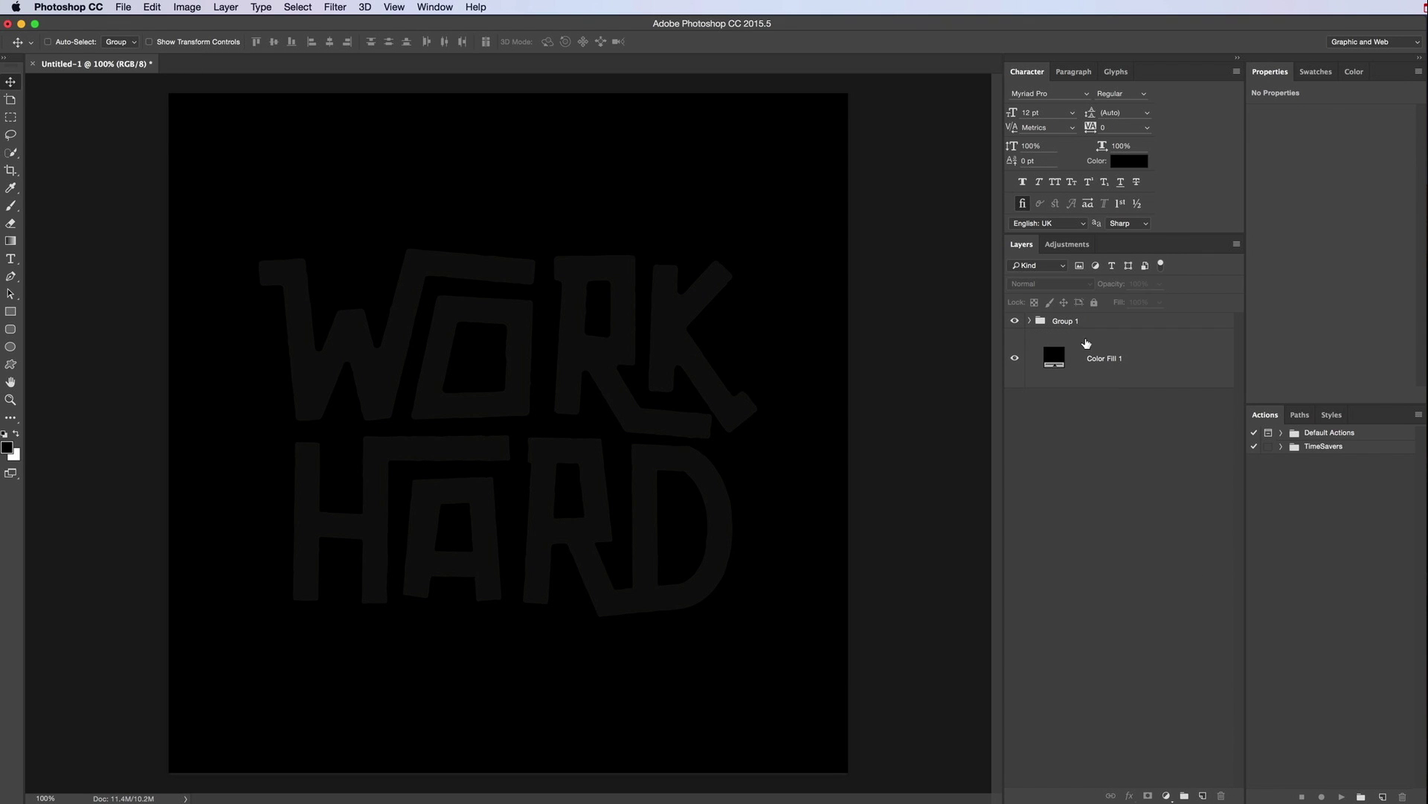
click(1079, 325)
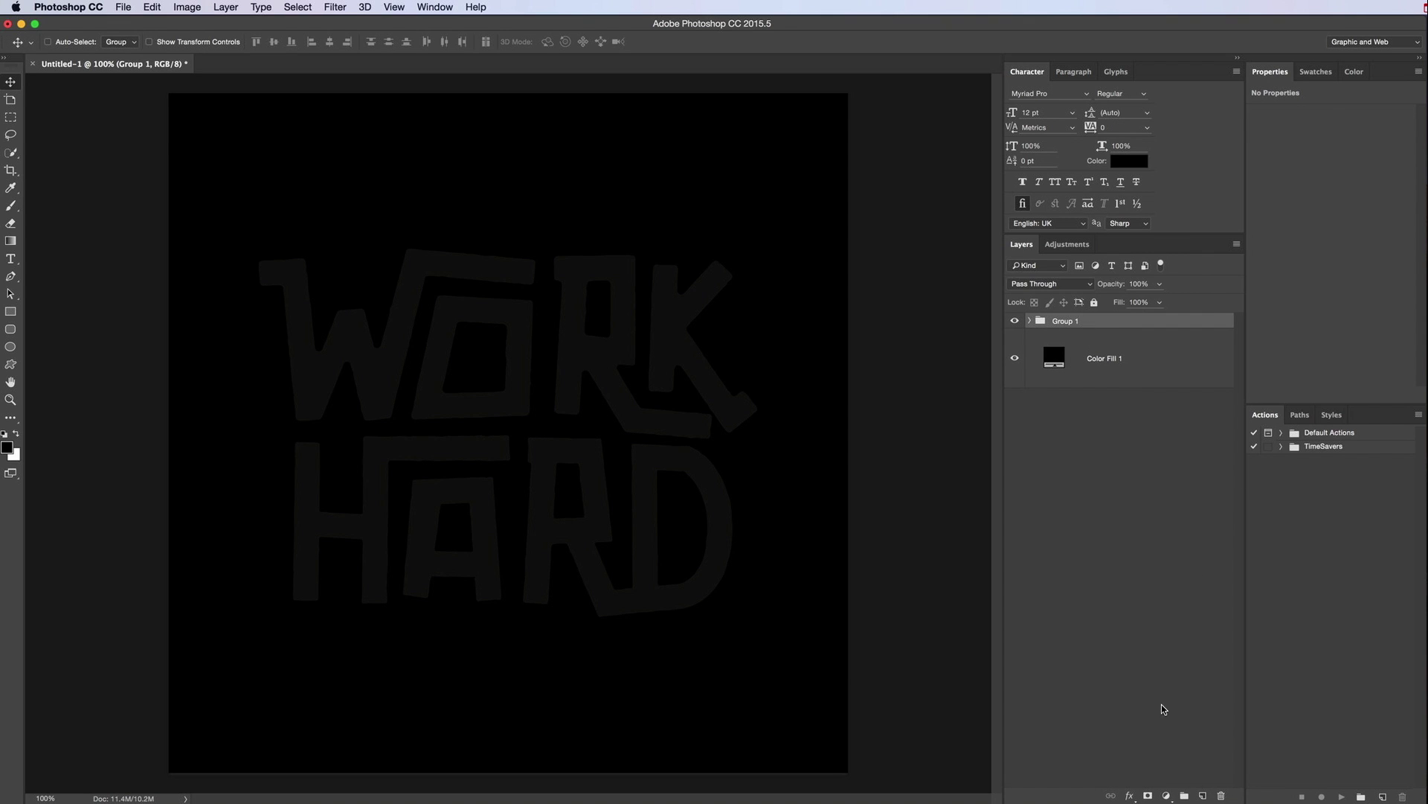
- Add a white (ffffff) Color Fill 2 clipped to Group 1, making the lettering white on black
click(1165, 795)
click(1190, 470)
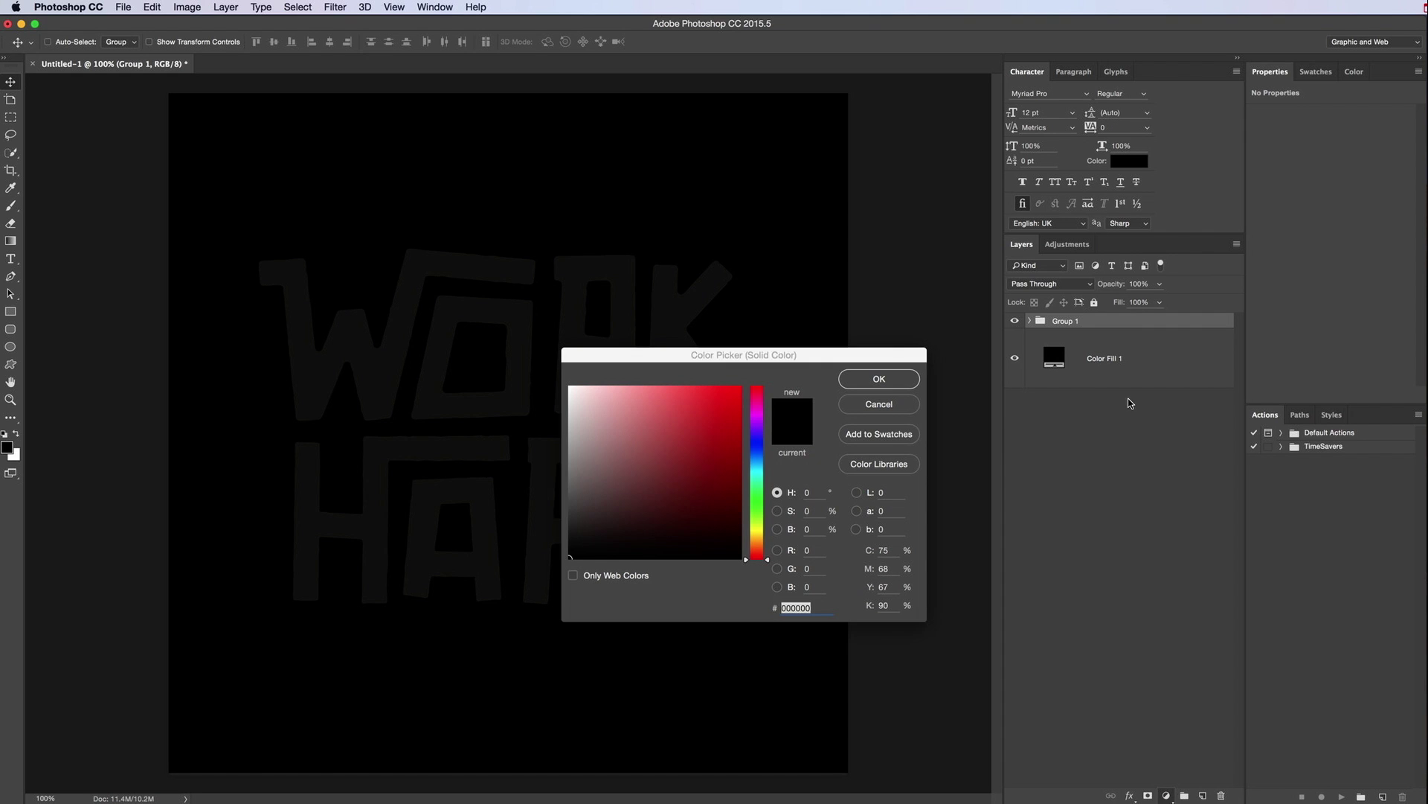
text(ffffff)
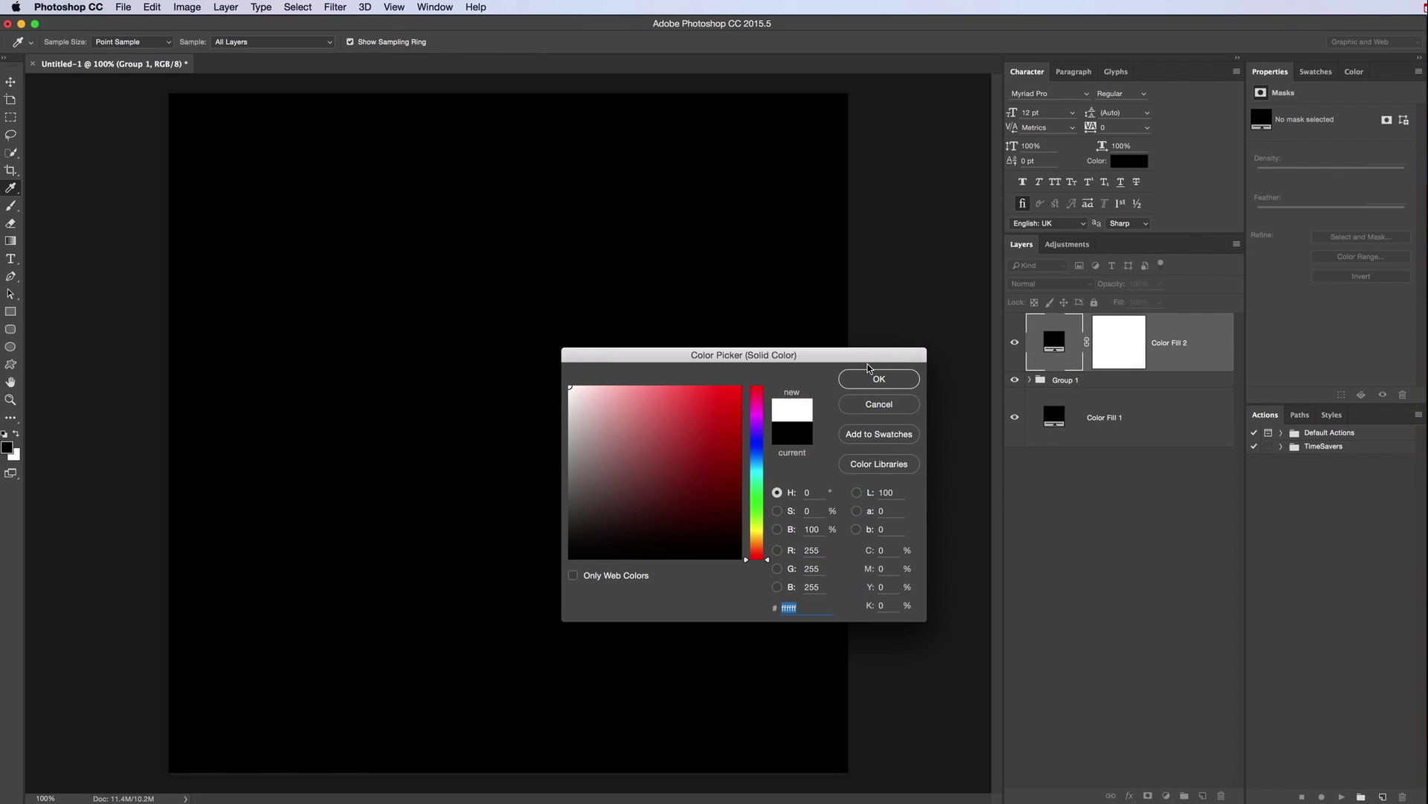
click(871, 372)
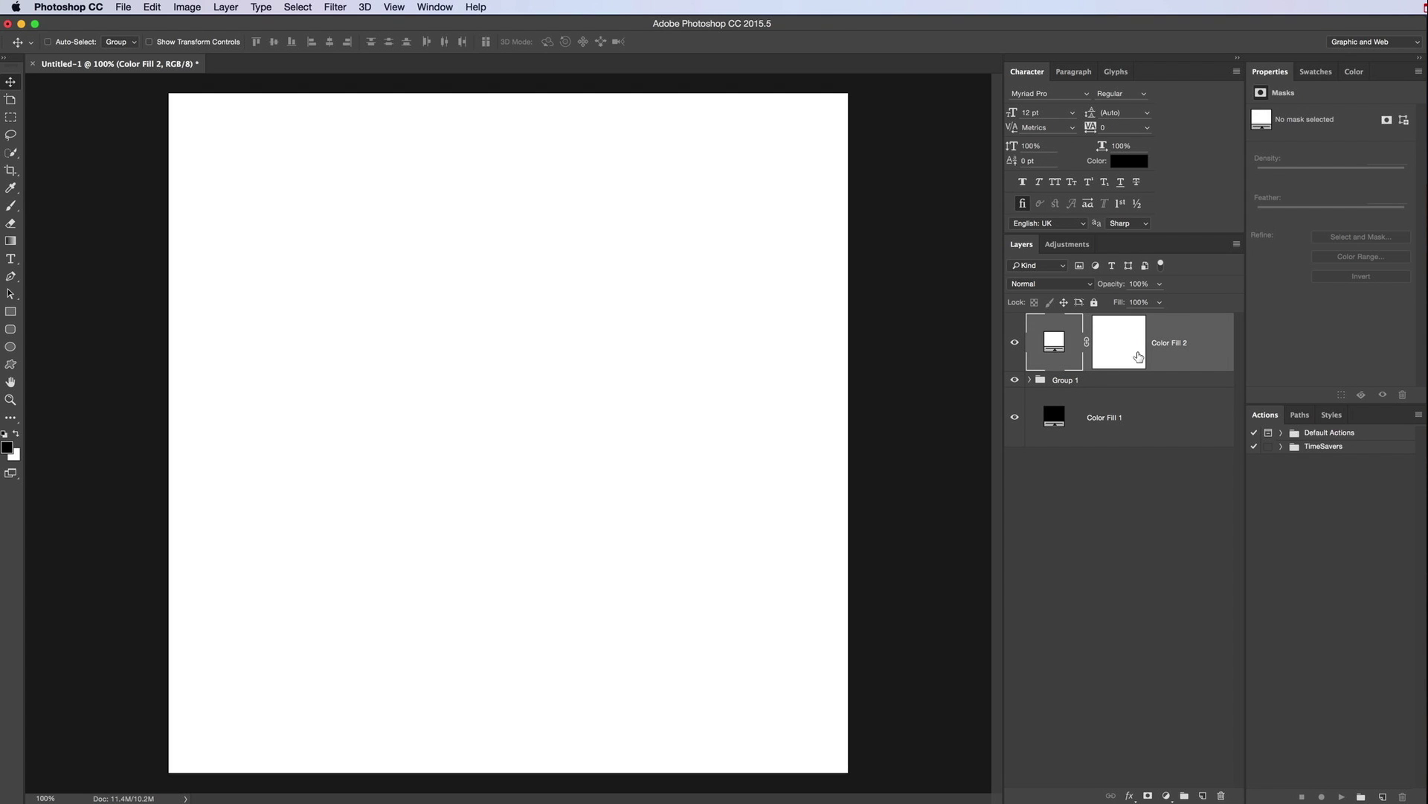
alt+click(1091, 366)
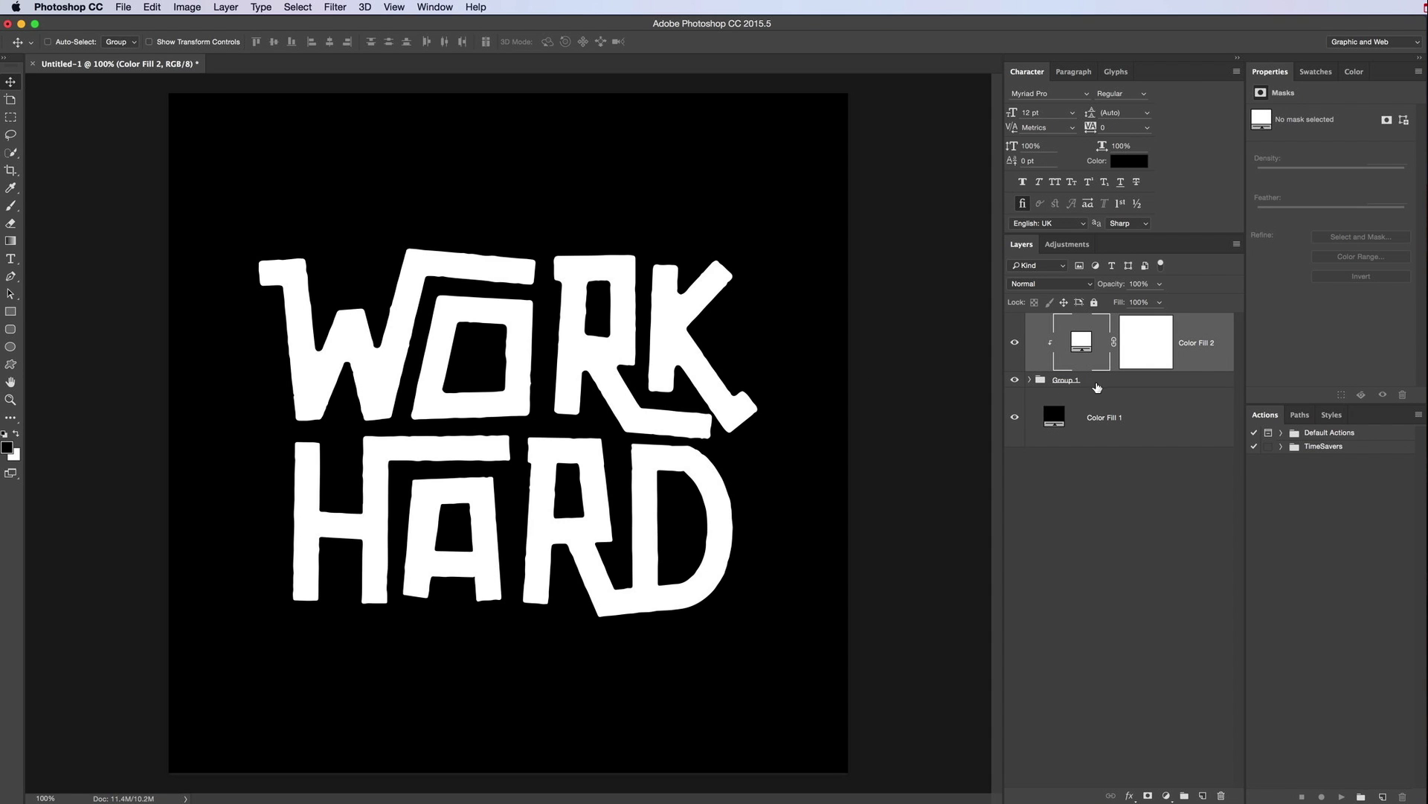
click(1031, 380)
click(1064, 443)
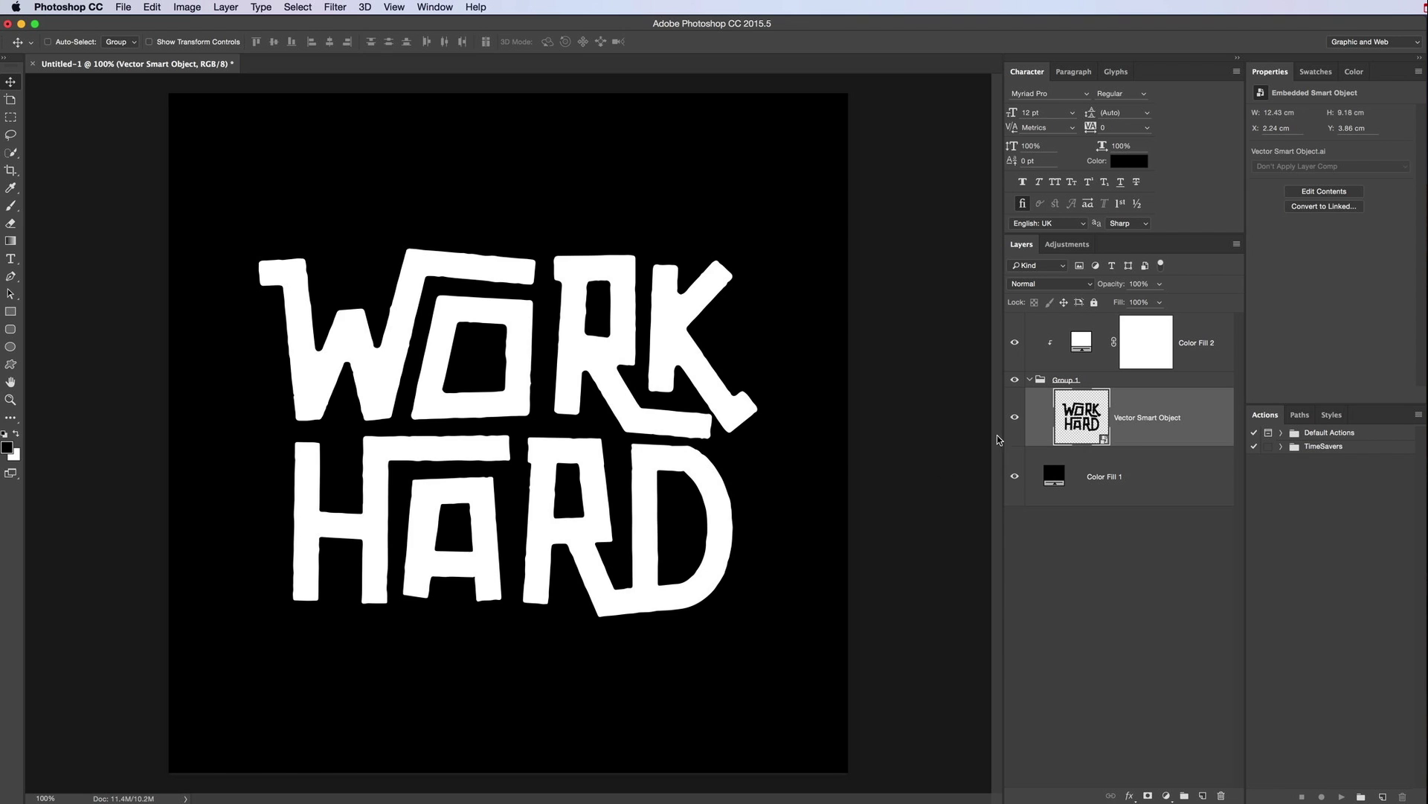
key(super+Tab)
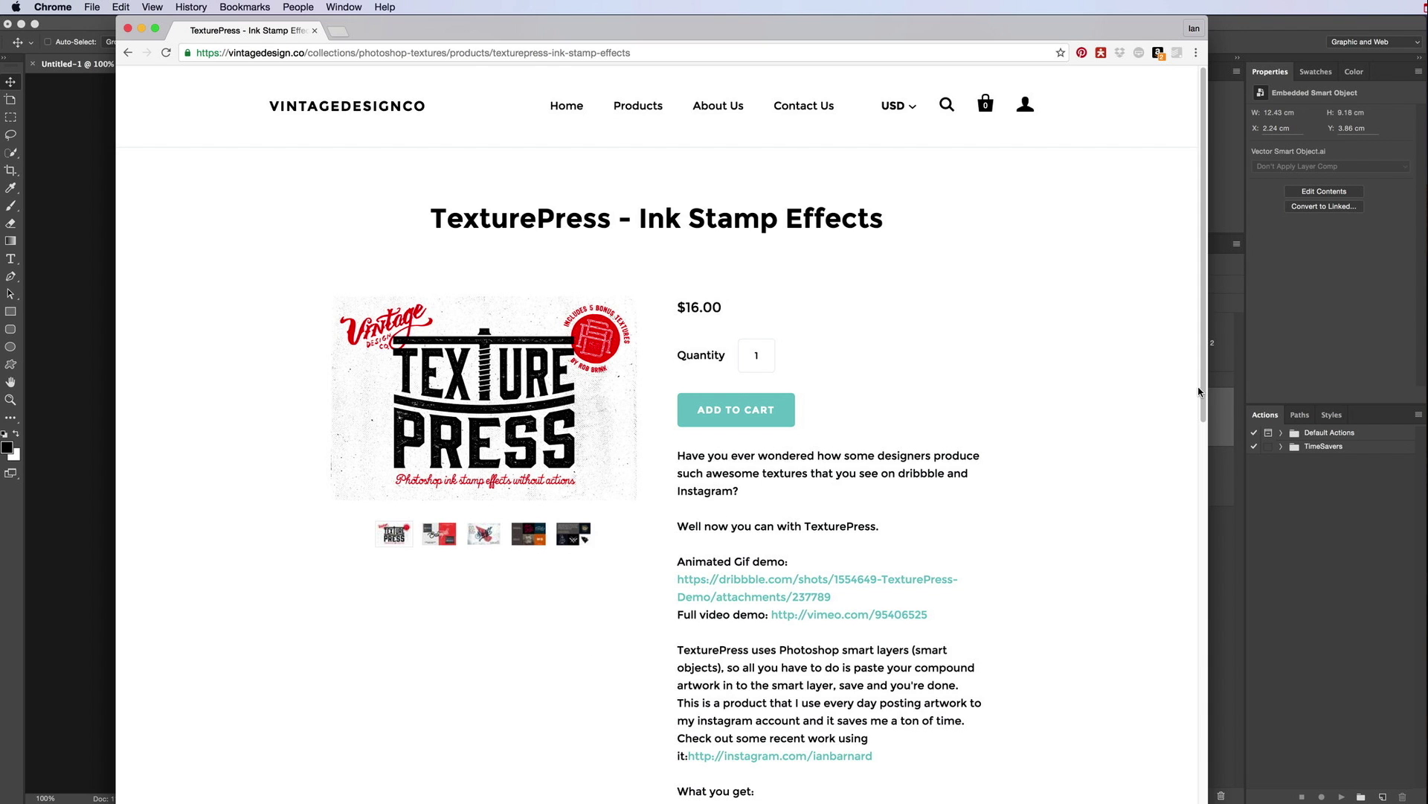
- Scroll through the TexturePress page's contents list, then bring the Photoshop document back to front
scroll(1199, 391, down, 5)
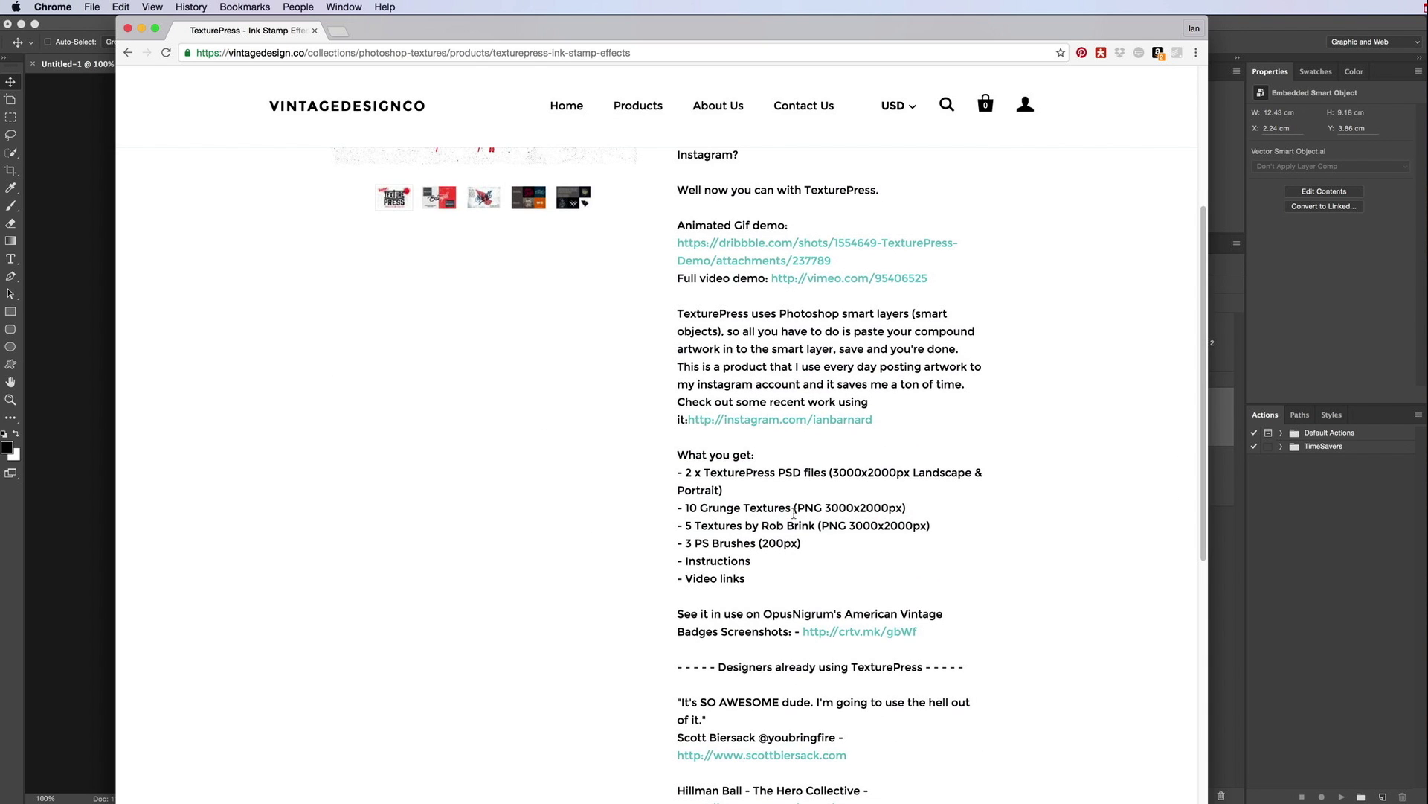
click(95, 173)
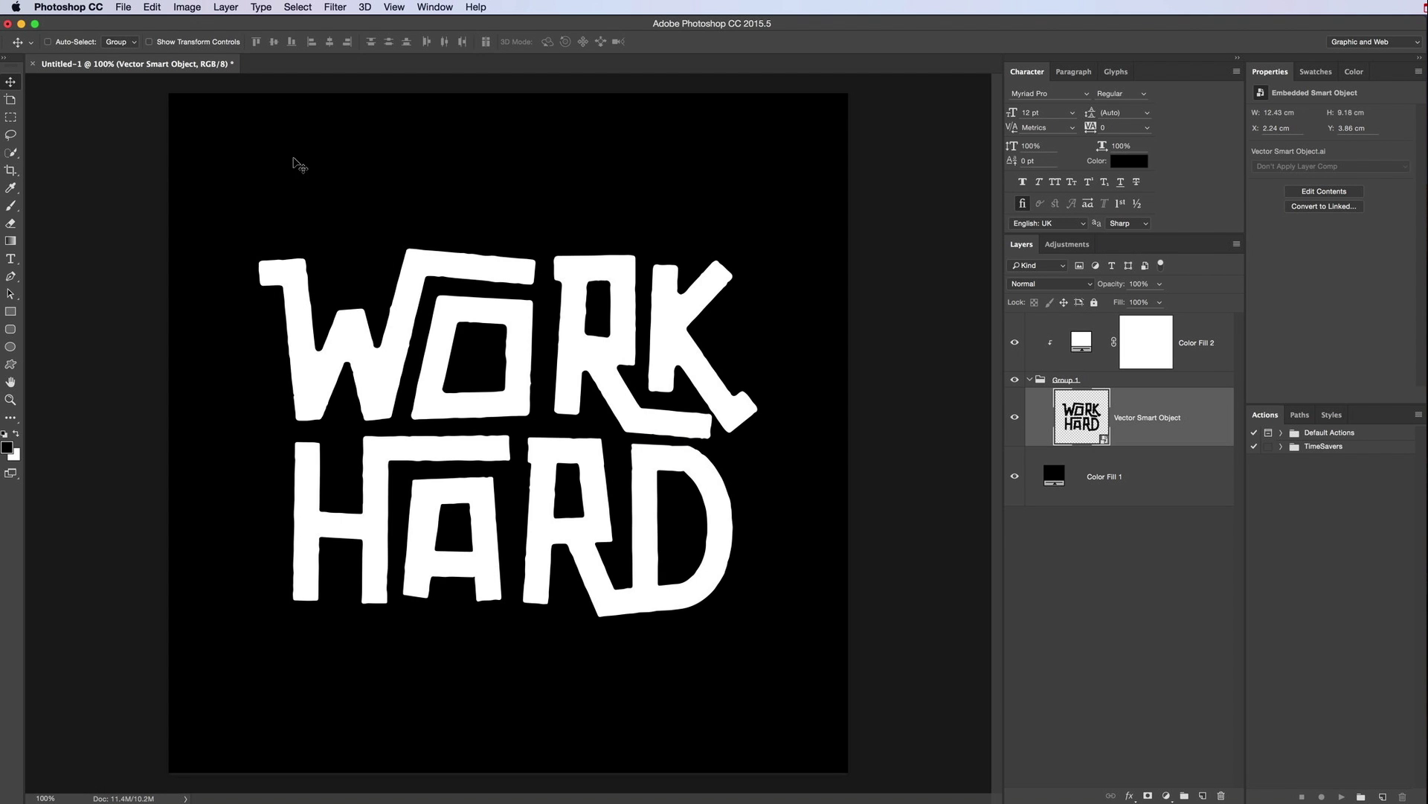
- Place Rob-Brink-Texture-05.png embedded in Group 1 and scale it to cover the whole canvas
click(123, 7)
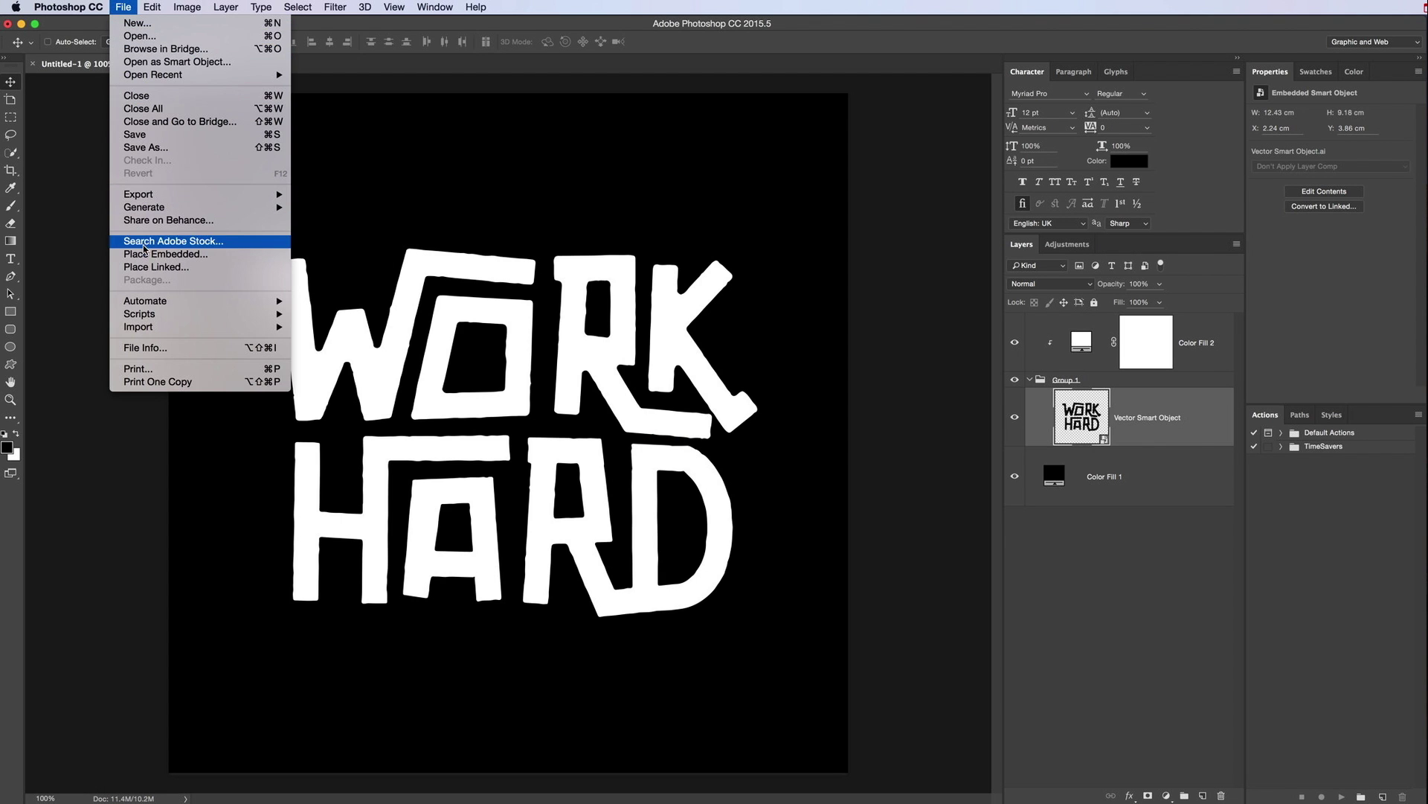
click(165, 254)
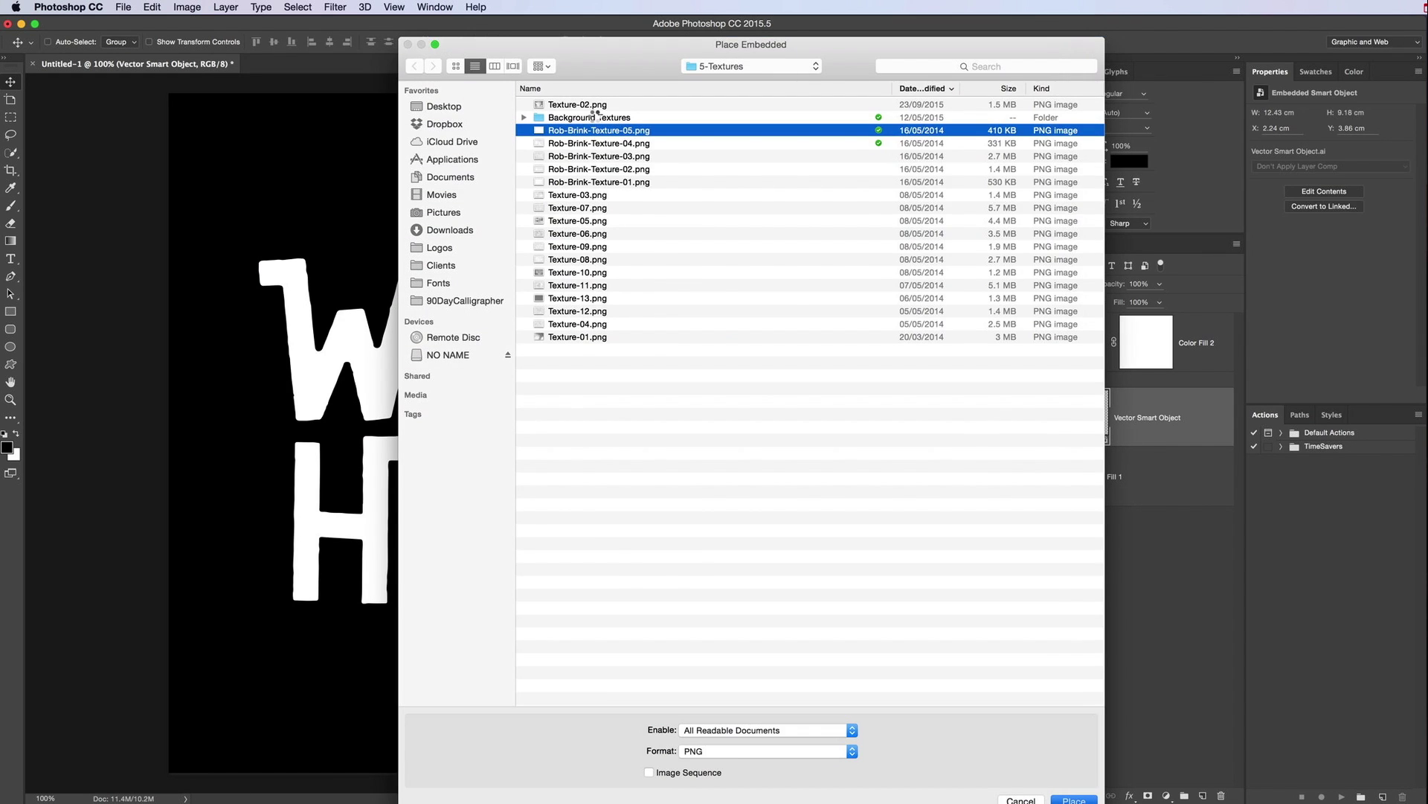
key(Return)
drag(851, 202, 1018, 100)
key(Return)
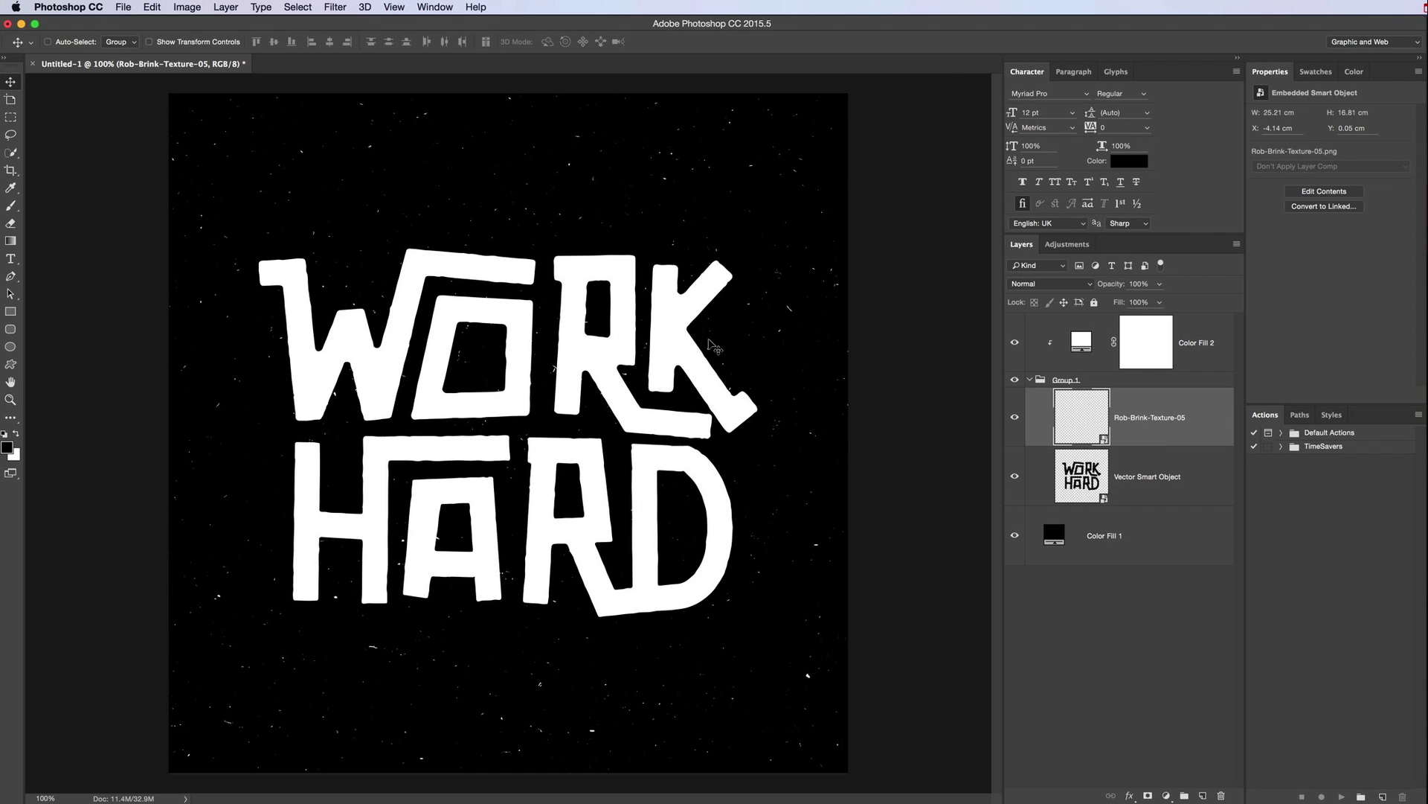
- Give the texture layer 0% fill opacity and Shallow knockout to distress the white letters
double_click(1173, 439)
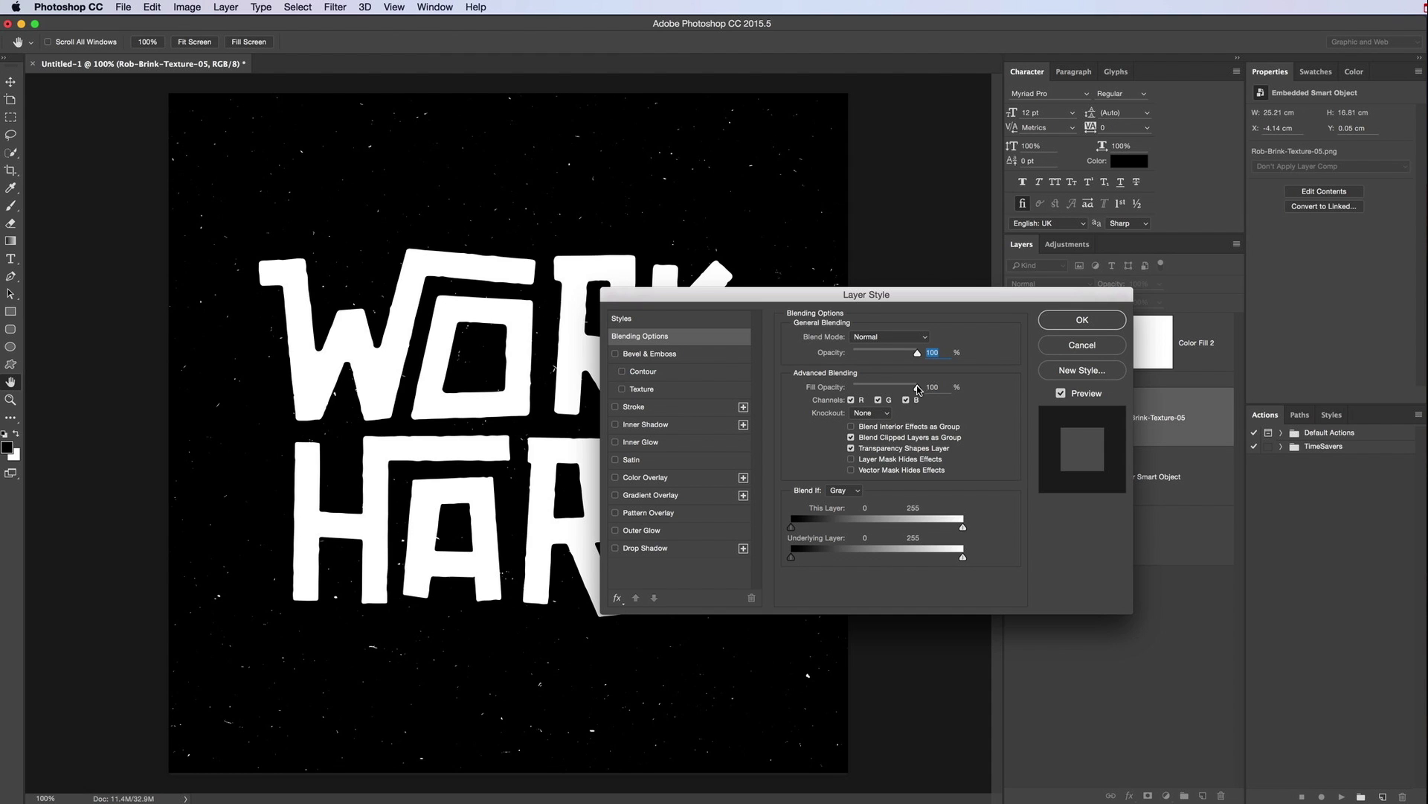
drag(918, 388, 832, 392)
click(871, 412)
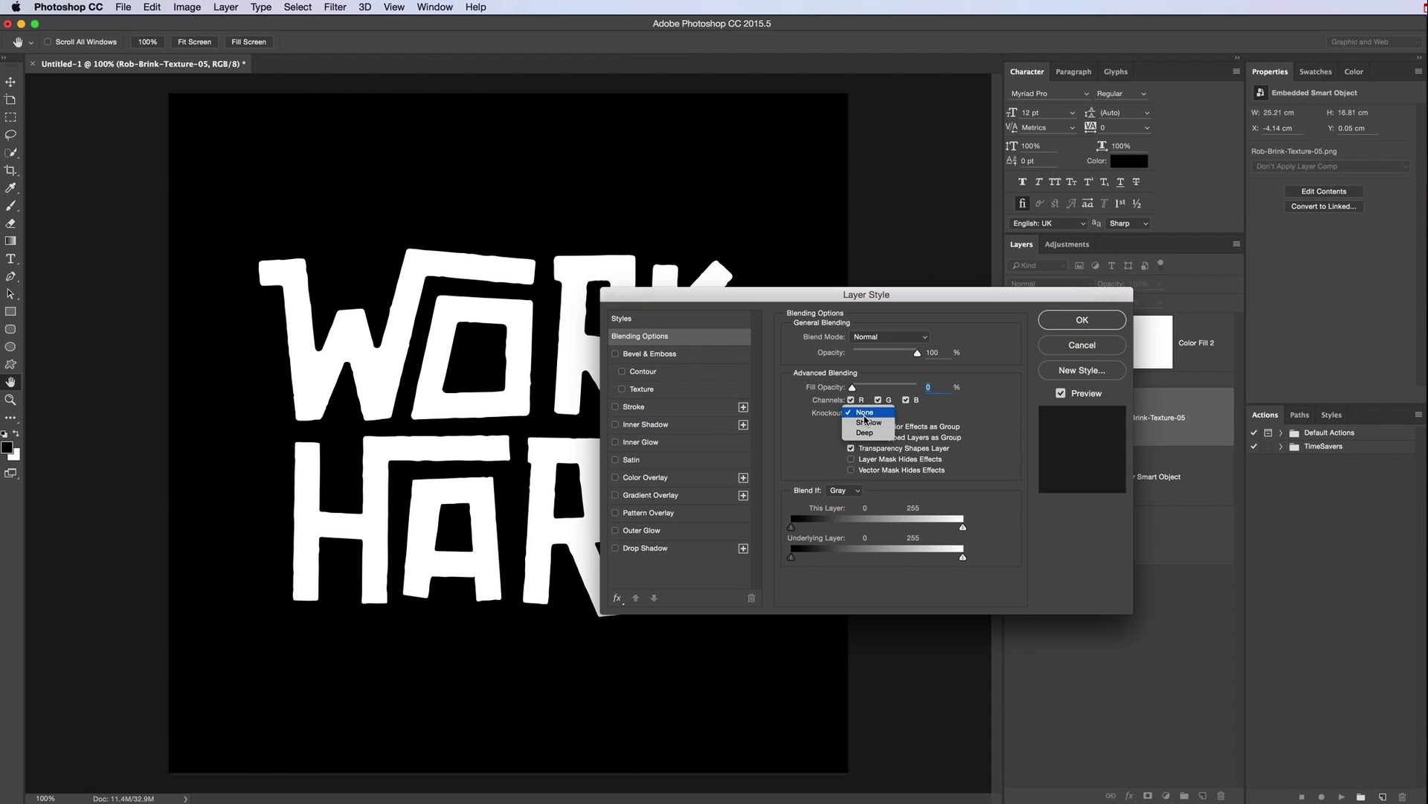
click(867, 424)
click(1088, 322)
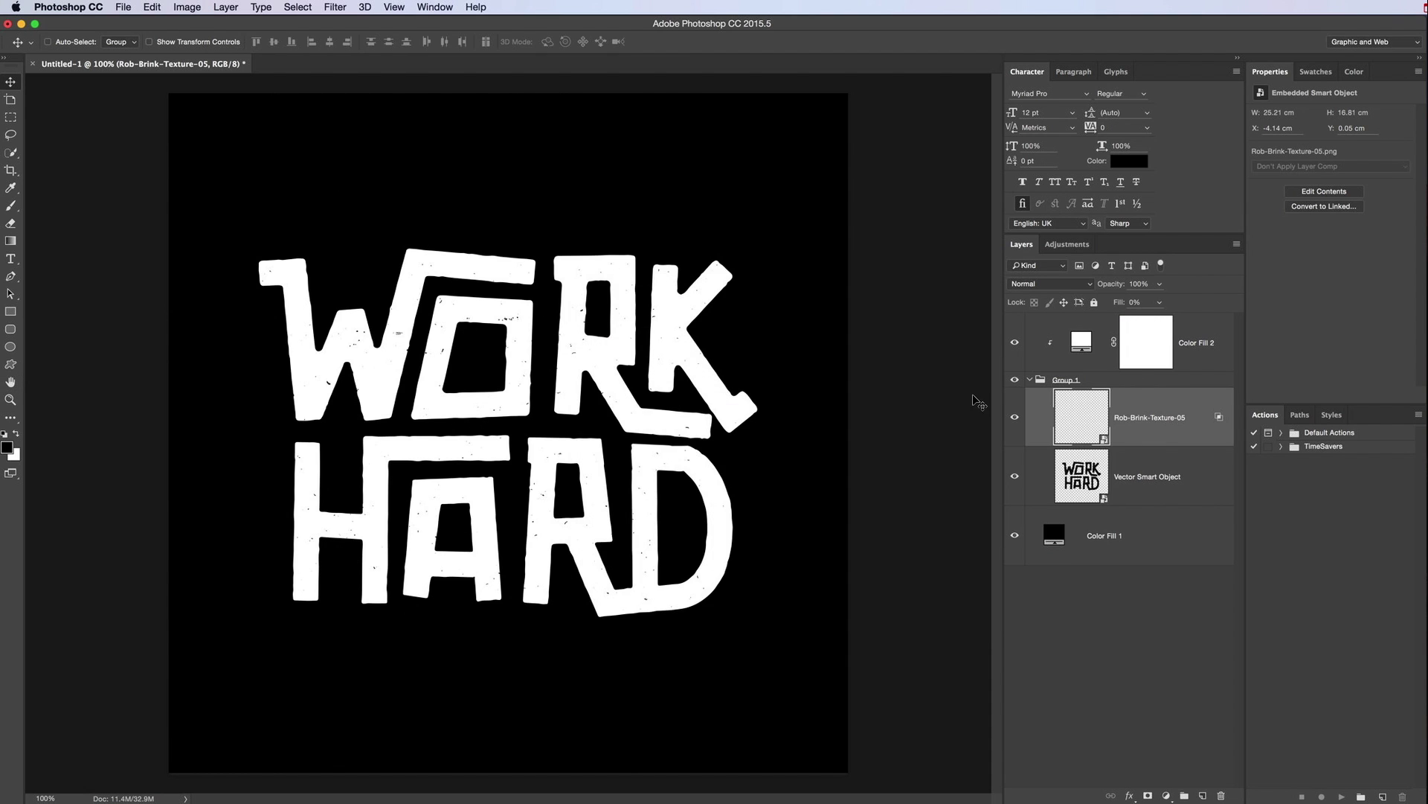
- Change the Color Fill 1 background to dark grey
double_click(1061, 533)
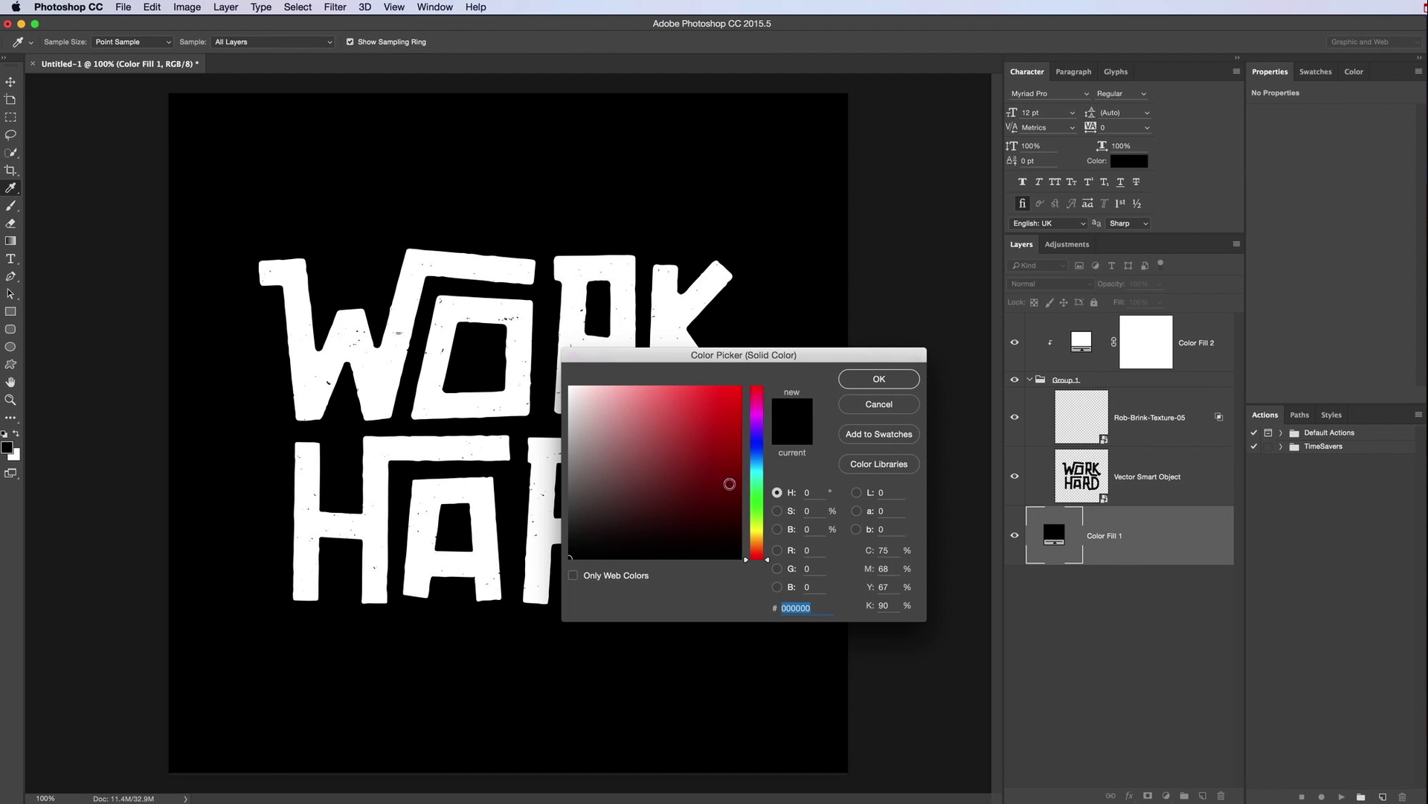
click(712, 432)
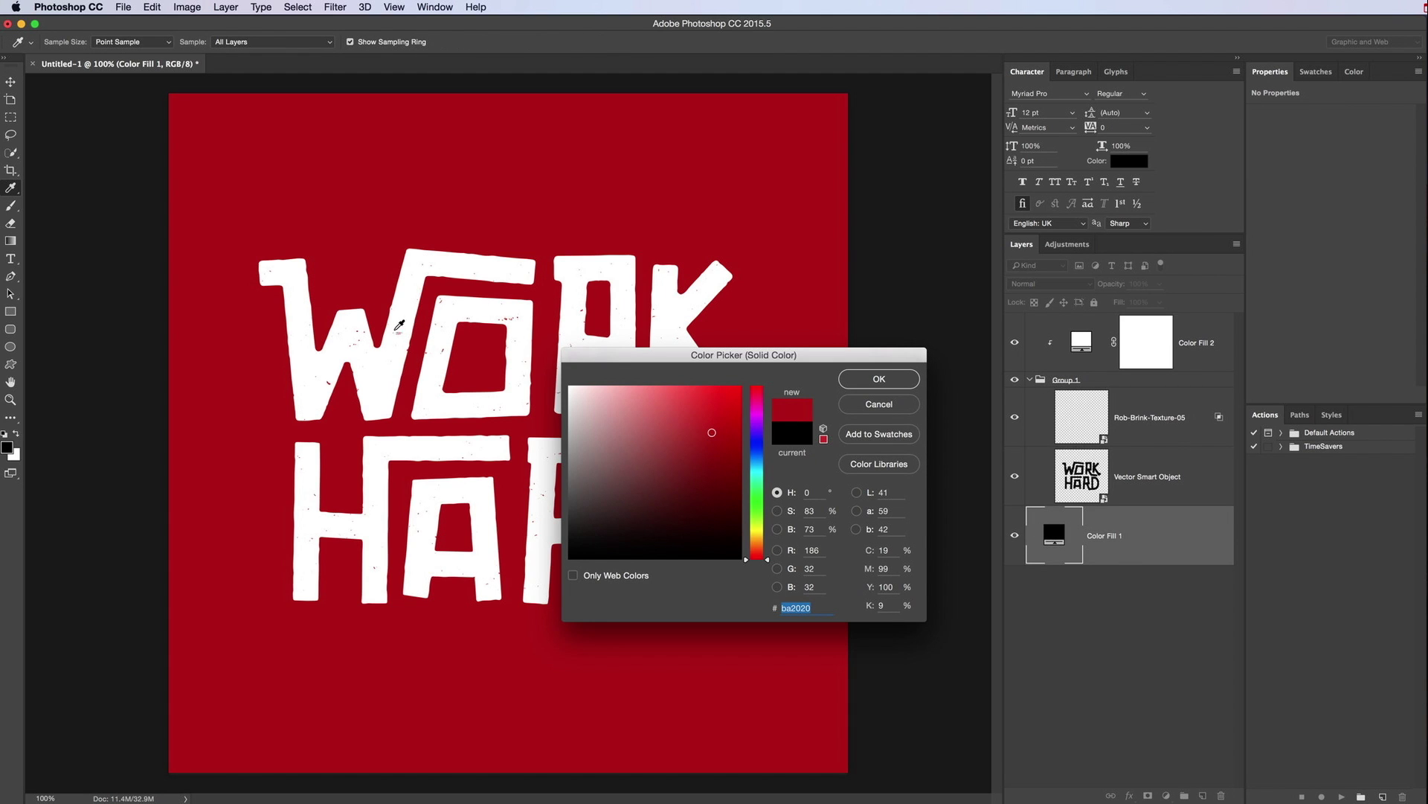
drag(612, 519, 554, 516)
click(878, 381)
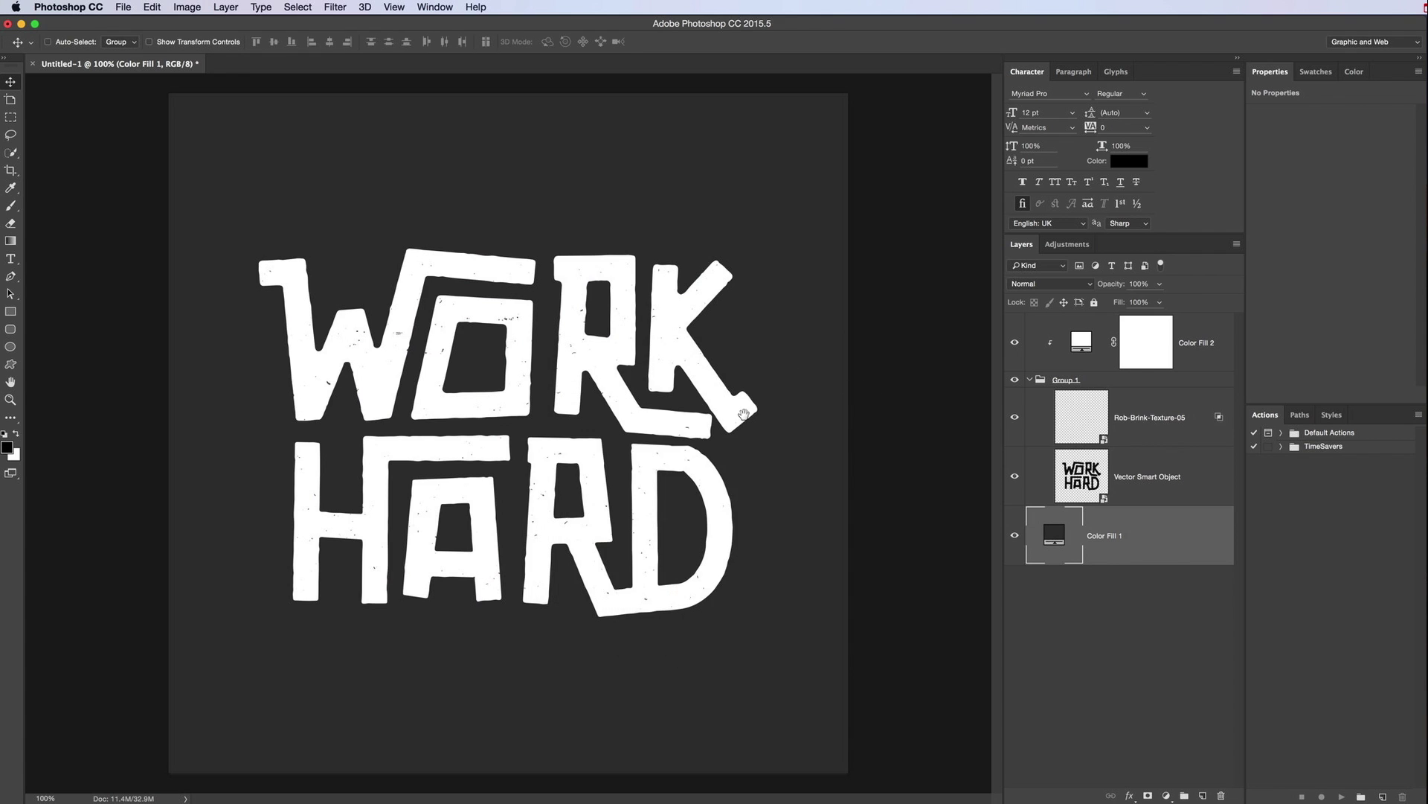
click(1166, 428)
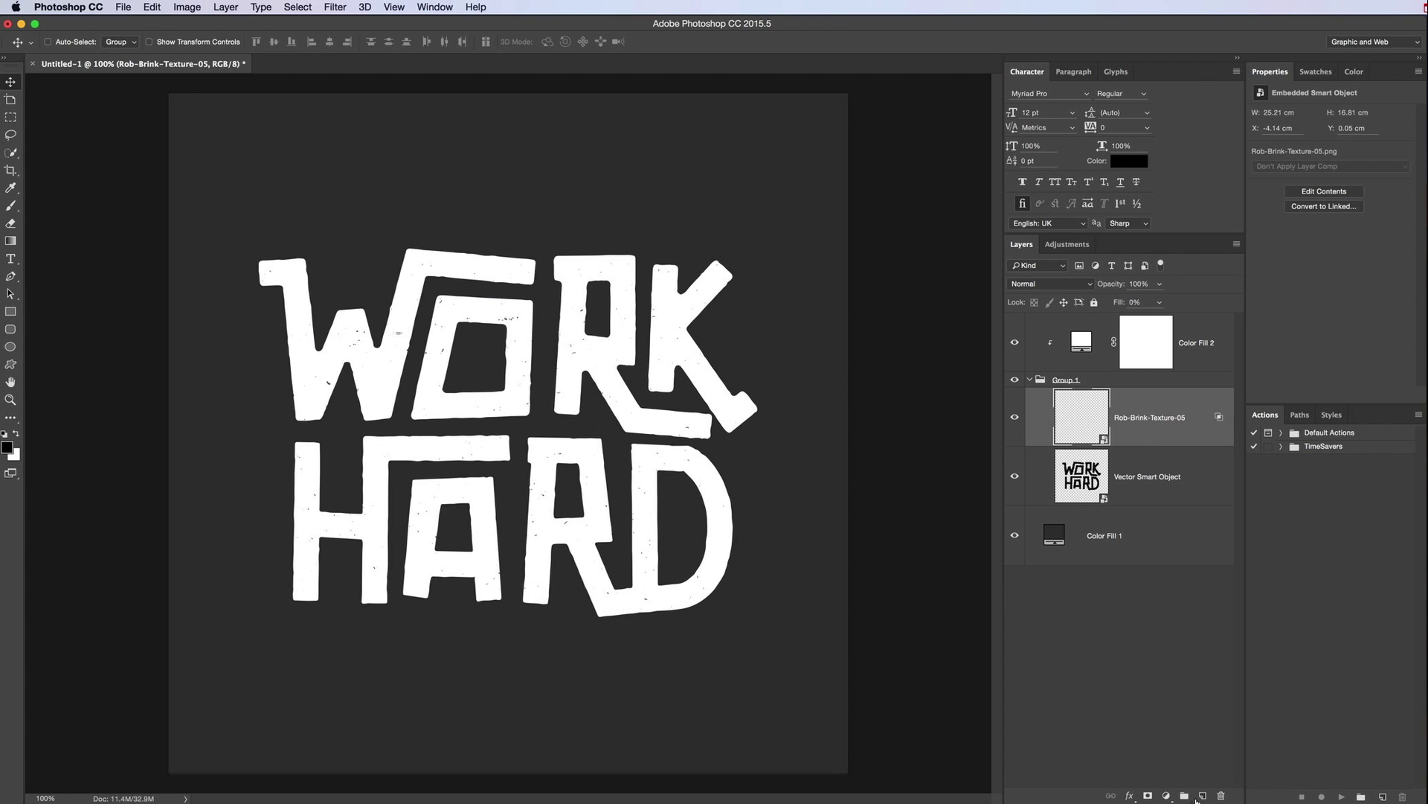
- Add Layer 1 above the texture with 0% fill opacity and Shallow knockout
click(1202, 795)
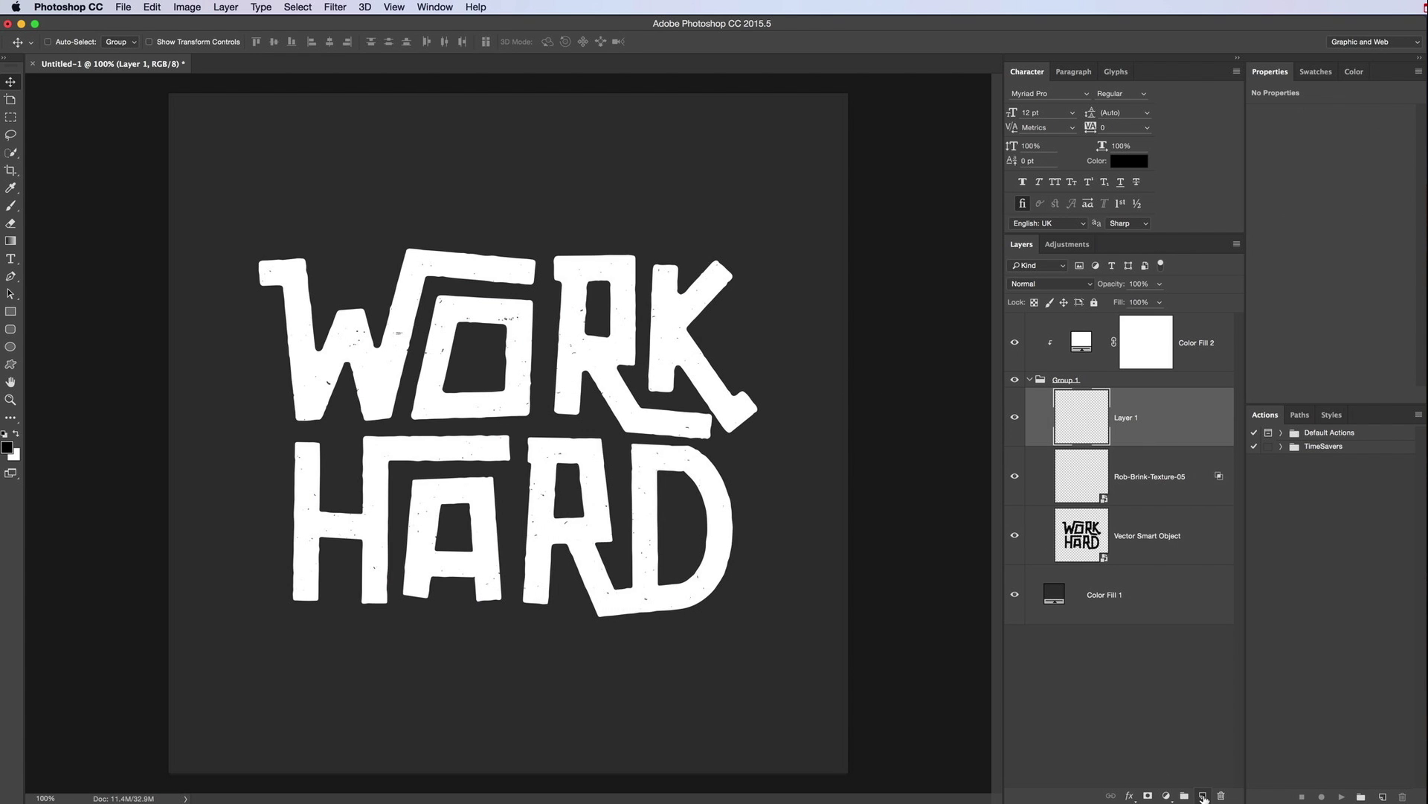
double_click(1168, 436)
drag(916, 393, 838, 393)
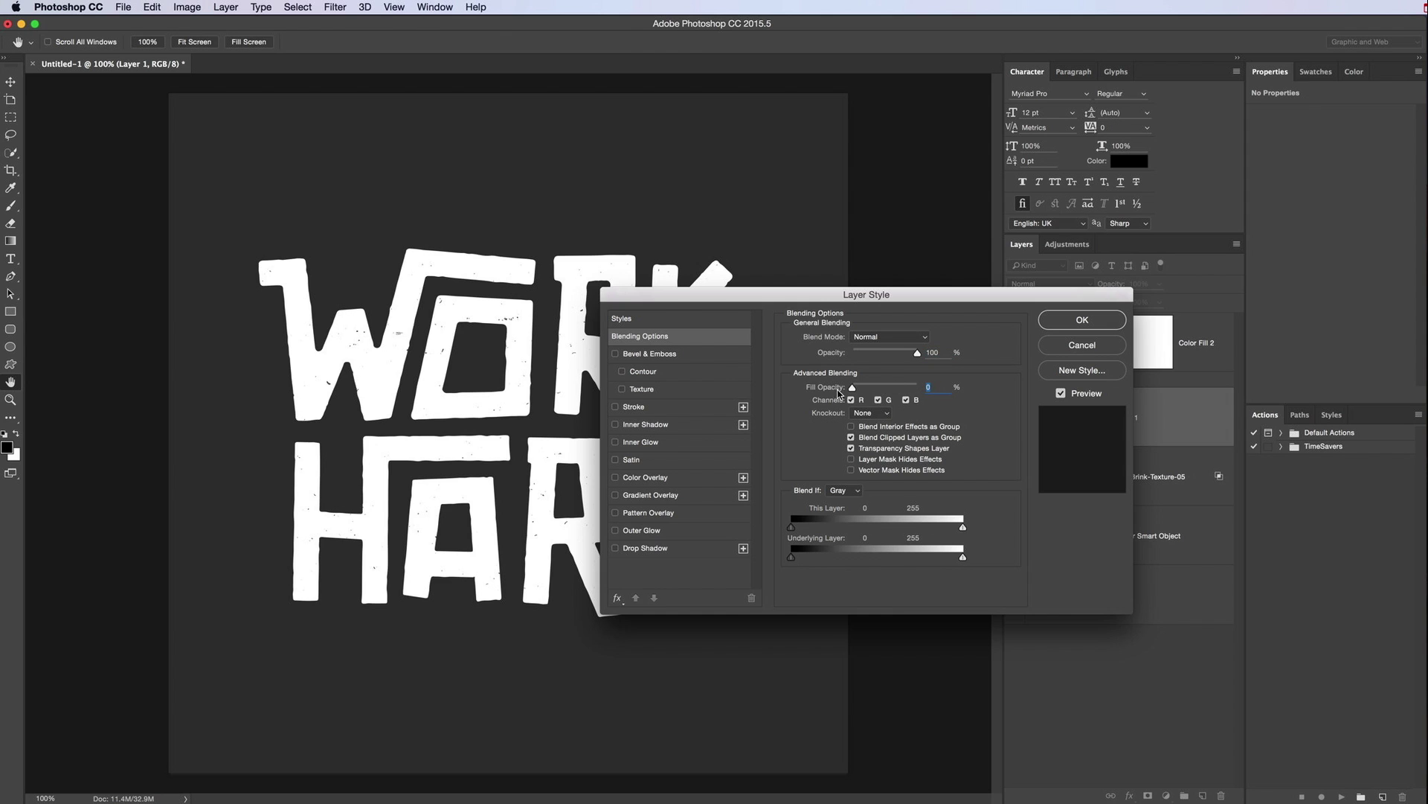
click(857, 414)
click(869, 425)
click(1083, 320)
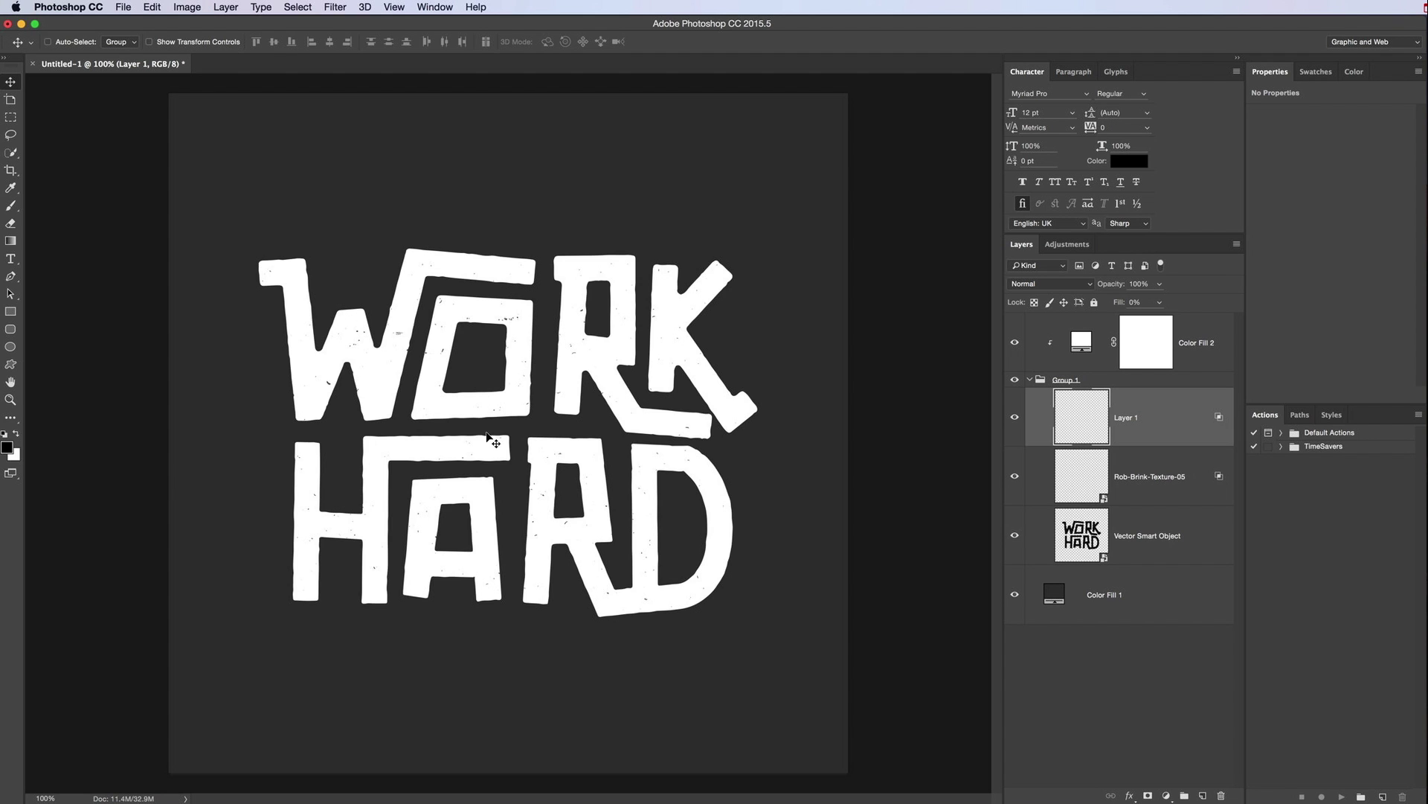
- Set up the Brush tool with a 200 px spatter preset reduced to 175 px
click(10, 207)
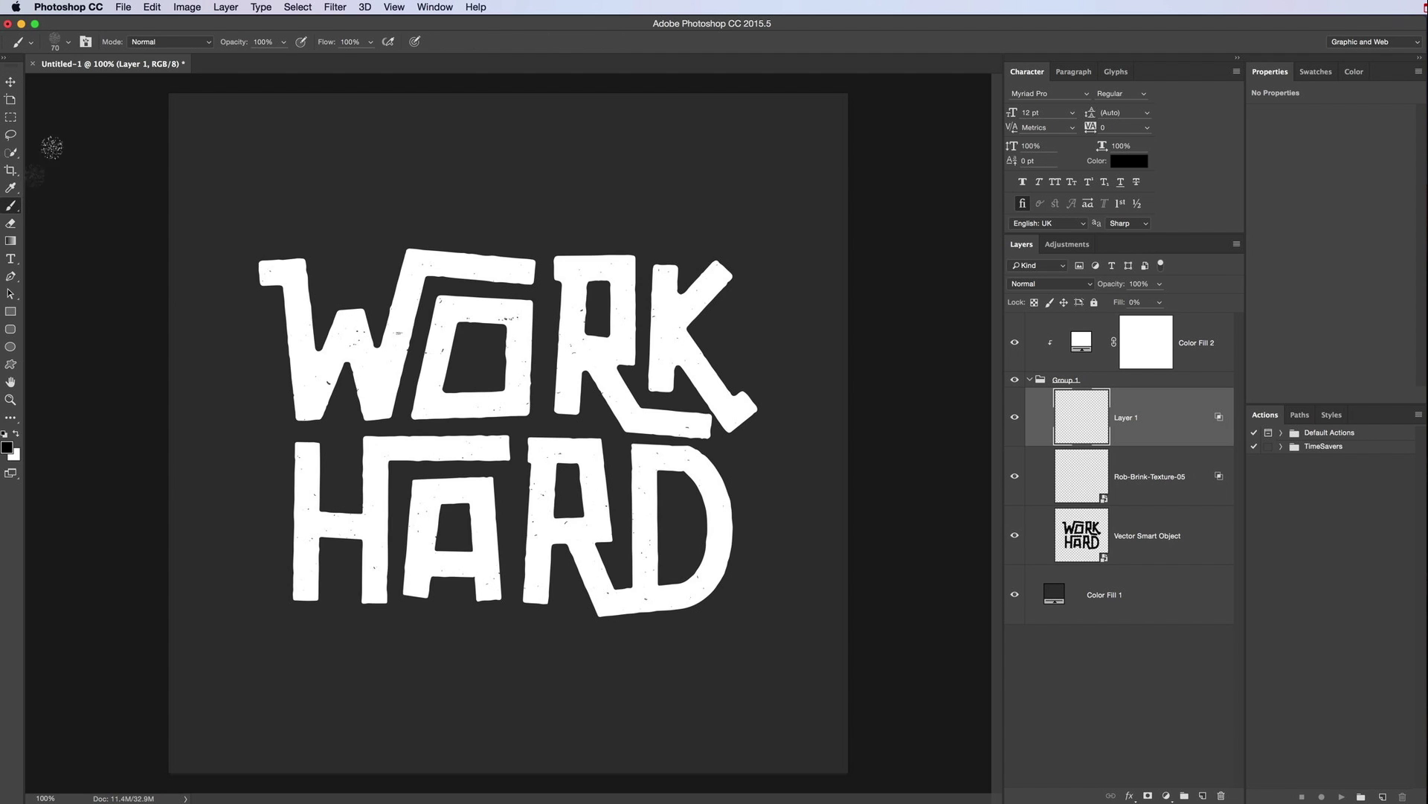
click(60, 45)
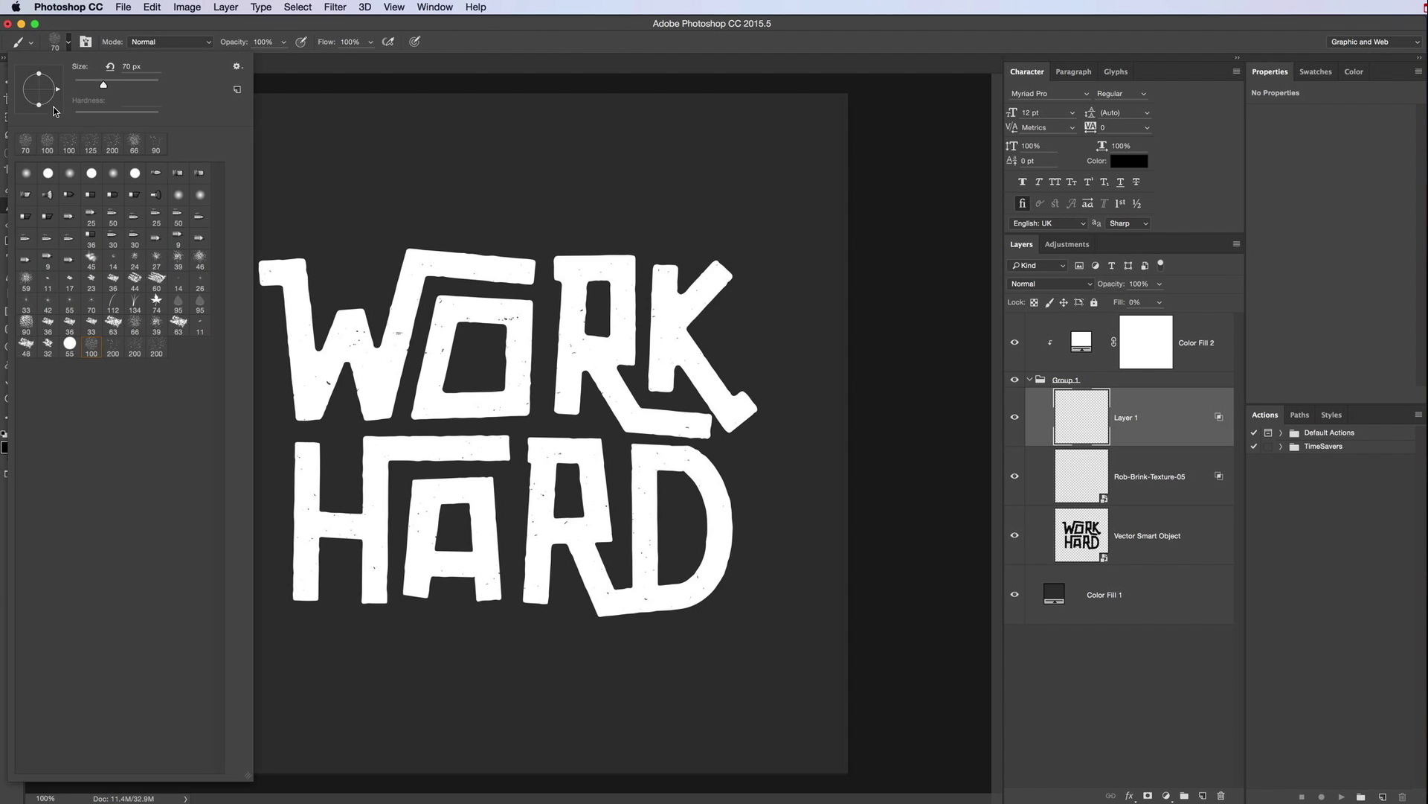
click(113, 348)
click(137, 351)
click(461, 362)
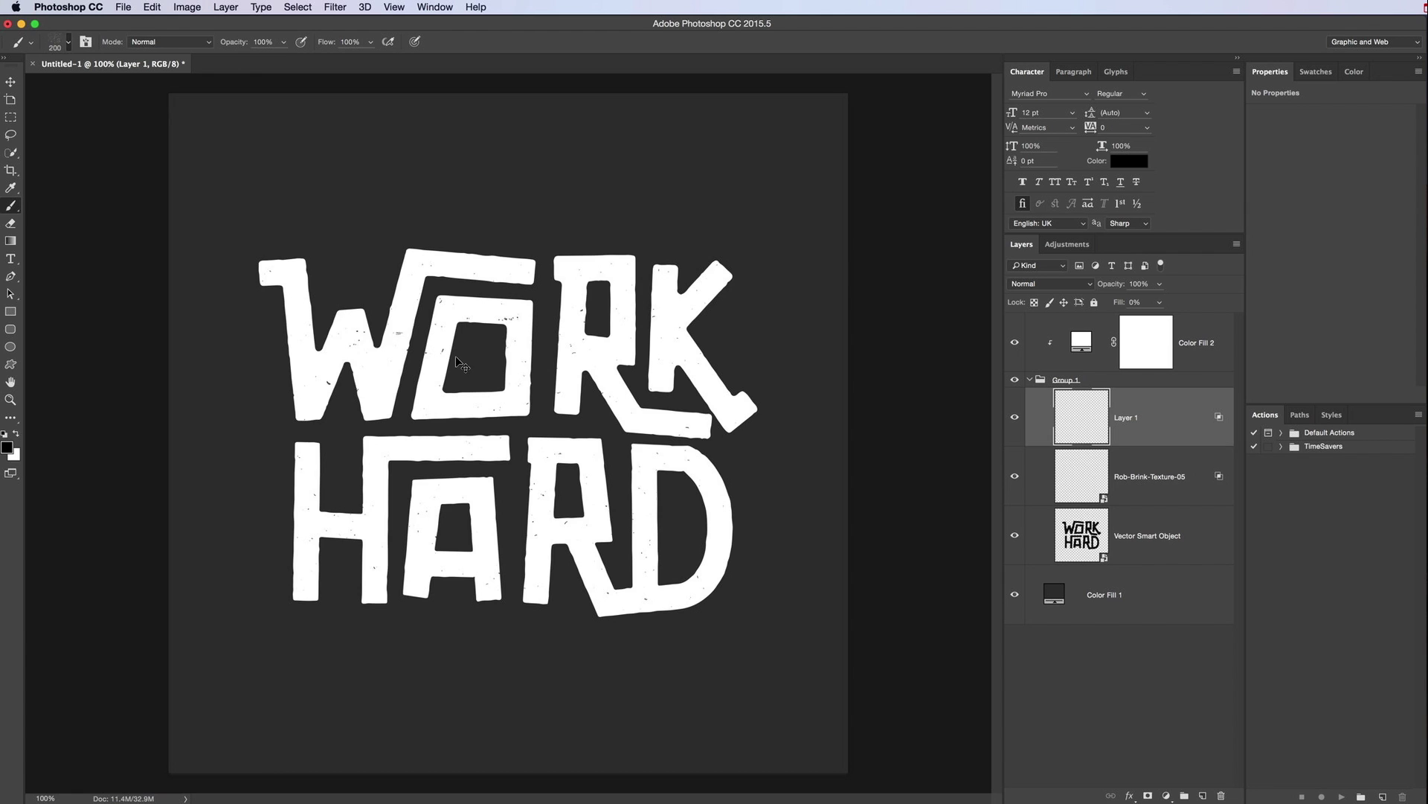
key(bracketleft)
key(bracketleft)
key(bracketleft)
- Paint spatter speckles across the R, K, D, A, H, W and O on Layer 1
mouse_move(569, 287)
mouse_down()
mouse_move(570, 319)
mouse_move(569, 281)
mouse_move(584, 275)
mouse_up()
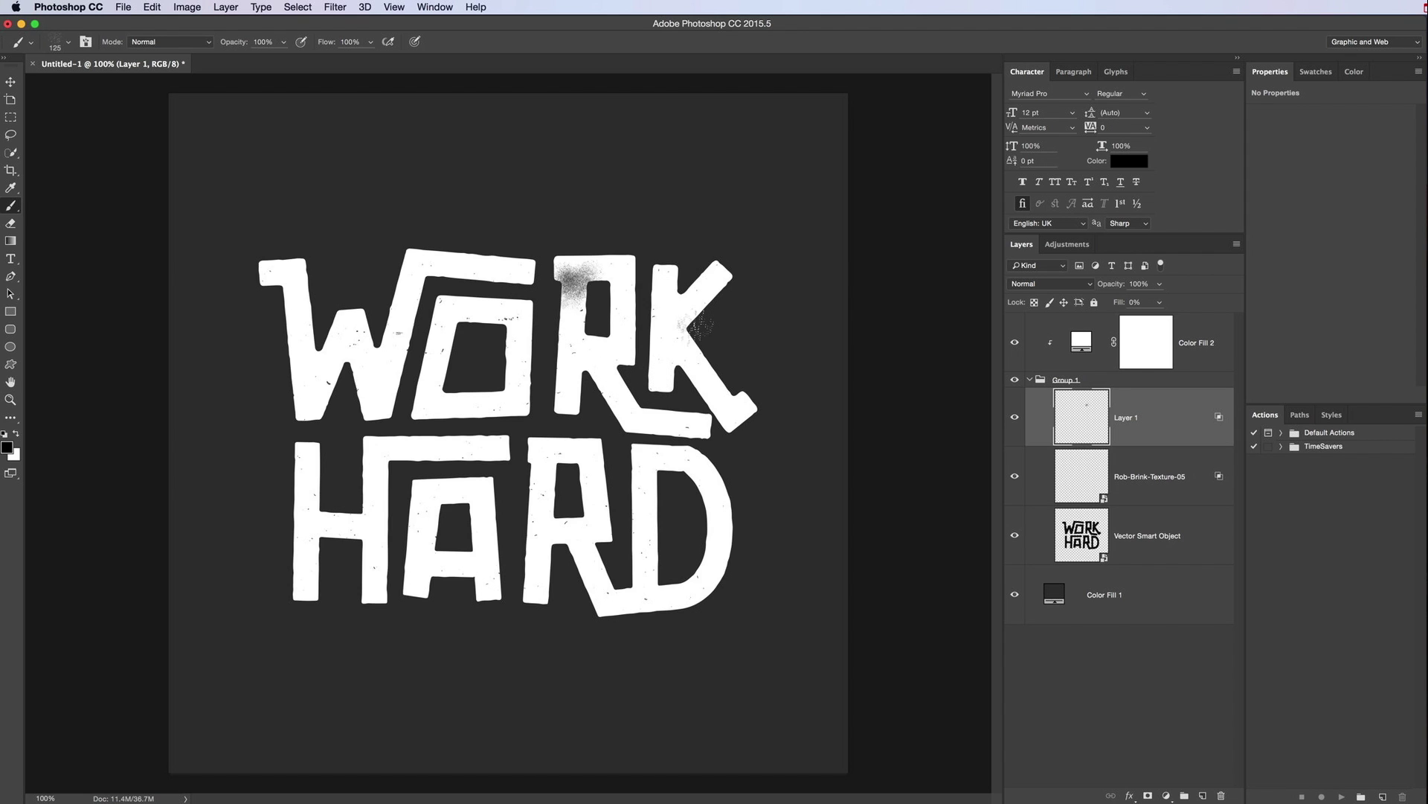
mouse_move(684, 331)
mouse_down()
mouse_move(678, 356)
mouse_move(686, 321)
mouse_up()
mouse_move(647, 473)
mouse_down()
mouse_move(632, 593)
mouse_move(667, 573)
mouse_move(643, 593)
mouse_move(571, 532)
mouse_up()
drag(550, 455, 537, 469)
mouse_move(432, 537)
mouse_down()
mouse_move(465, 561)
mouse_move(424, 576)
mouse_up()
mouse_move(309, 539)
mouse_down()
mouse_move(323, 536)
mouse_move(309, 554)
mouse_move(309, 536)
mouse_up()
mouse_move(305, 365)
mouse_down()
mouse_move(365, 361)
mouse_move(372, 398)
mouse_move(372, 353)
mouse_move(431, 283)
mouse_move(417, 268)
mouse_move(387, 283)
mouse_move(279, 276)
mouse_move(338, 275)
mouse_move(469, 380)
mouse_move(521, 327)
mouse_move(621, 402)
mouse_up()
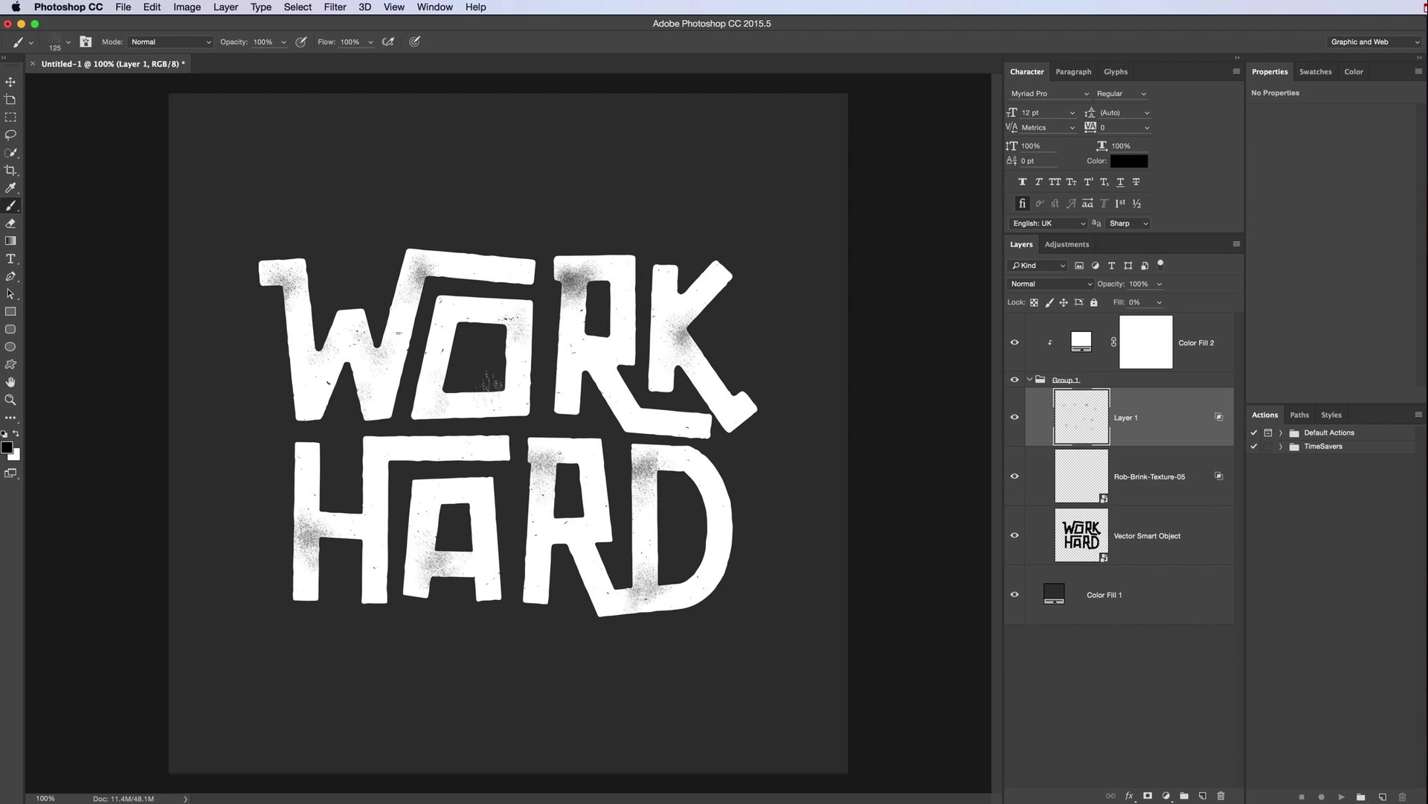
drag(368, 446, 383, 469)
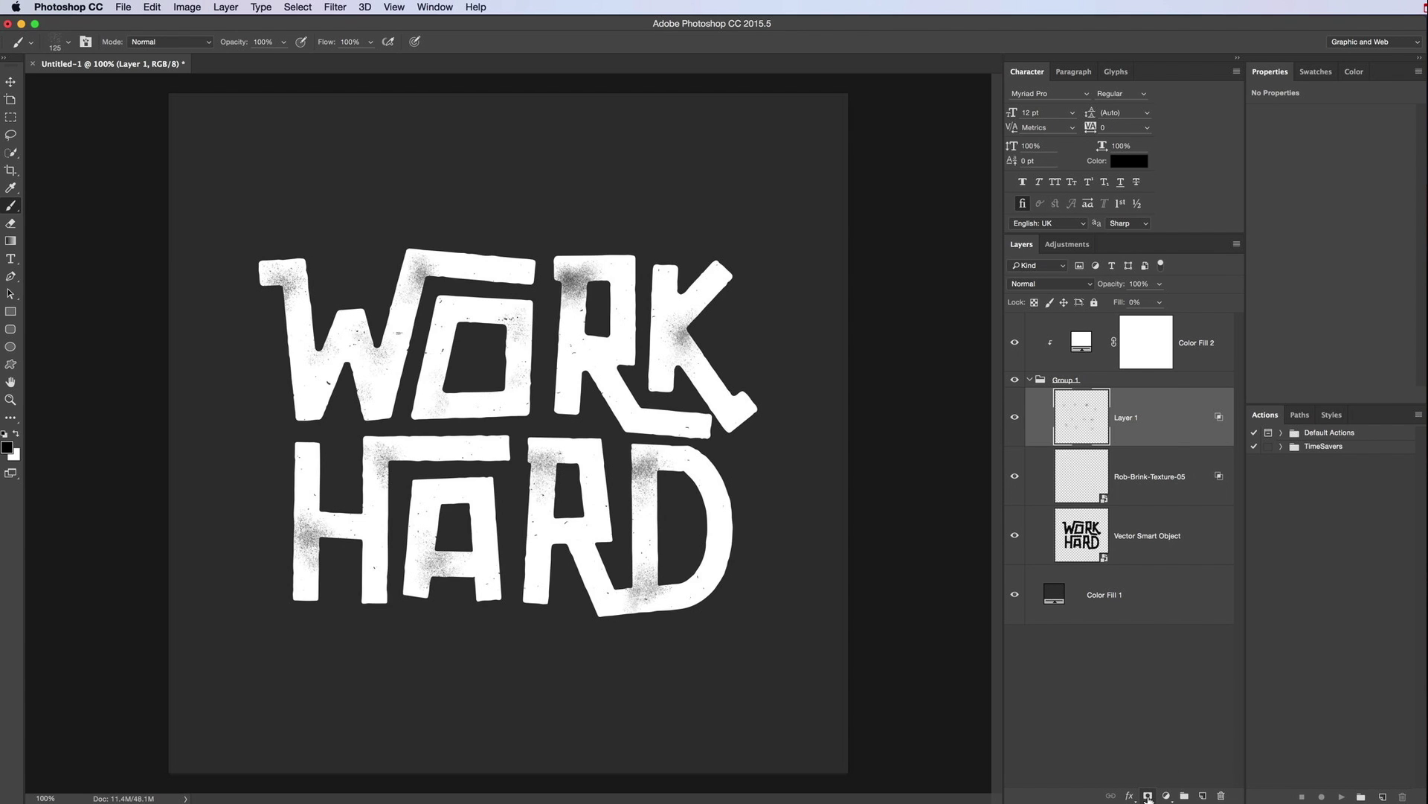
- Add a layer mask to Layer 1 and set the Eraser to a 100 px spatter tip
click(1148, 795)
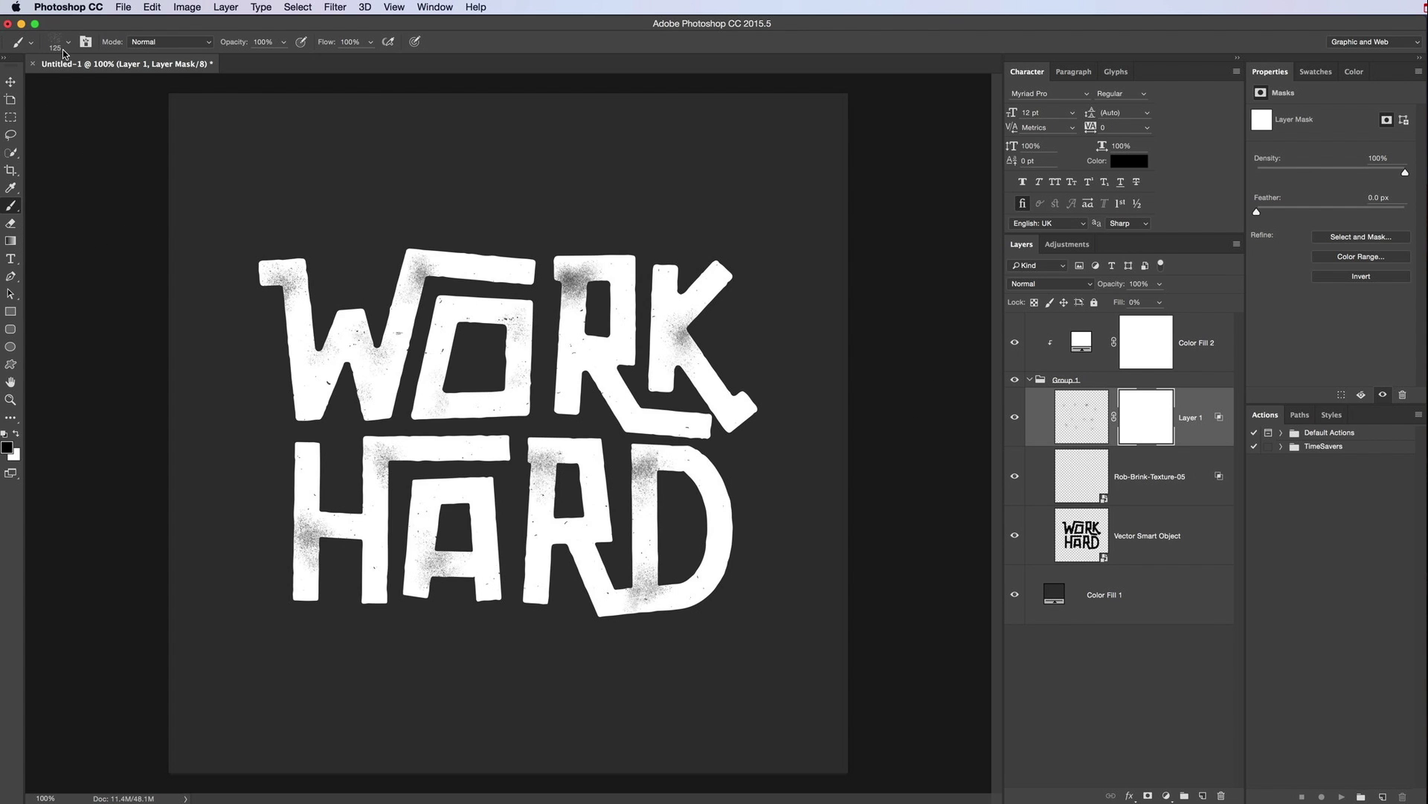
key(e)
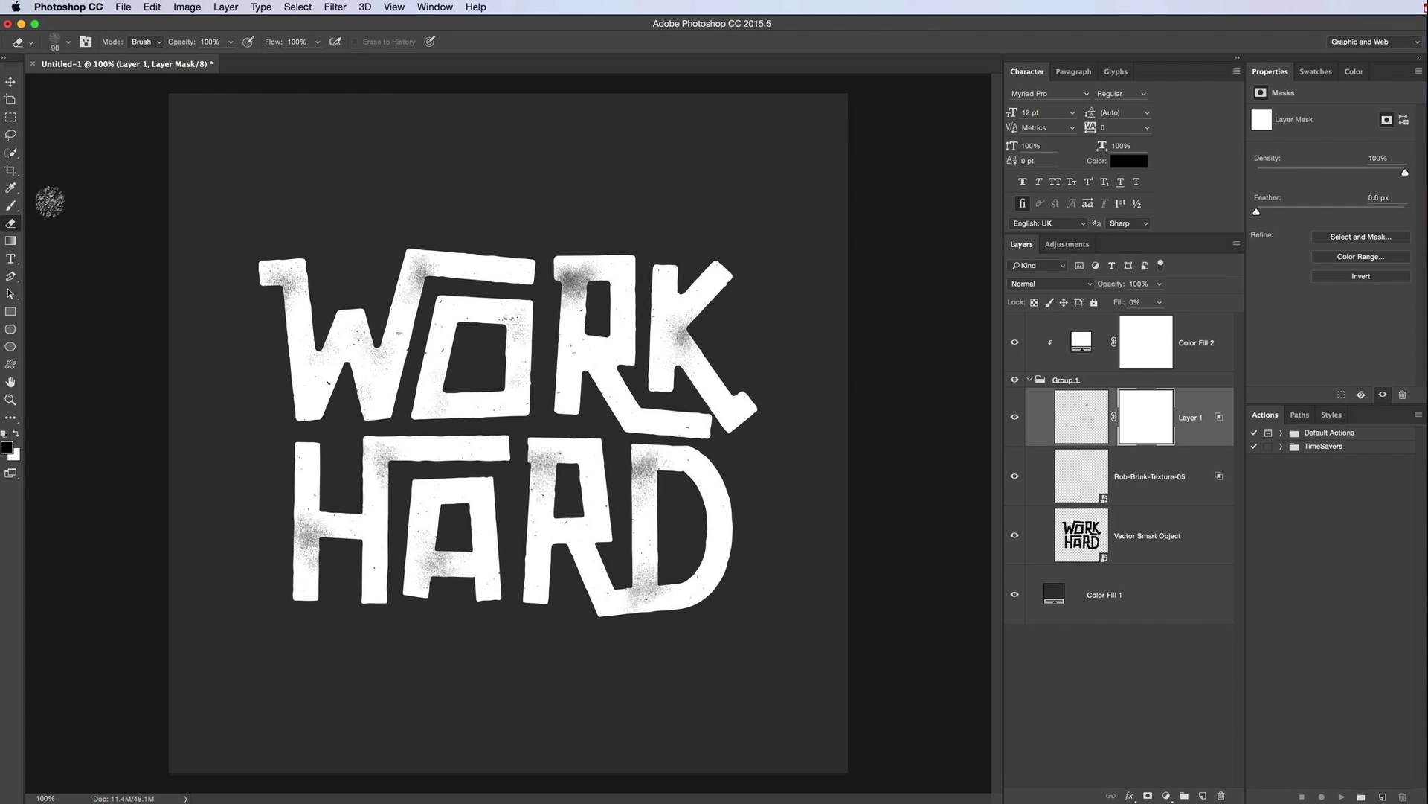
click(68, 42)
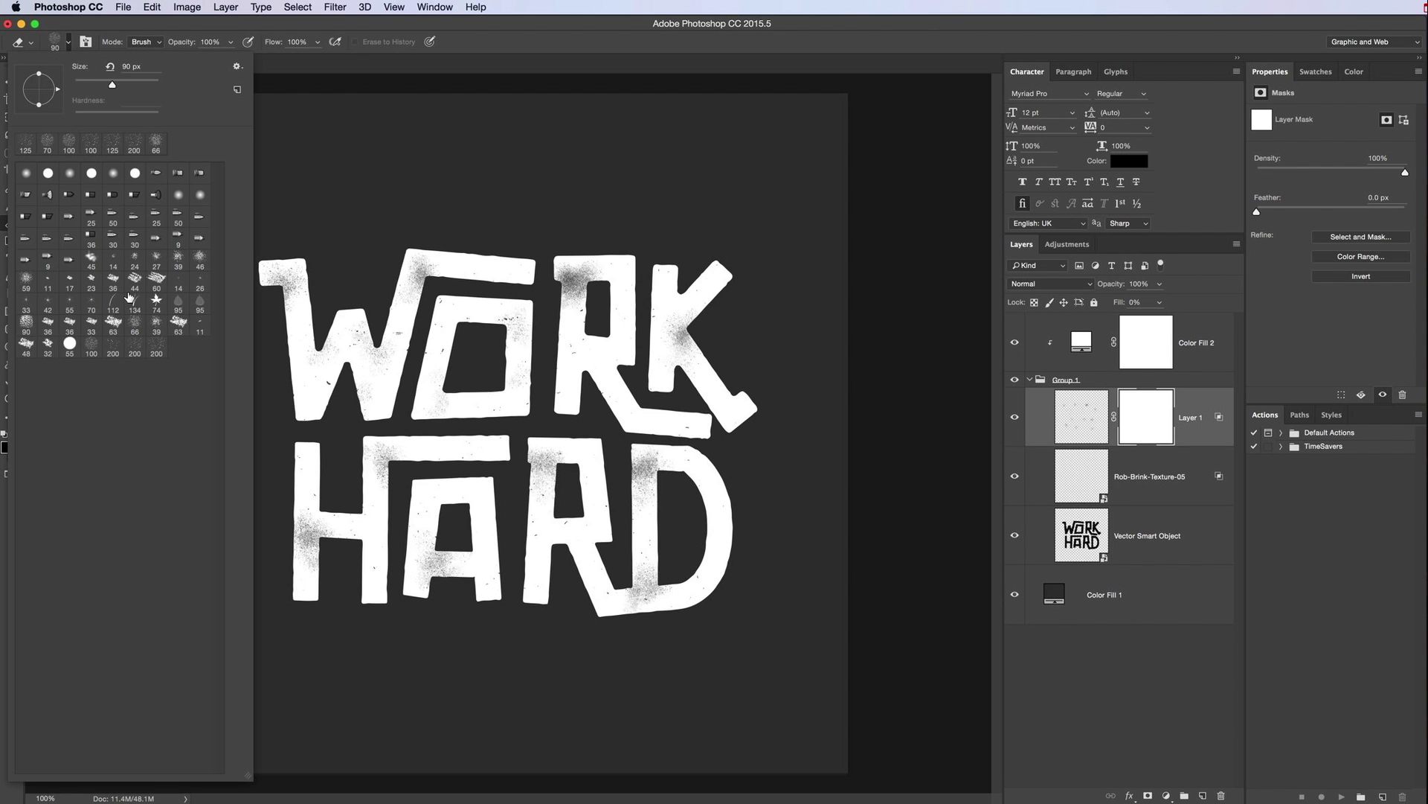
click(92, 349)
double_click(88, 353)
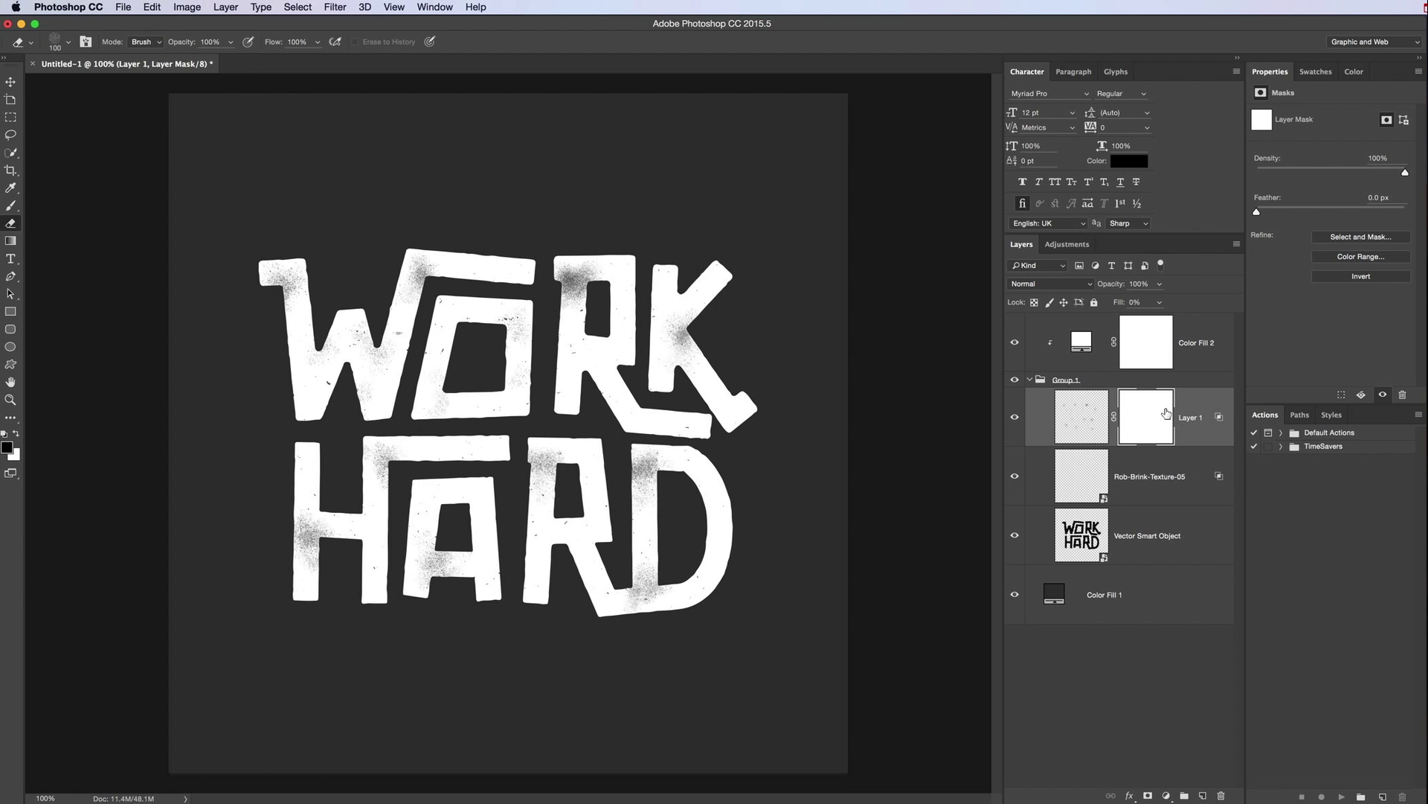
- Paint the mask with spatter strokes on the tops of the K, R and D, swapping colours
drag(562, 284, 589, 260)
key(x)
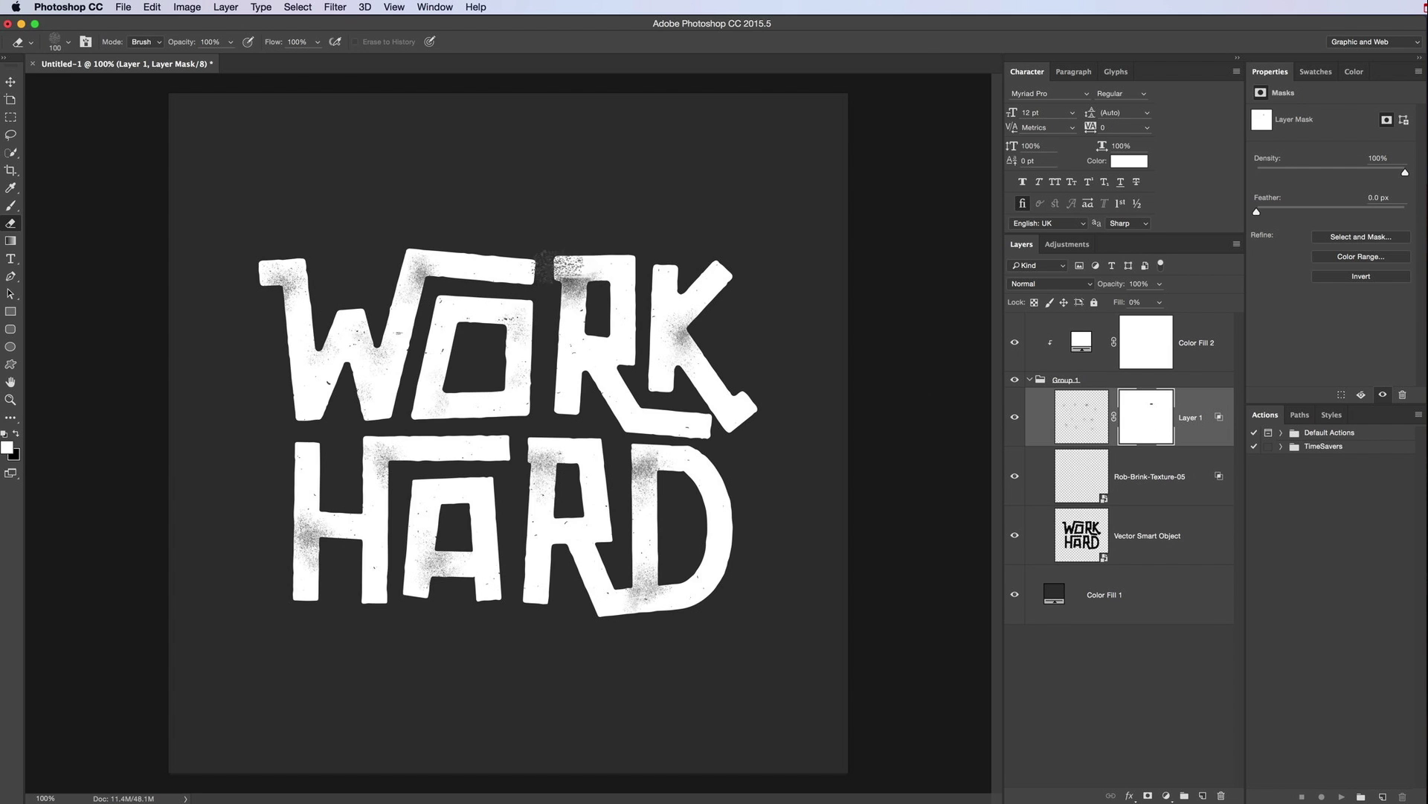
mouse_move(569, 266)
mouse_down()
mouse_move(552, 272)
mouse_move(625, 271)
mouse_move(569, 255)
mouse_move(629, 271)
mouse_move(561, 276)
mouse_move(569, 286)
mouse_up()
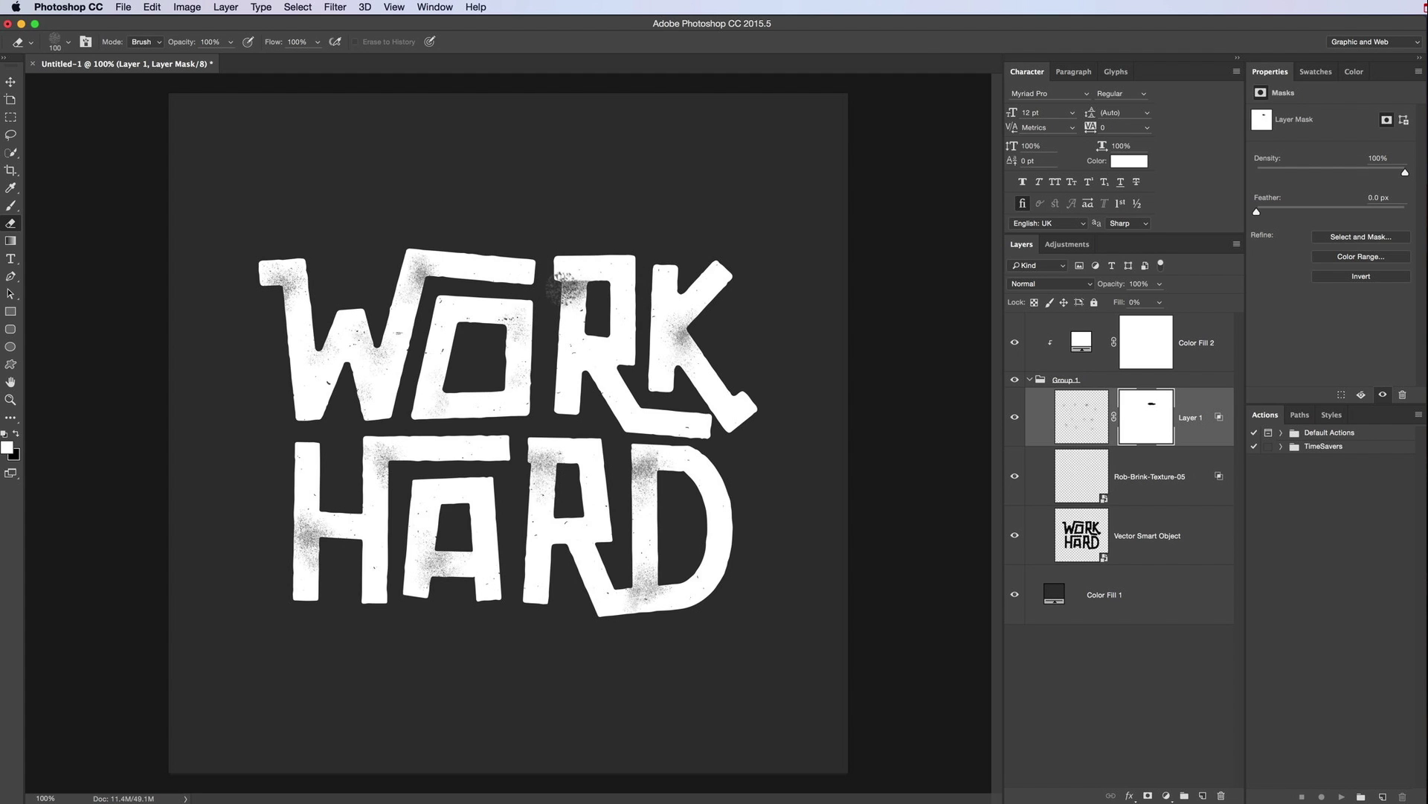
key(x)
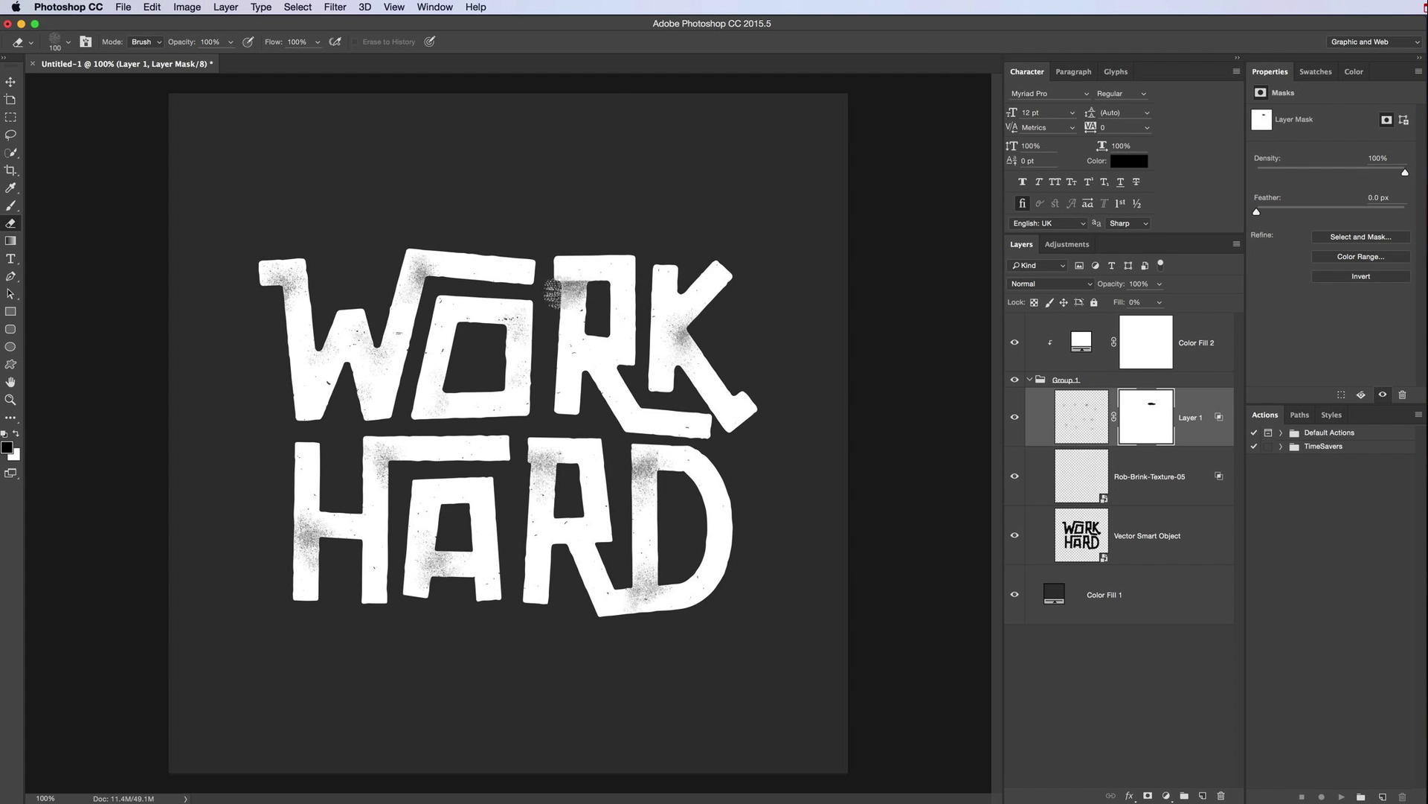
key(x)
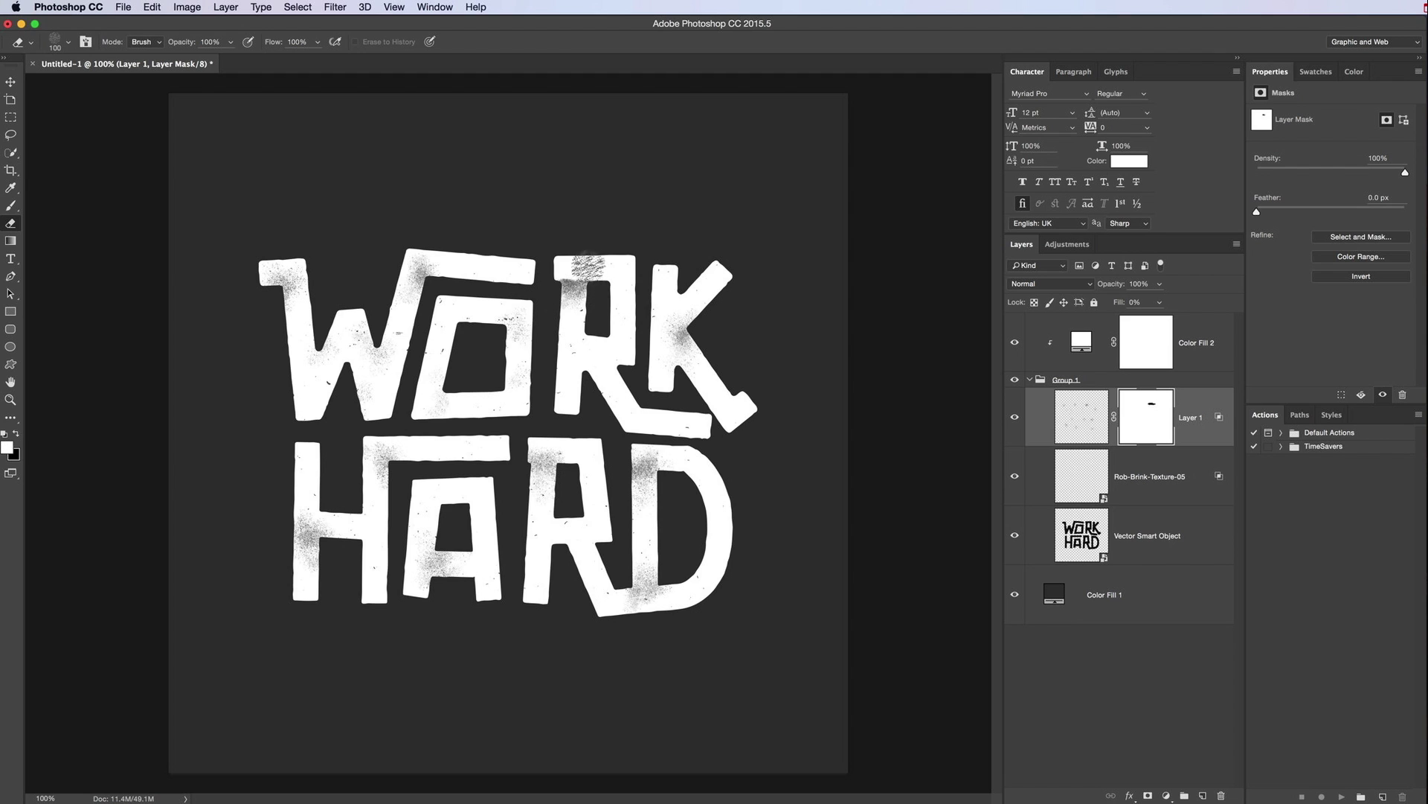
drag(588, 268, 570, 268)
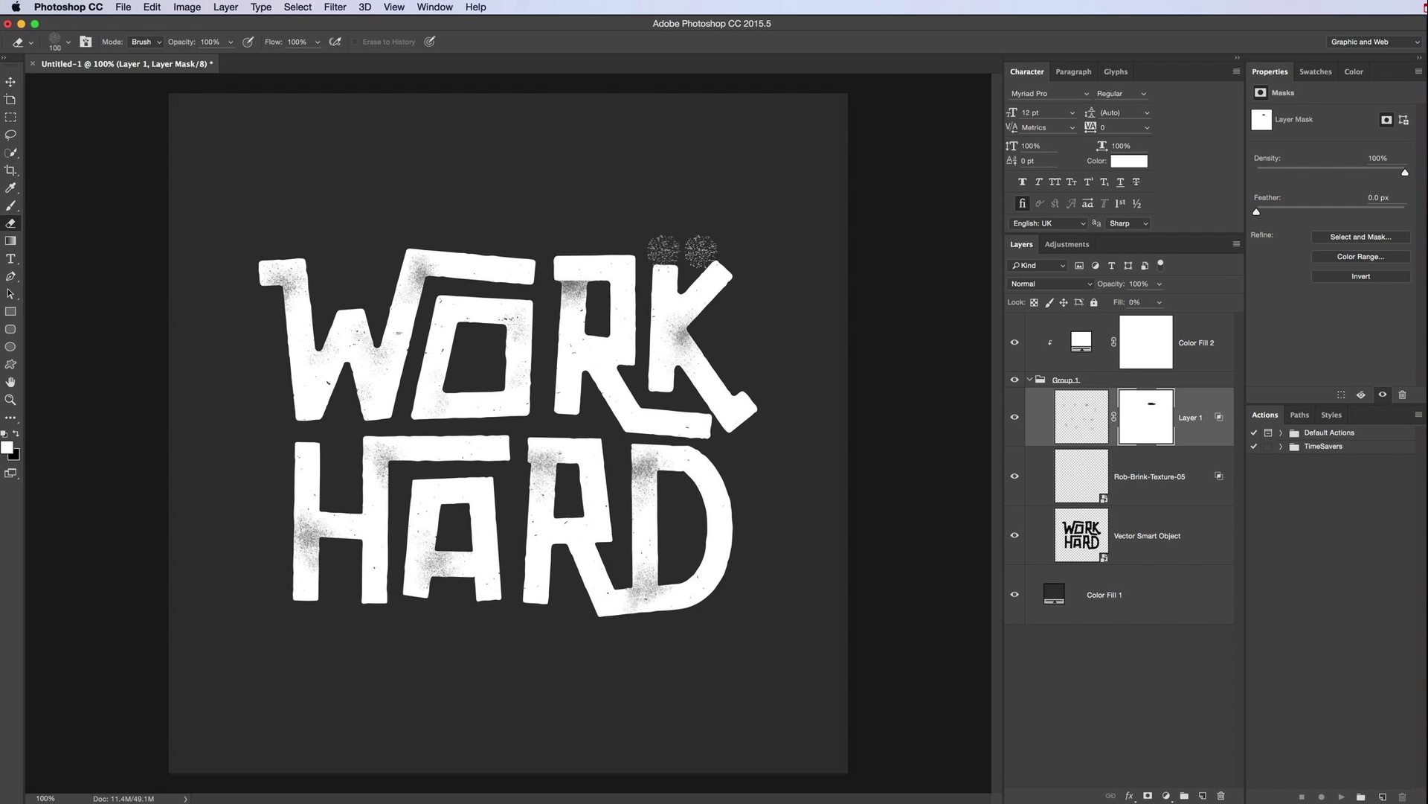
drag(683, 314, 660, 336)
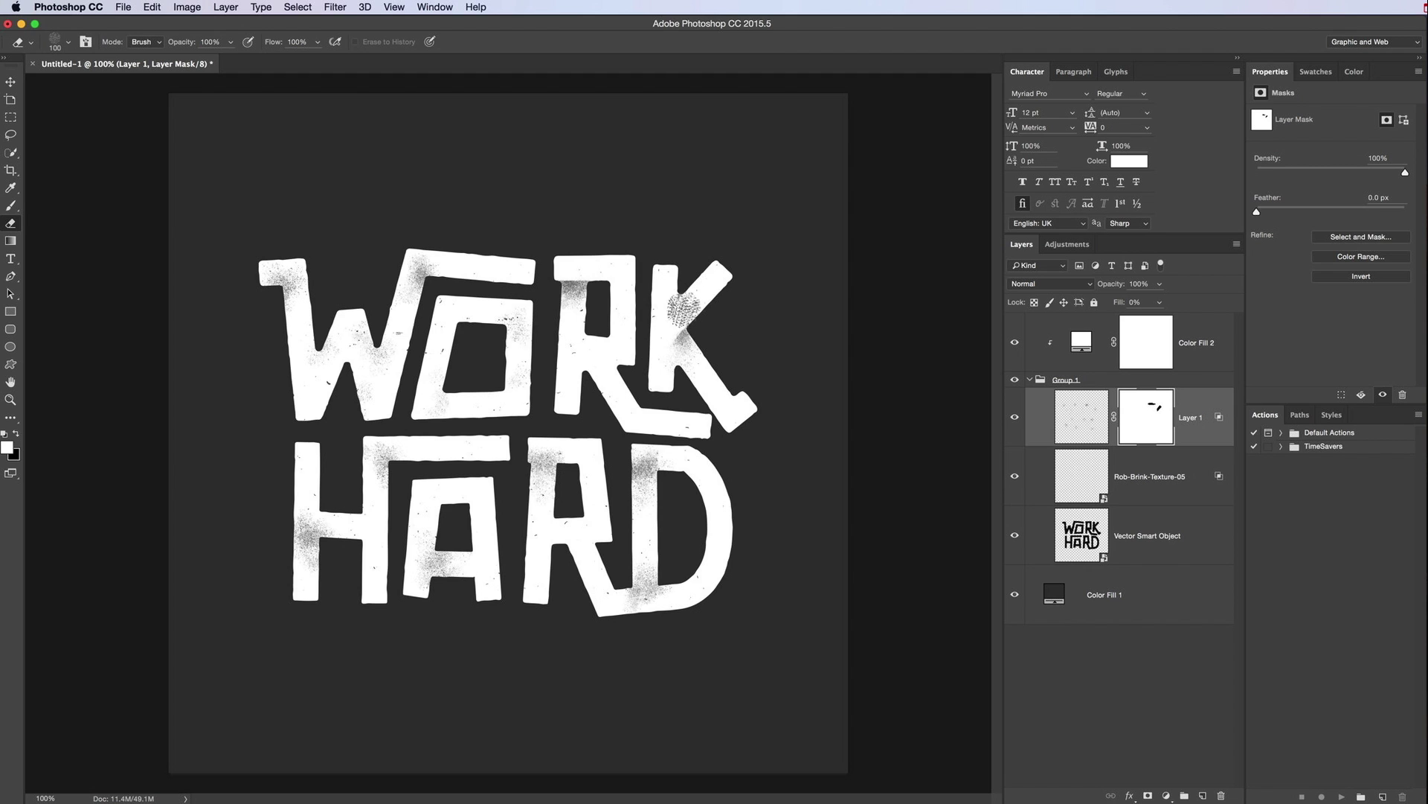
mouse_move(642, 480)
mouse_down()
mouse_move(667, 454)
mouse_move(656, 451)
mouse_move(673, 457)
mouse_move(620, 454)
mouse_move(746, 458)
mouse_move(705, 472)
mouse_move(628, 454)
mouse_move(668, 453)
mouse_move(655, 456)
mouse_move(652, 622)
mouse_move(622, 591)
mouse_move(660, 598)
mouse_move(678, 572)
mouse_move(762, 535)
mouse_move(550, 451)
mouse_move(717, 456)
mouse_move(526, 451)
mouse_move(566, 464)
mouse_move(524, 448)
mouse_move(408, 572)
mouse_move(416, 604)
mouse_move(357, 465)
mouse_move(349, 519)
mouse_move(305, 509)
mouse_move(282, 544)
mouse_move(289, 514)
mouse_move(377, 456)
mouse_move(377, 493)
mouse_move(380, 472)
mouse_move(609, 328)
mouse_move(389, 261)
mouse_move(288, 252)
mouse_move(279, 263)
mouse_move(367, 354)
mouse_up()
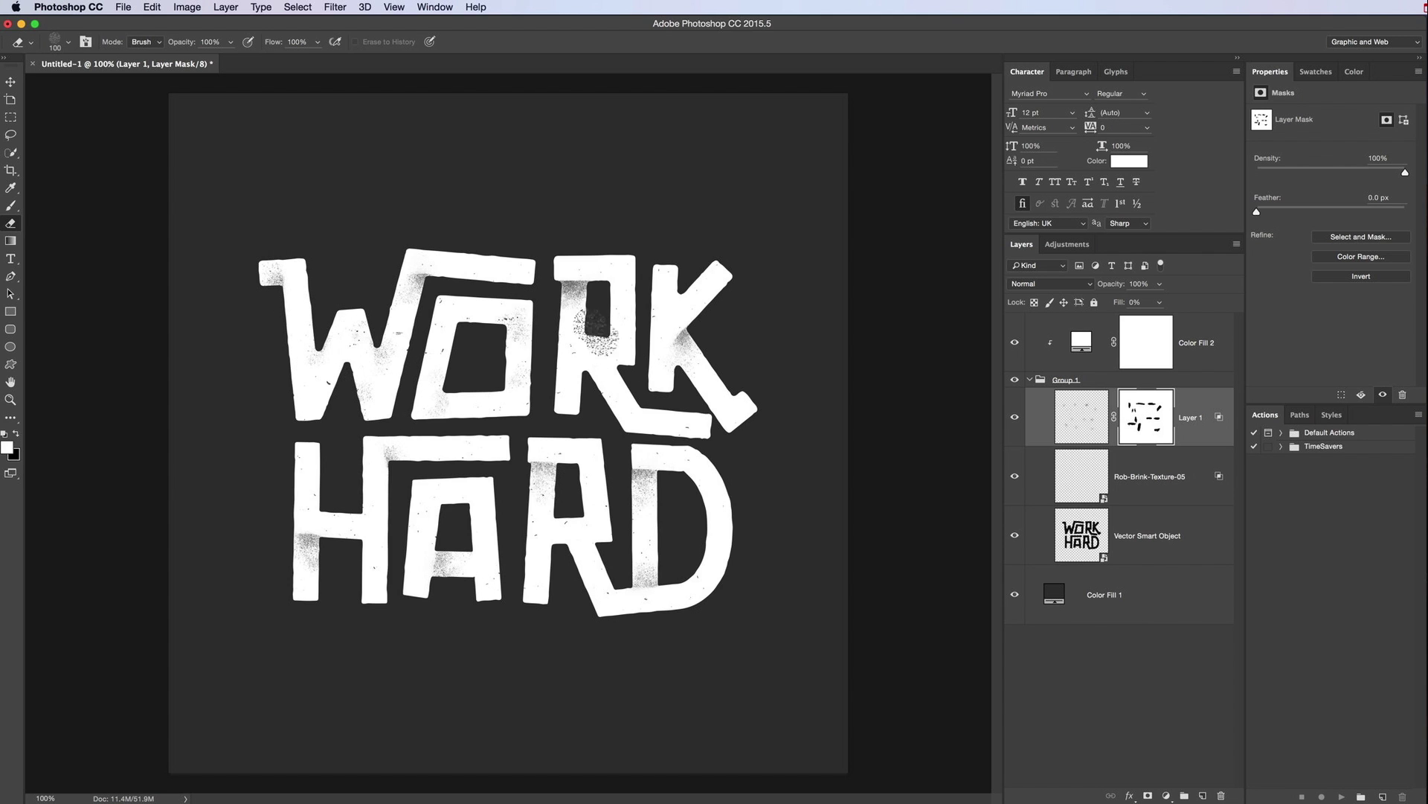
key(v)
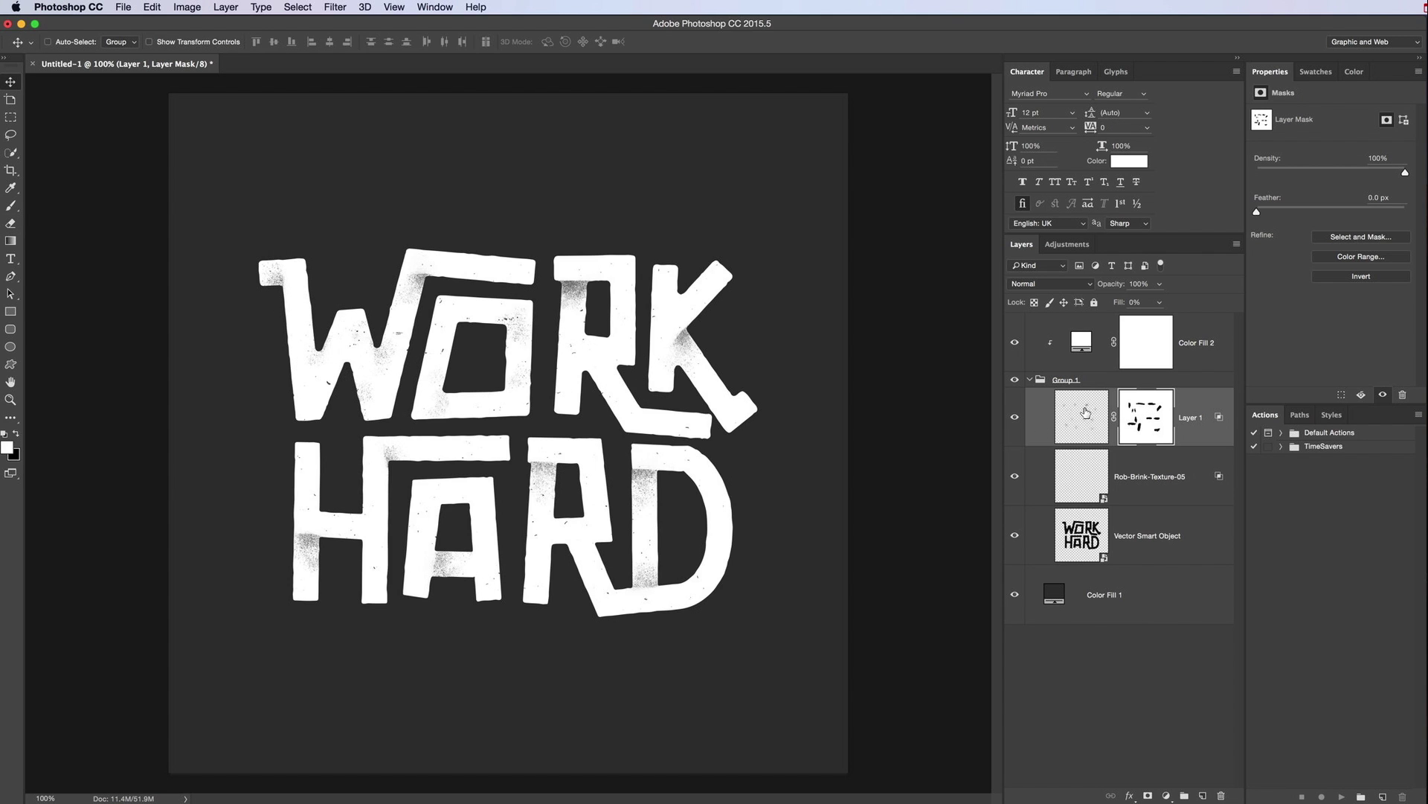
- Change the Color Fill 2 lettering colour to yellow #edc41f
double_click(1081, 339)
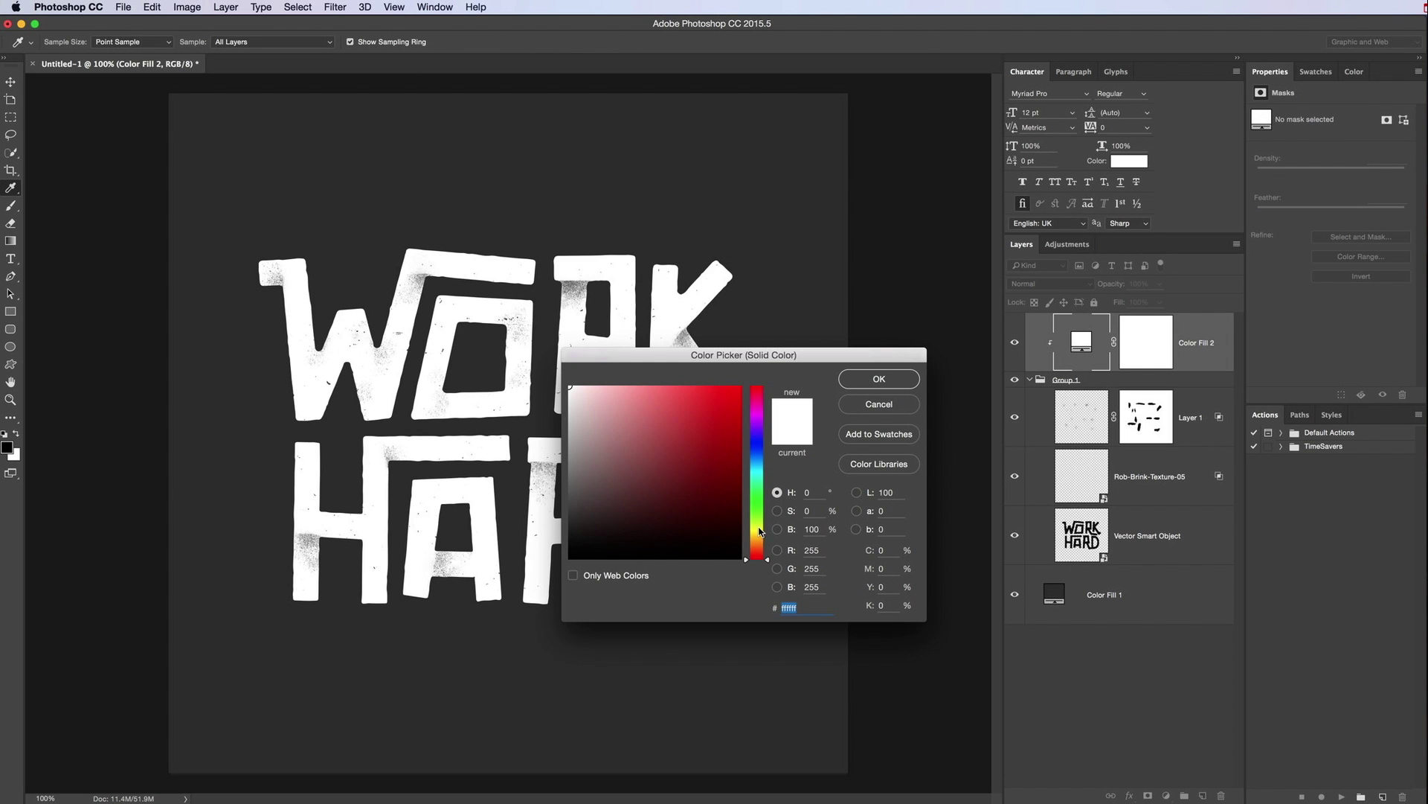
click(757, 536)
click(722, 397)
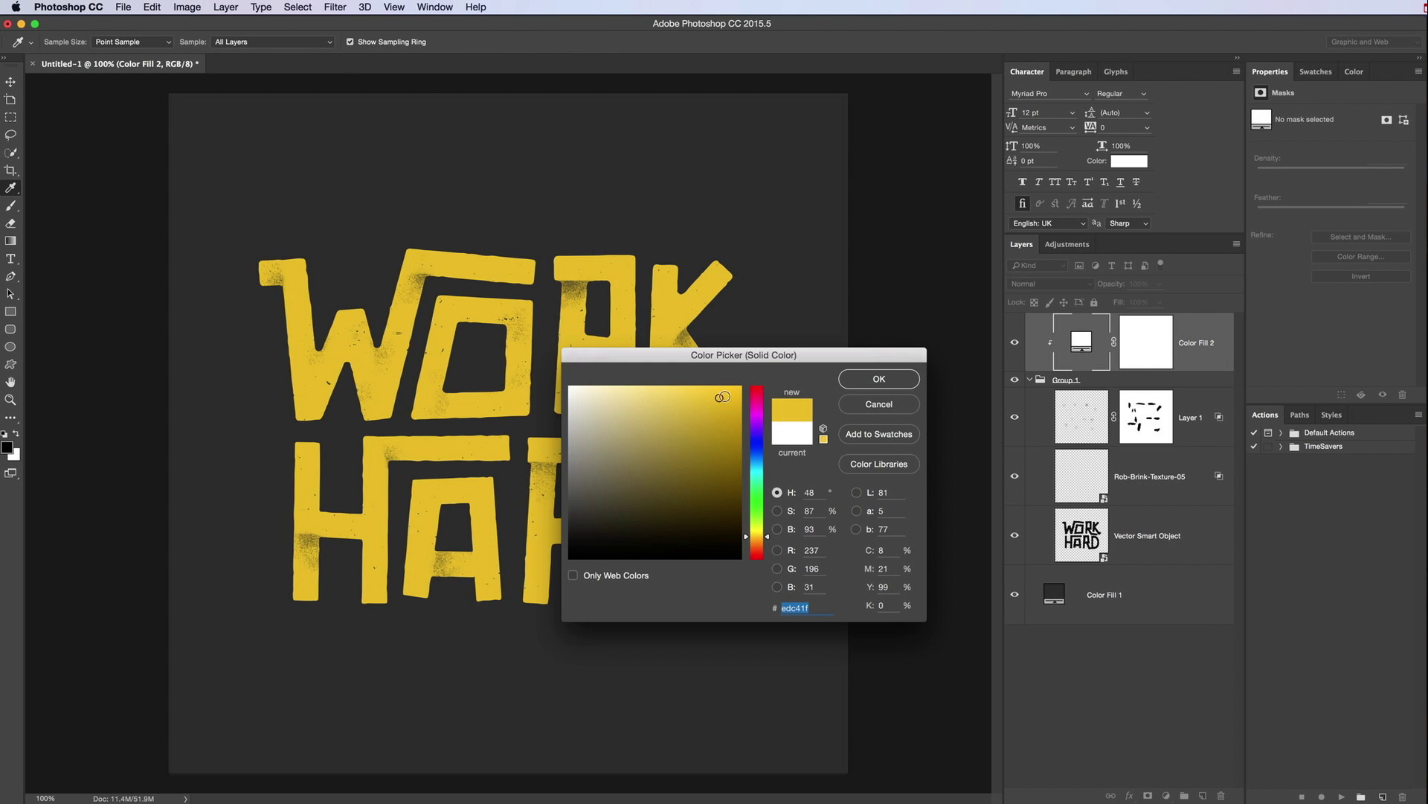
click(872, 380)
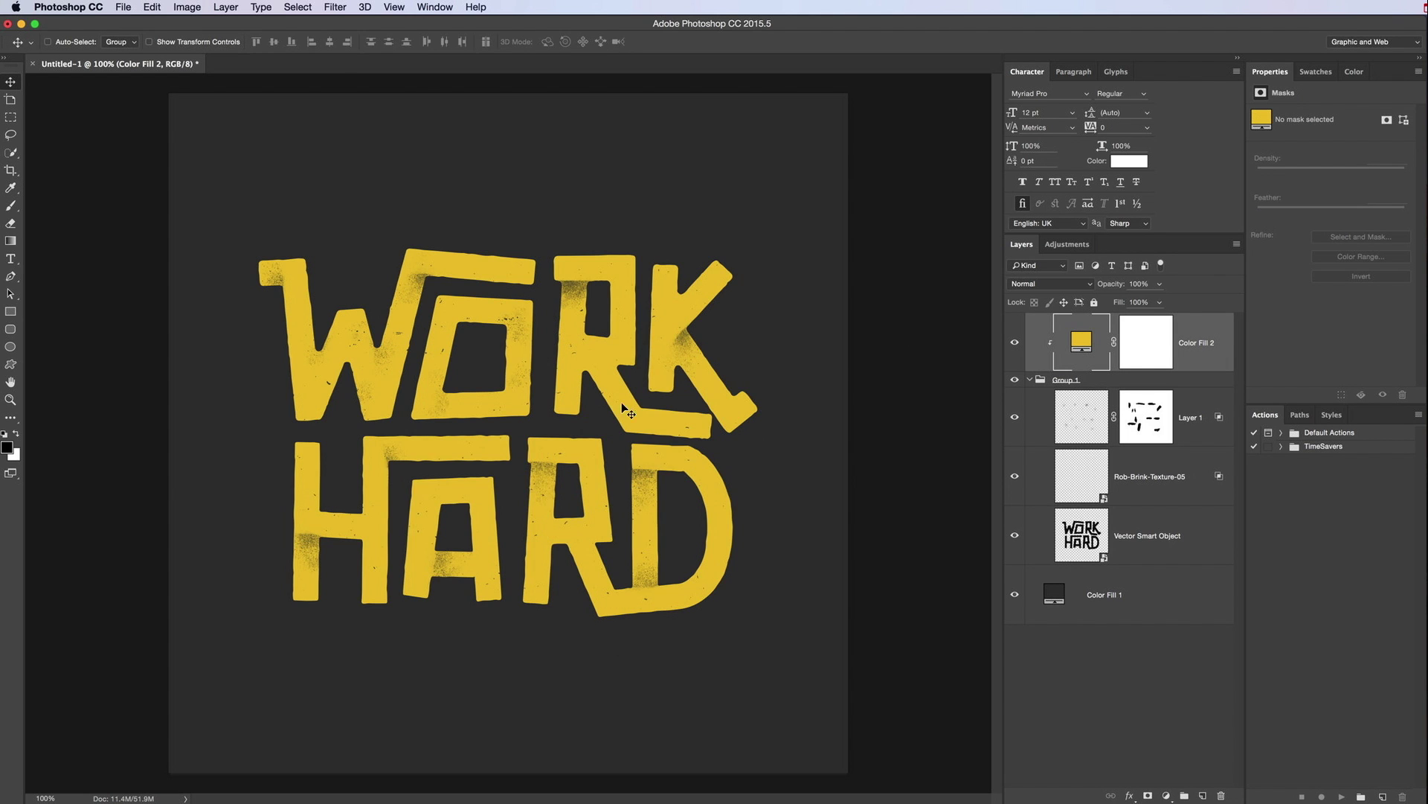